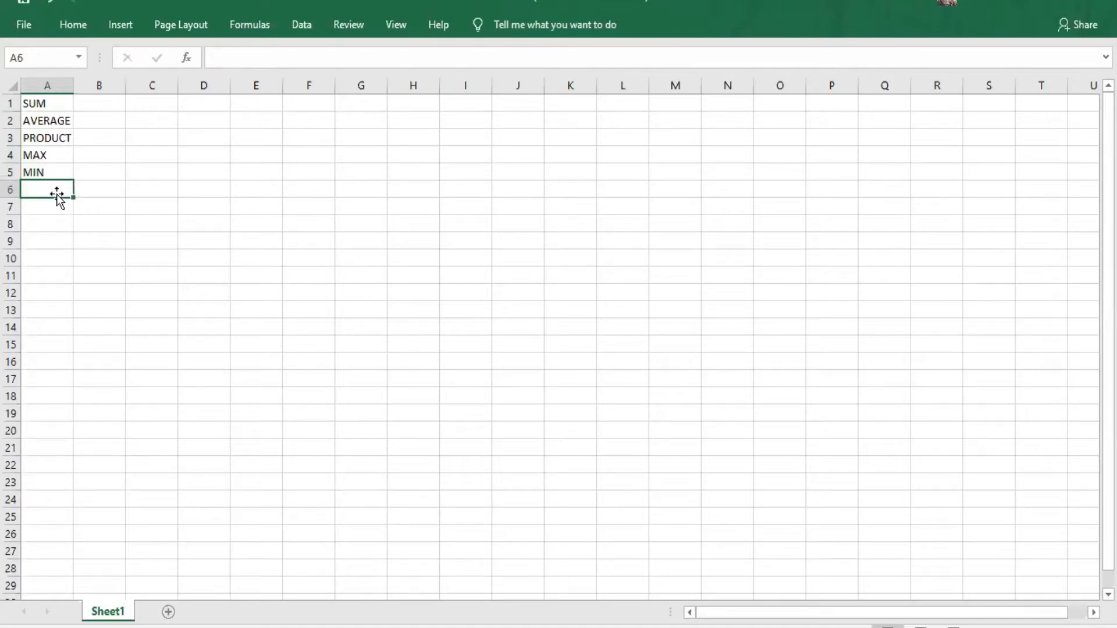
Enter IF in cell A6 at the end of the function list and the table header No in cell A8.
type("IF")
left_click(104, 211)
left_click(61, 231)
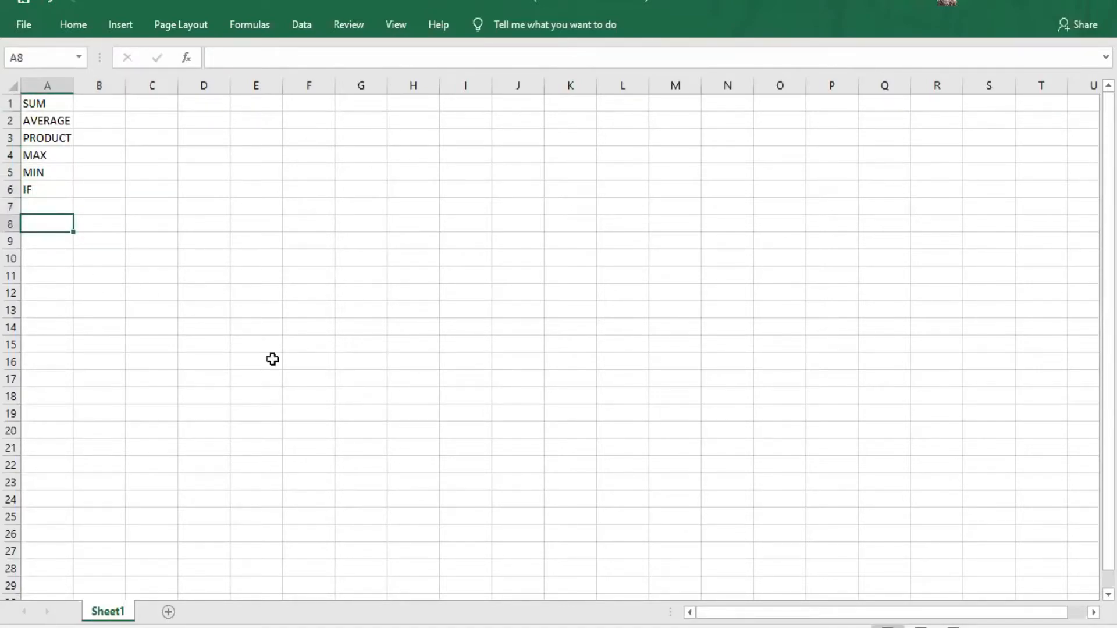
type("NO")
key("BackSpace")
type("o")
scroll(203, 512, "right", 1)
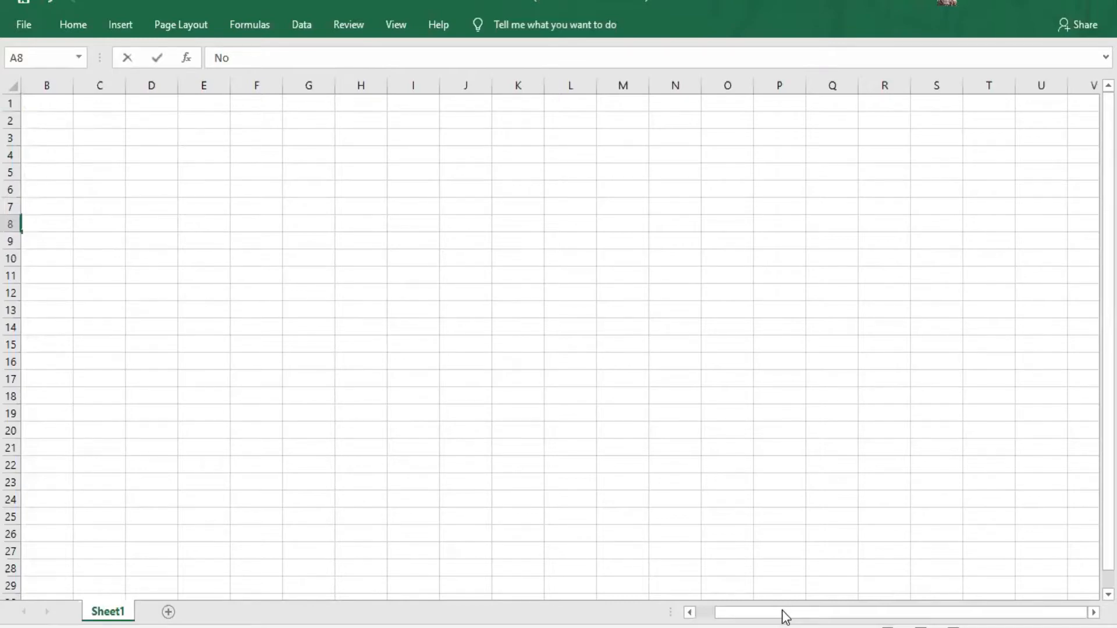
scroll(79, 192, "left", 1)
Enter the table headers nama in cell B8 and JUMLAH NILAI in cell C8.
left_click(95, 230)
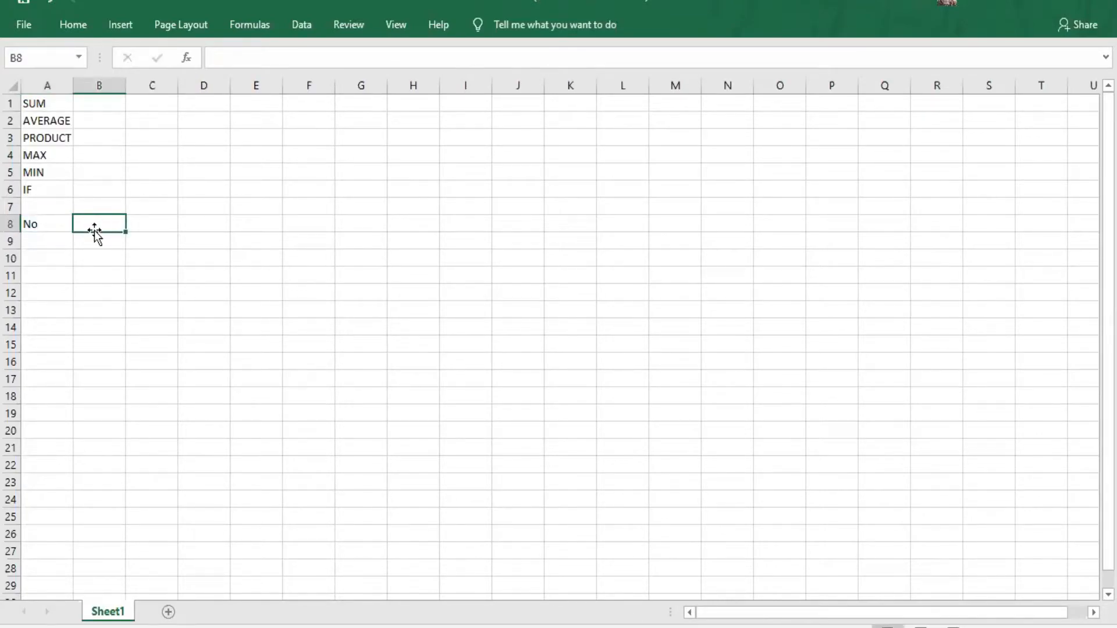
type("nama")
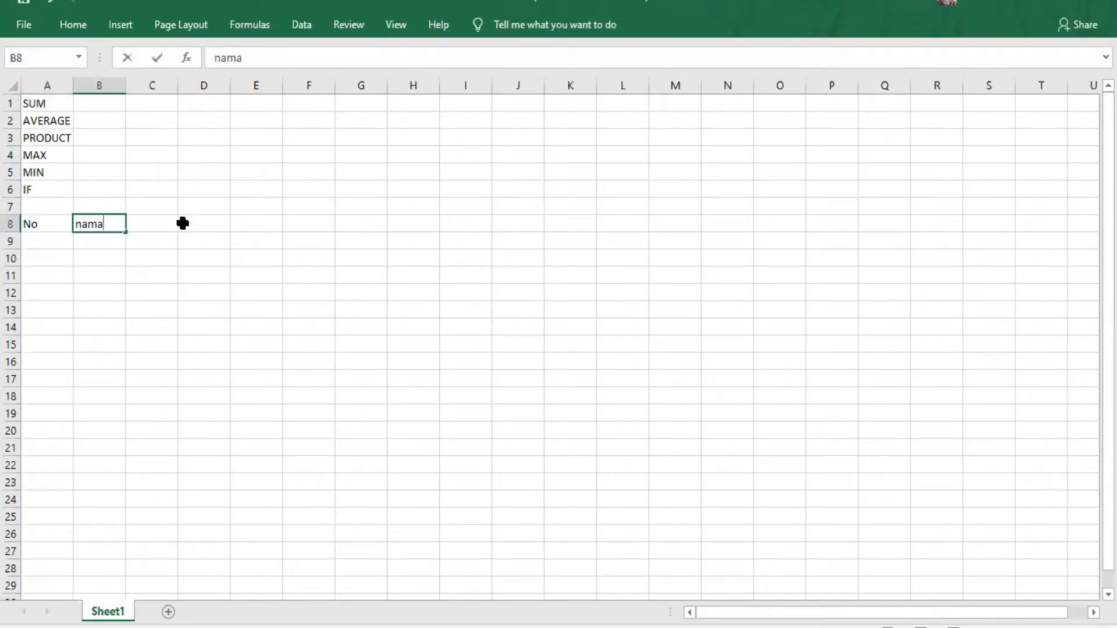
left_click(158, 223)
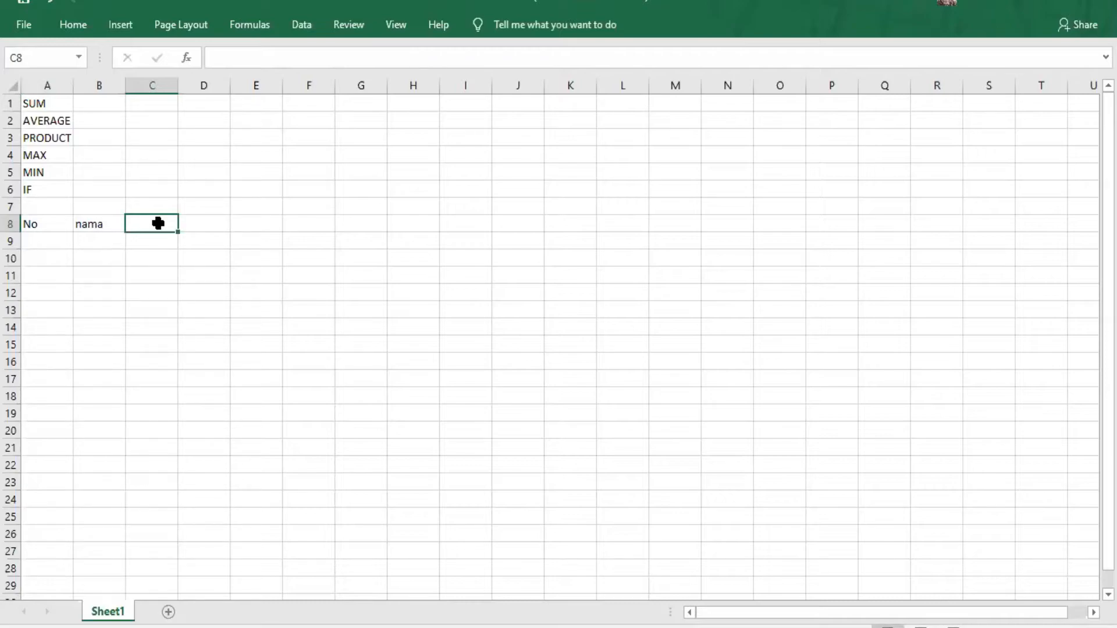
type("JUMLAH NILAI")
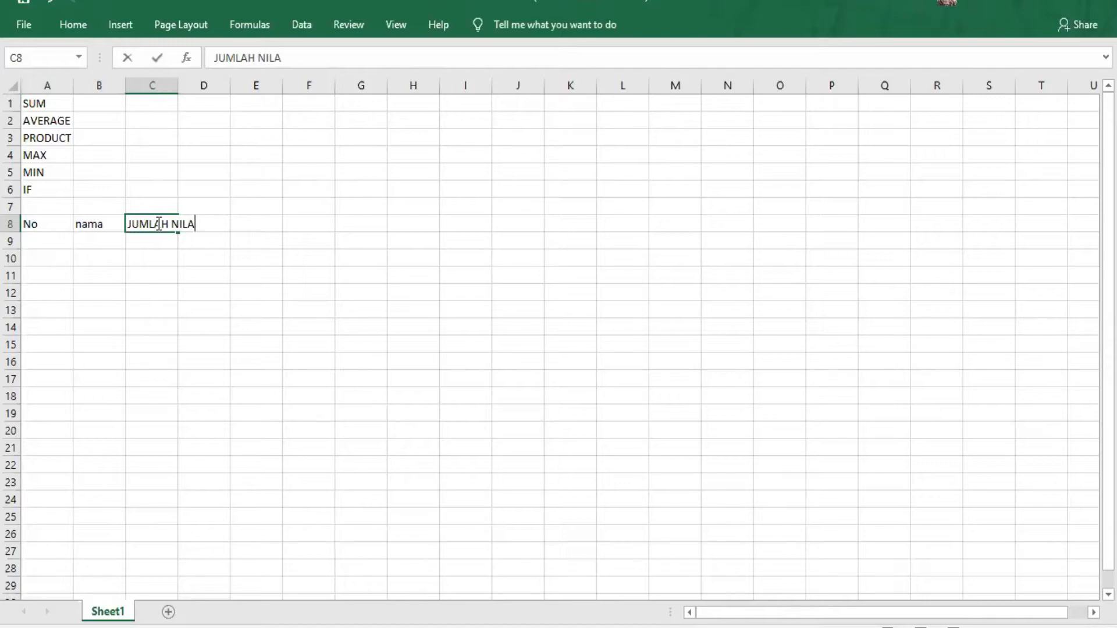
Number the table rows 1 to 5 in cells A9 to A13 under the No header.
left_click(37, 249)
type("1")
key("Return")
type("2")
key("Return")
type("3")
key("Return")
type("4")
key("Return")
type("5")
left_click(105, 328)
Center the row numbers in cells A9 to A13 horizontally.
left_click(56, 247)
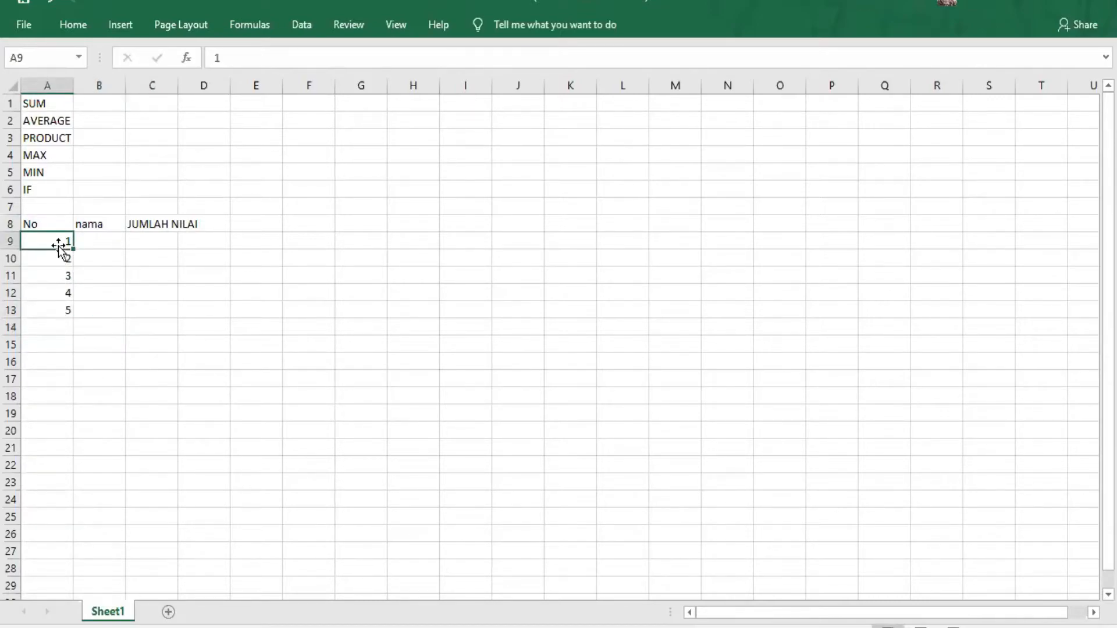
left_click_drag(58, 245, 60, 318)
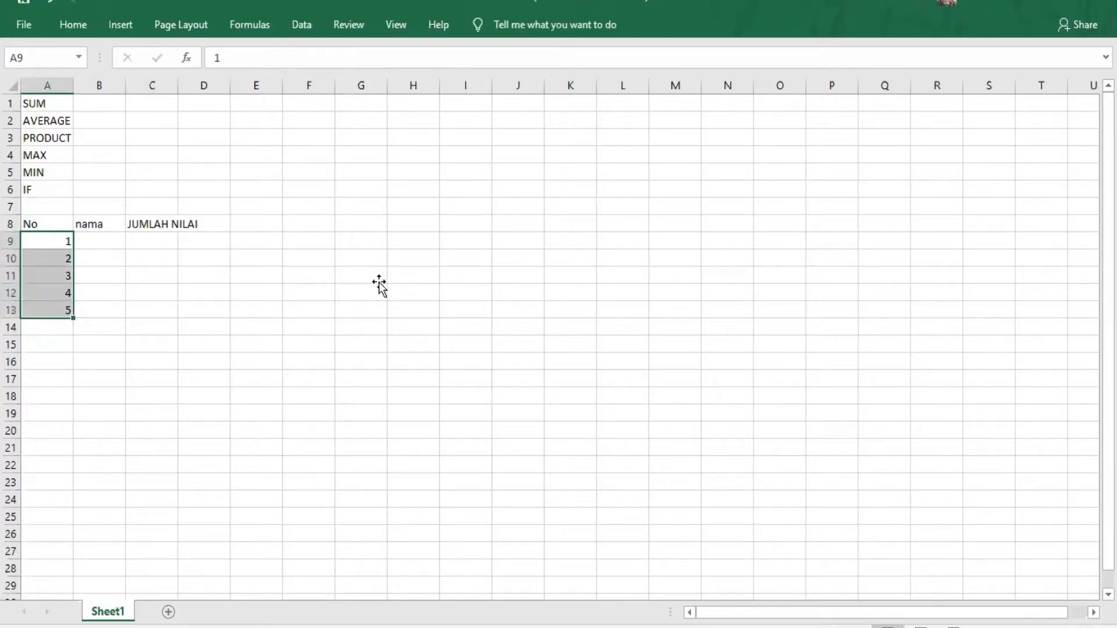
left_click(73, 27)
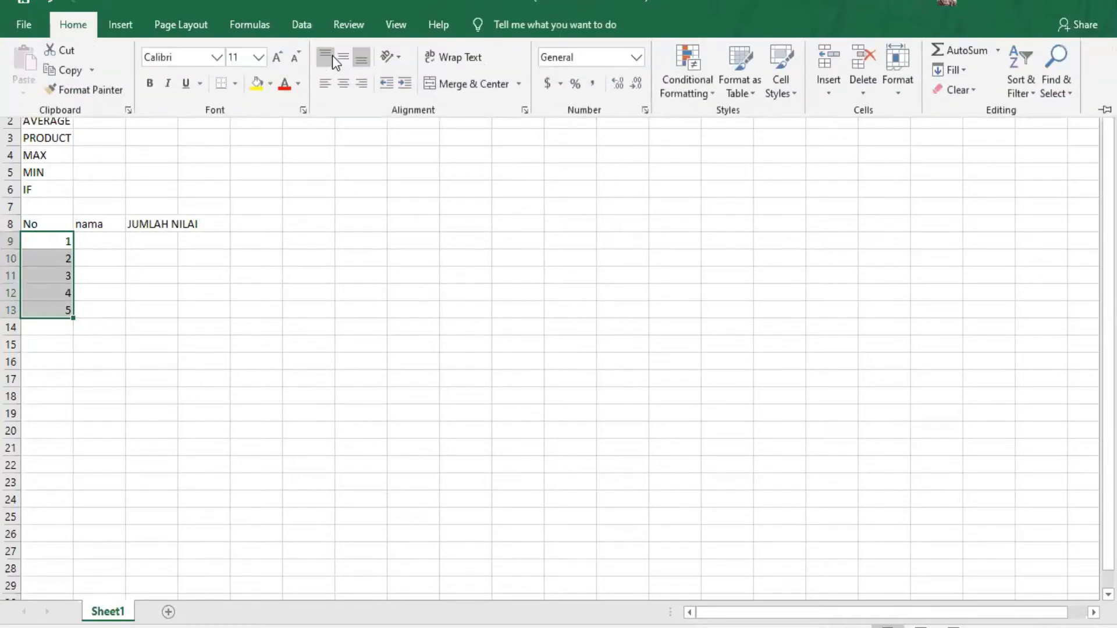
left_click(345, 84)
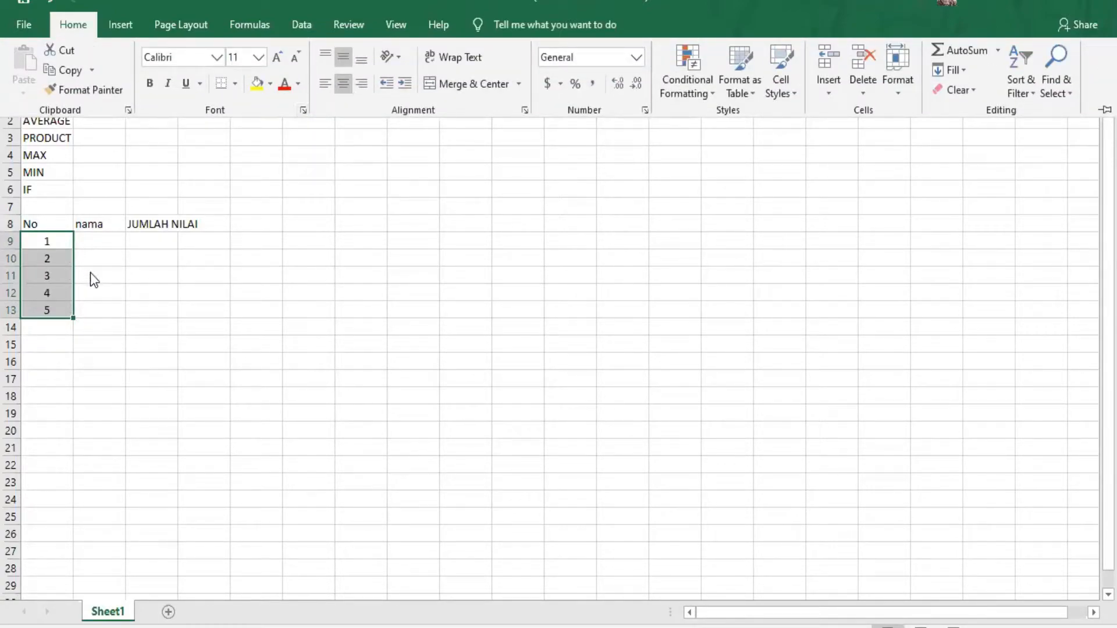
left_click(107, 242)
Enter the first three people's names in cells B9 to B11 under the nama header.
left_click(96, 239)
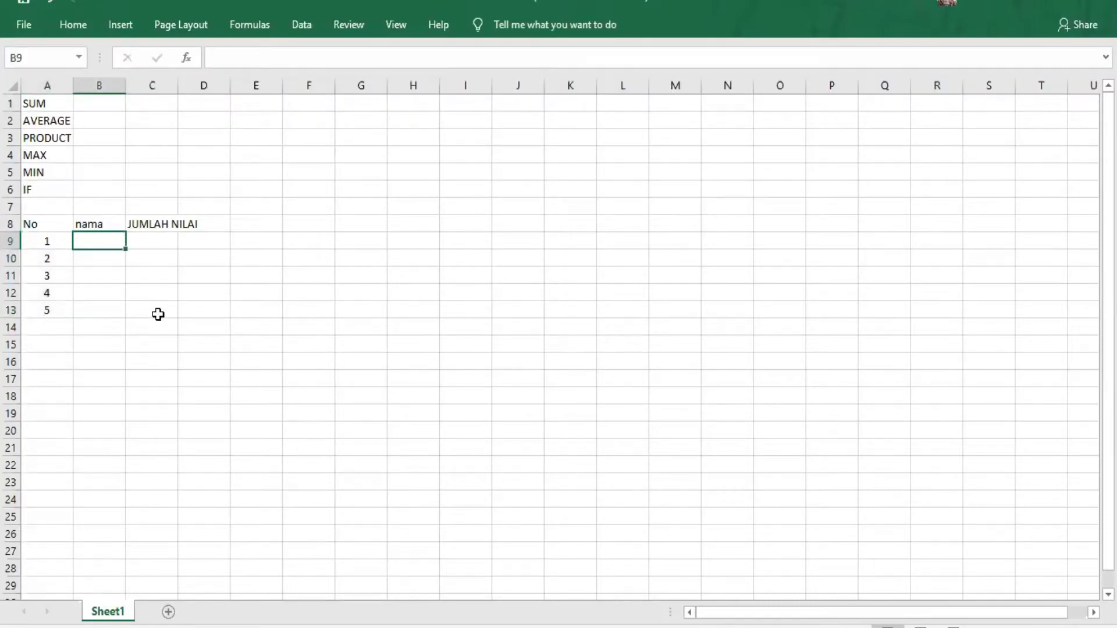
type("ANID")
key("BackSpace")
key("BackSpace")
type("DI")
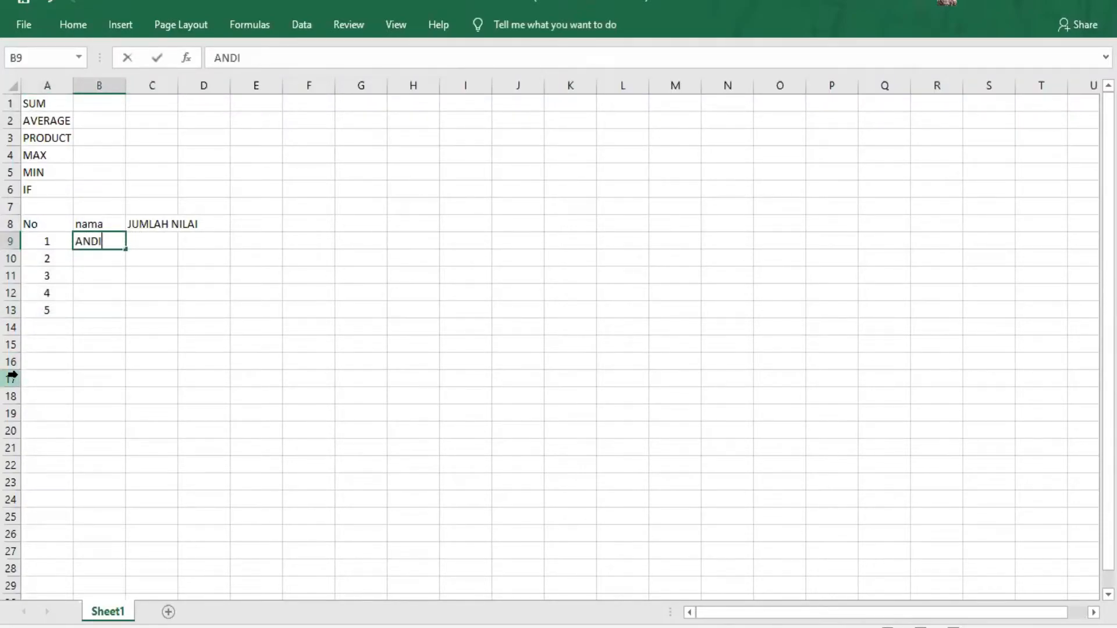
left_click(96, 258)
type("BANU")
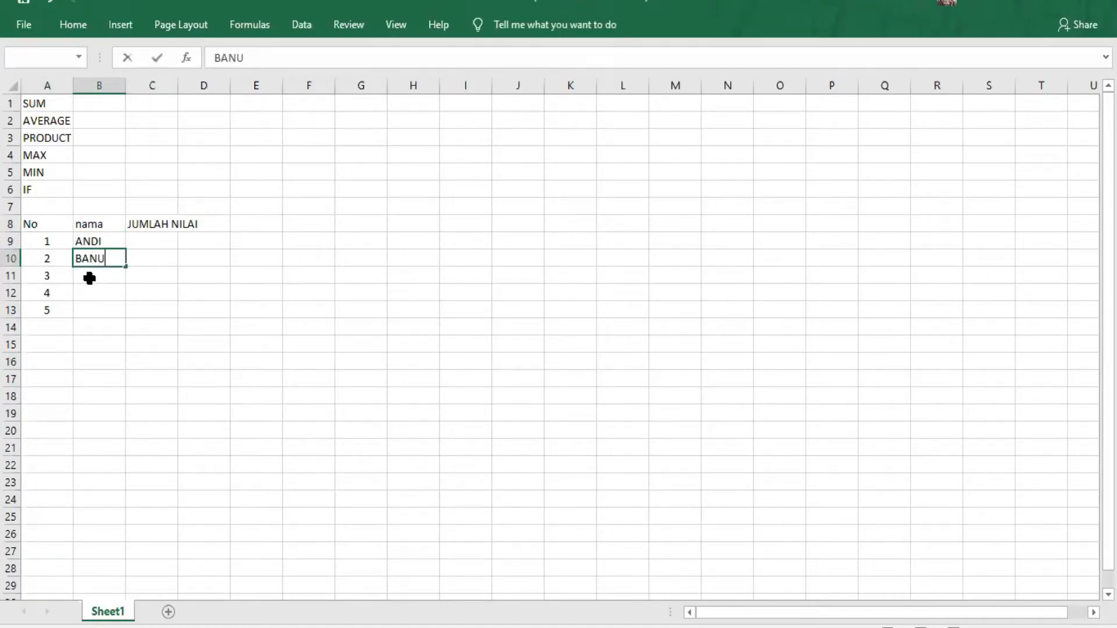
left_click(89, 278)
type("FAJAR")
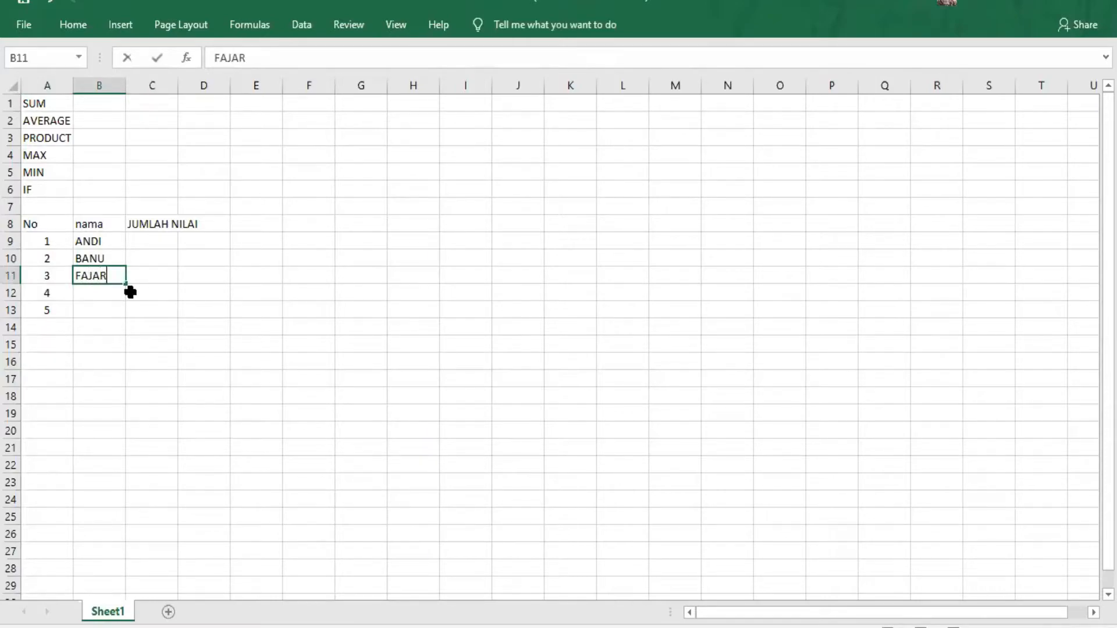
Enter the last two people's names in cells B12 and B13, correcting the typo in the fifth name.
left_click(100, 290)
type("OKI")
left_click(92, 313)
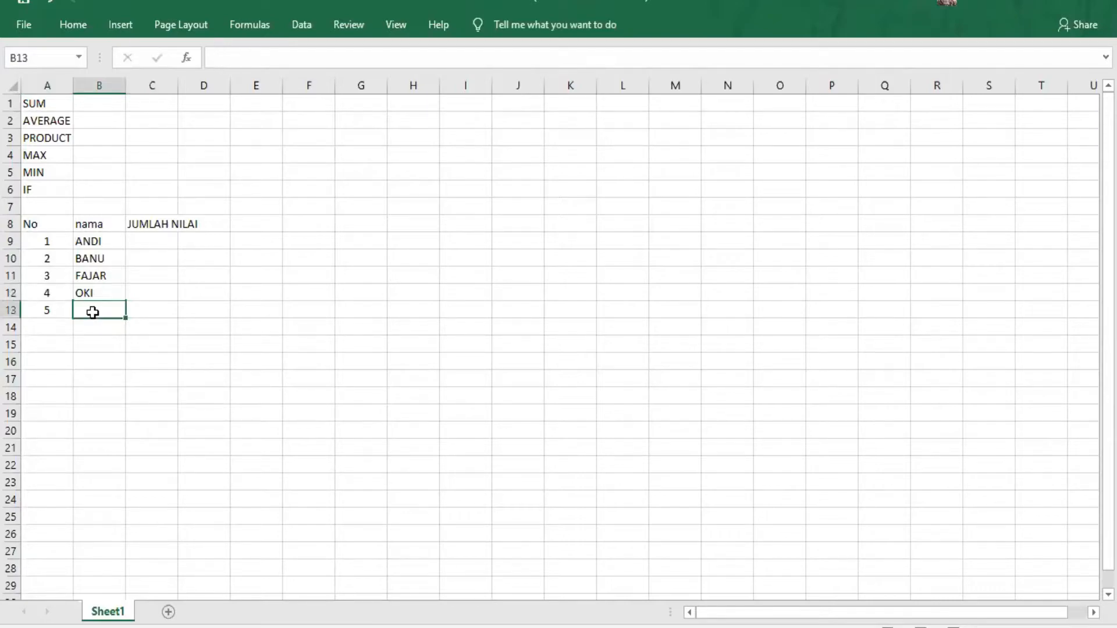
type("YADFI")
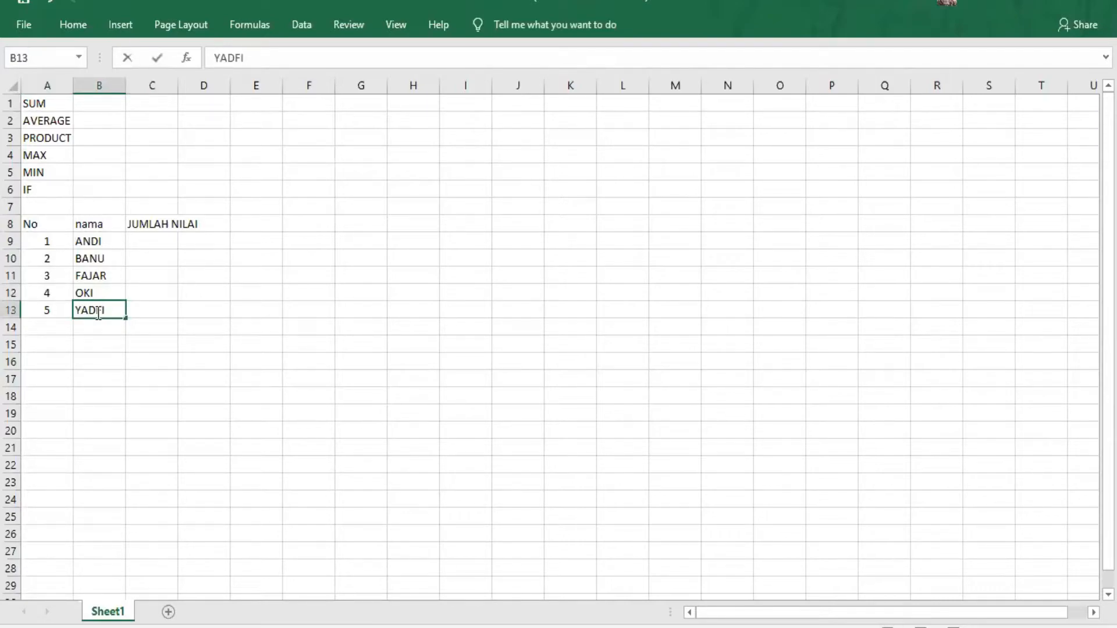
left_click(99, 312)
key("BackSpace")
type("\\")
key("BackSpace")
left_click(235, 381)
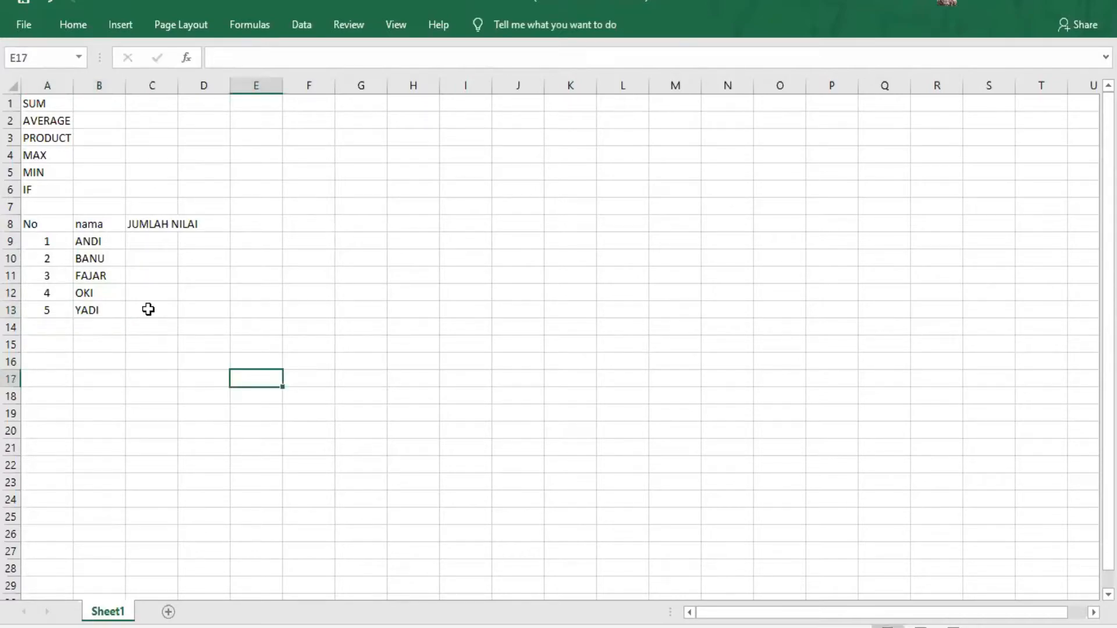
Enter the scores 100, 60, 40, 30 and 20 in cells C9 to C13 under JUMLAH NILAI.
left_click(156, 242)
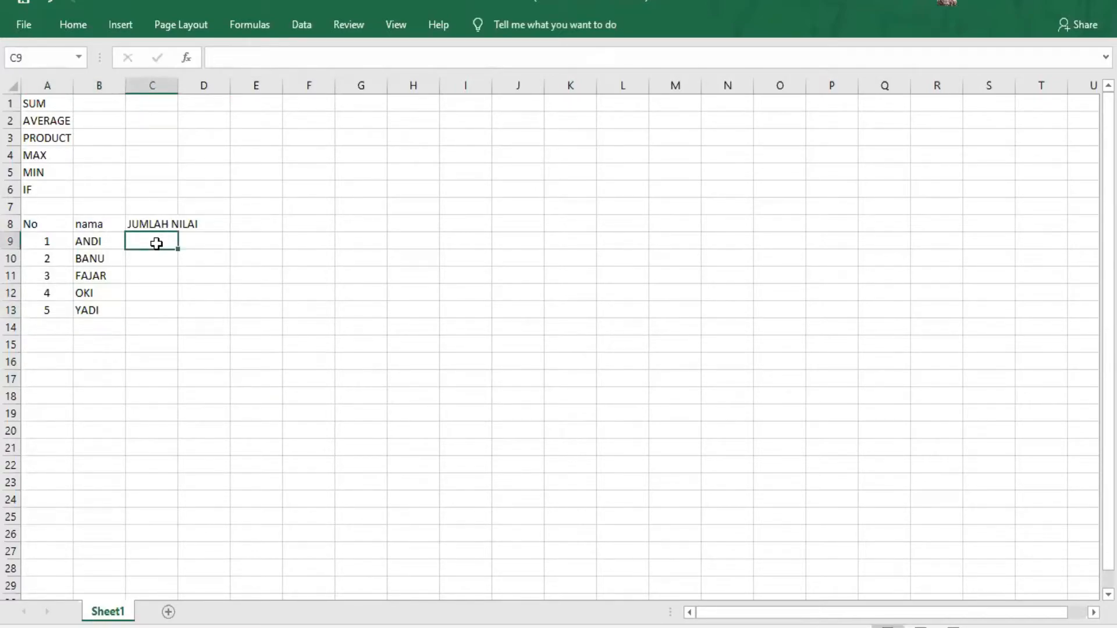
type("100")
left_click(160, 261)
type("60")
left_click(154, 279)
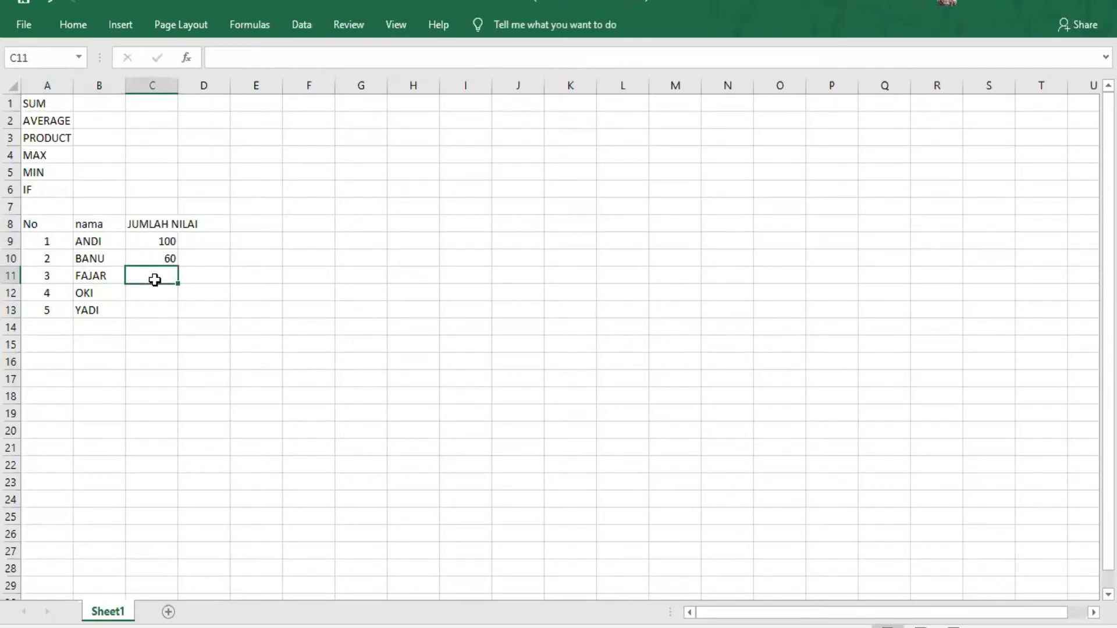
type("40")
left_click(163, 297)
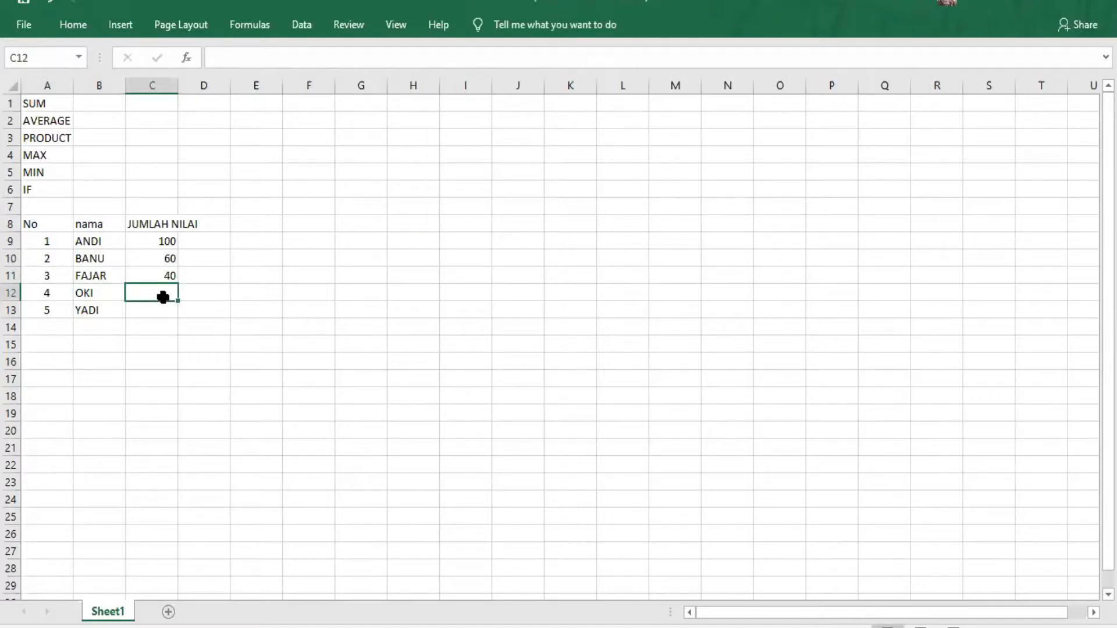
type("30")
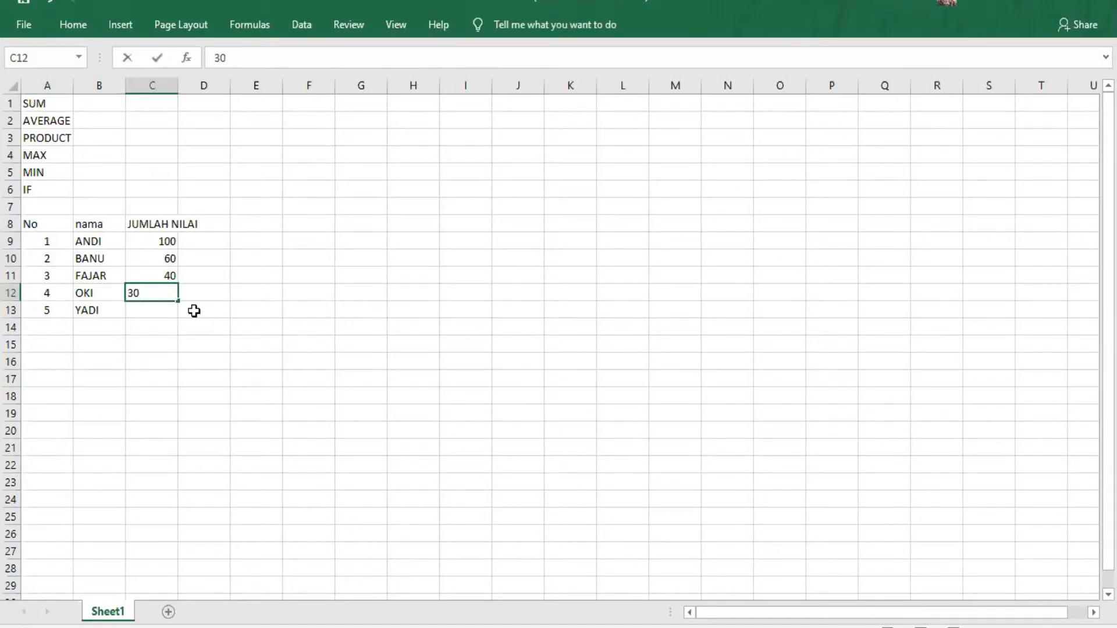
left_click(155, 317)
type("20")
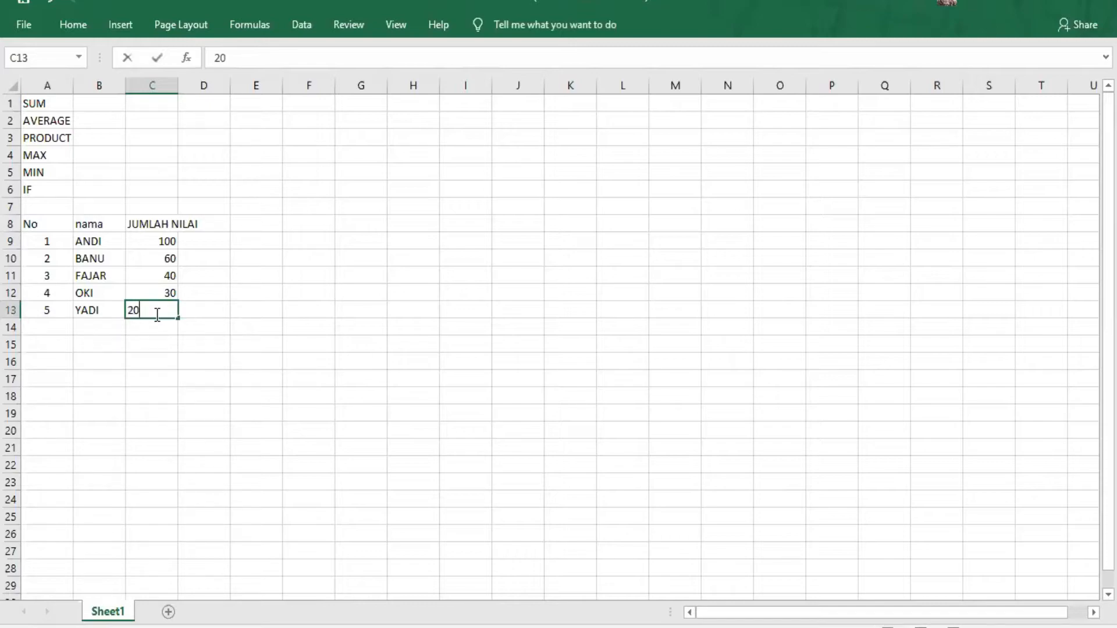
left_click(256, 324)
Center the scores in cells C9 to C13 horizontally.
left_click_drag(30, 221, 192, 304)
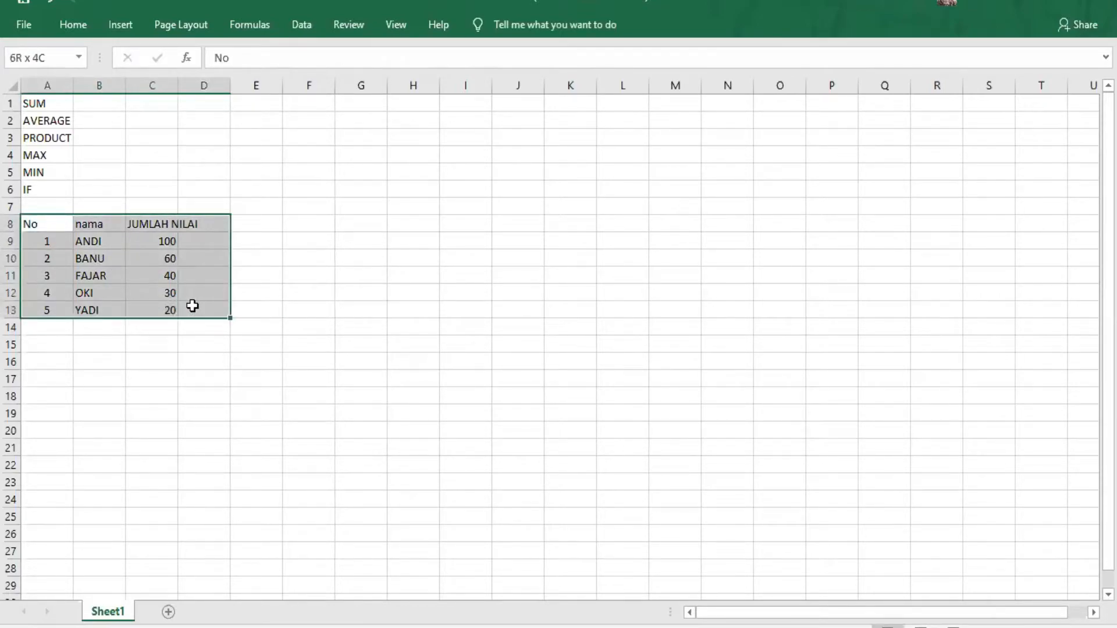
left_click(152, 239)
left_click_drag(157, 238, 169, 309)
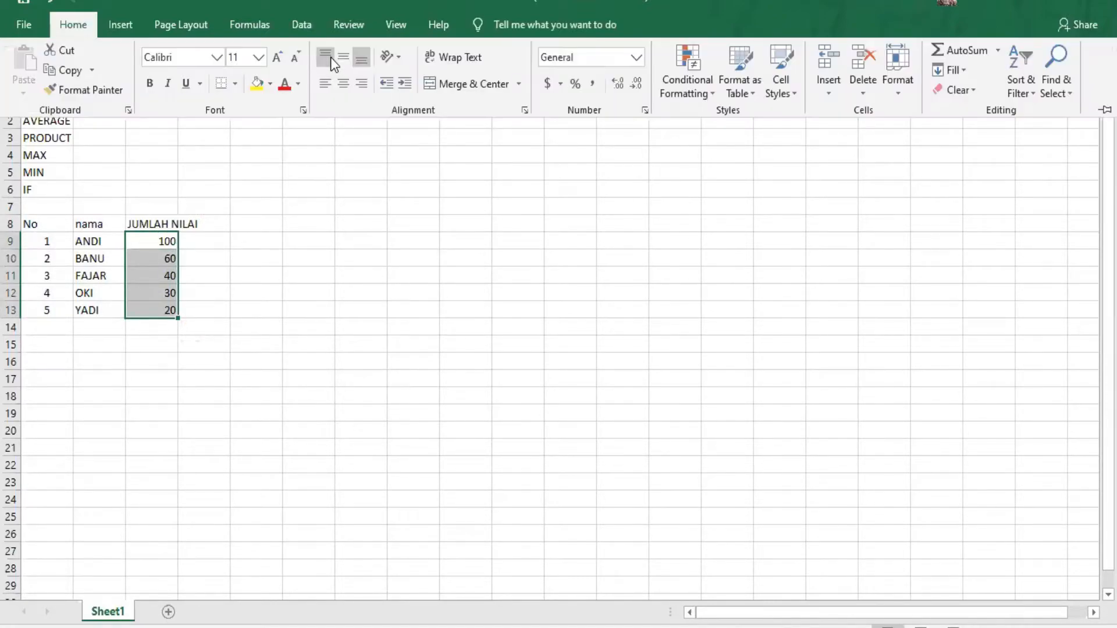
left_click(344, 85)
left_click(93, 241)
Apply All Borders to the whole table in A8:C13.
left_click_drag(30, 224, 177, 314)
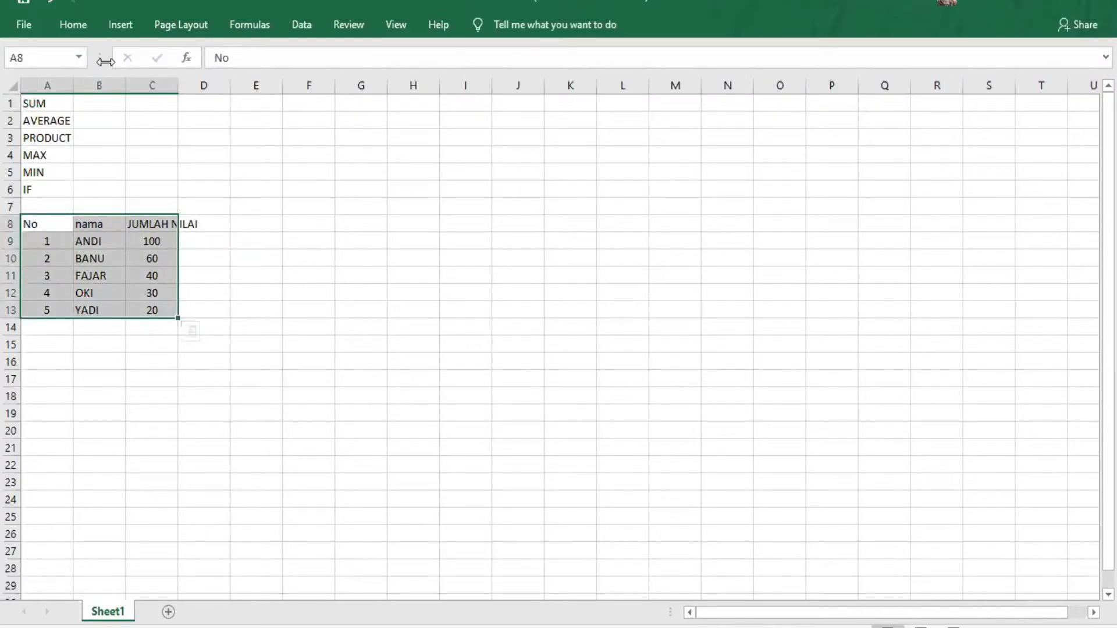
left_click(88, 29)
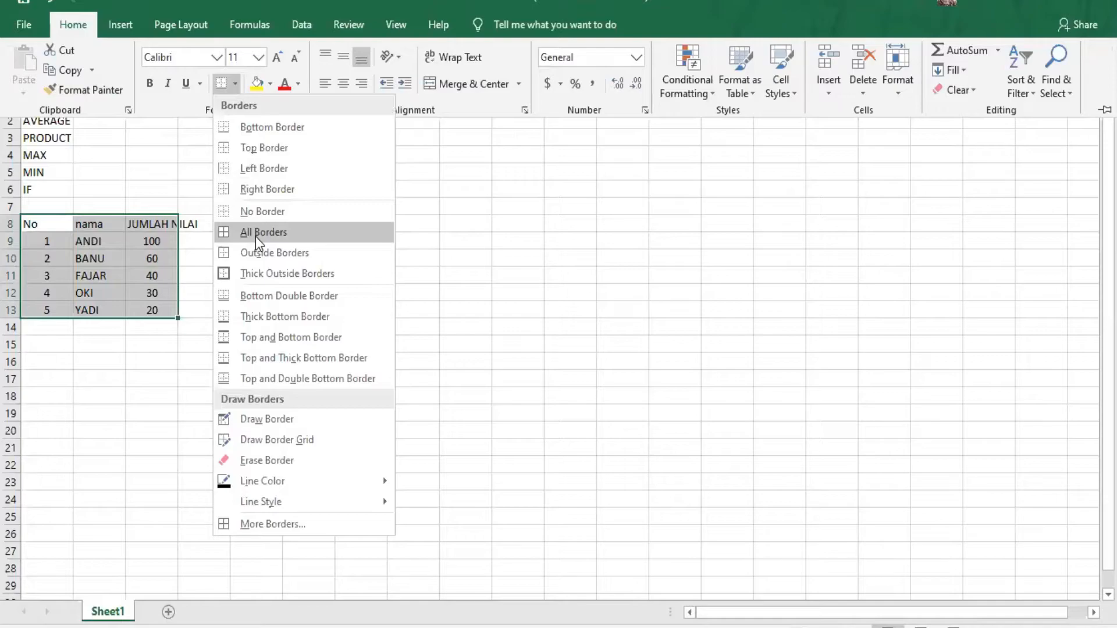
left_click(256, 232)
Wrap the text of the header row in A8:C8.
left_click(176, 227)
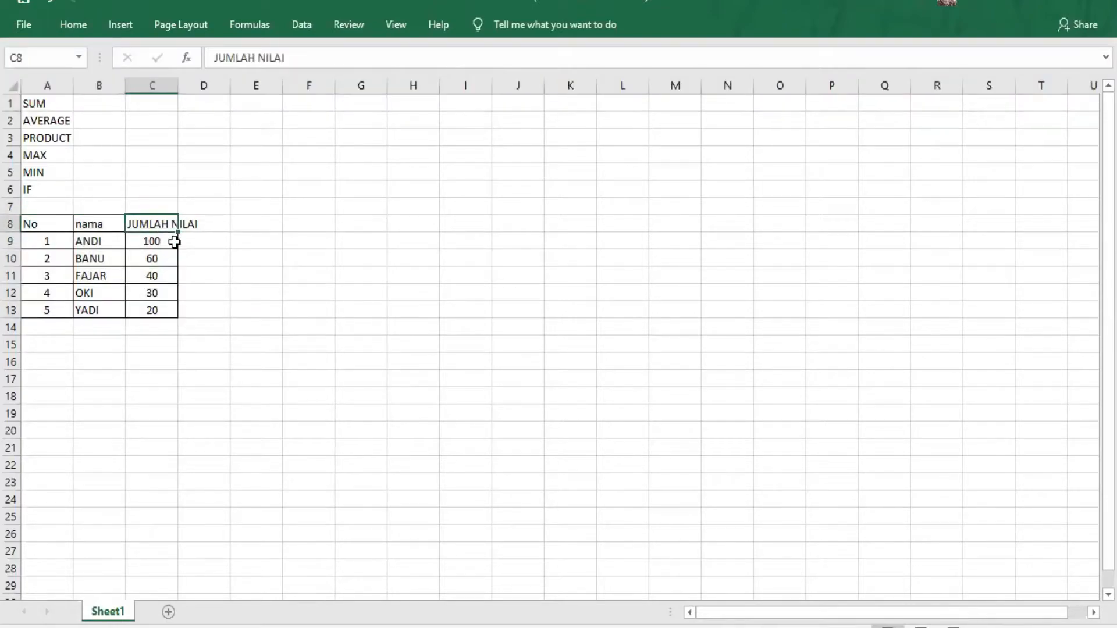
left_click_drag(29, 227, 152, 224)
left_click(74, 25)
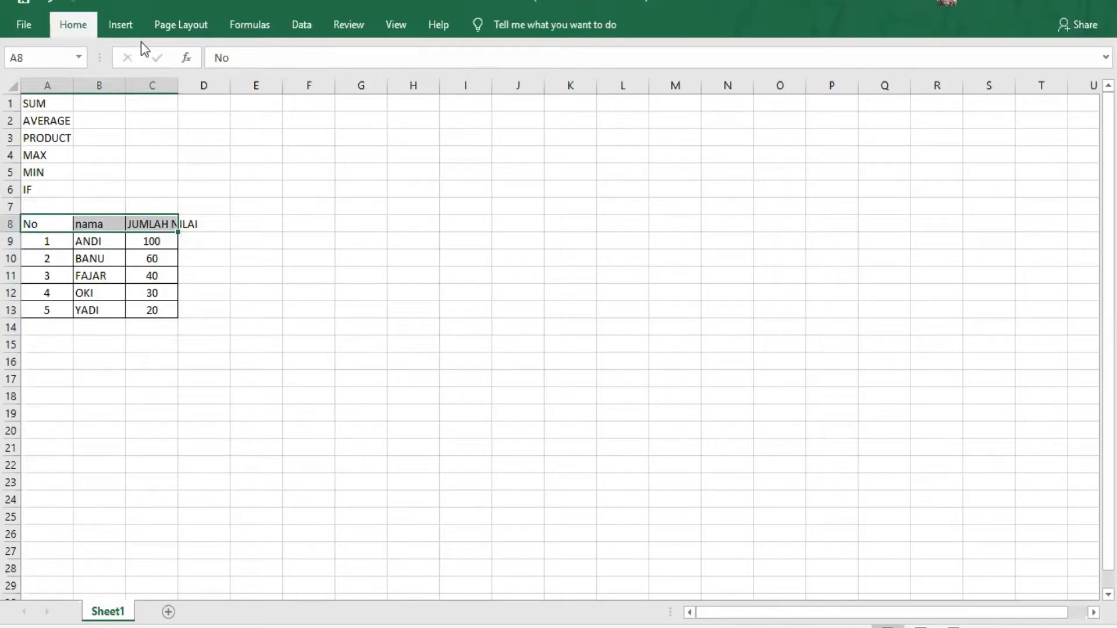
left_click(460, 57)
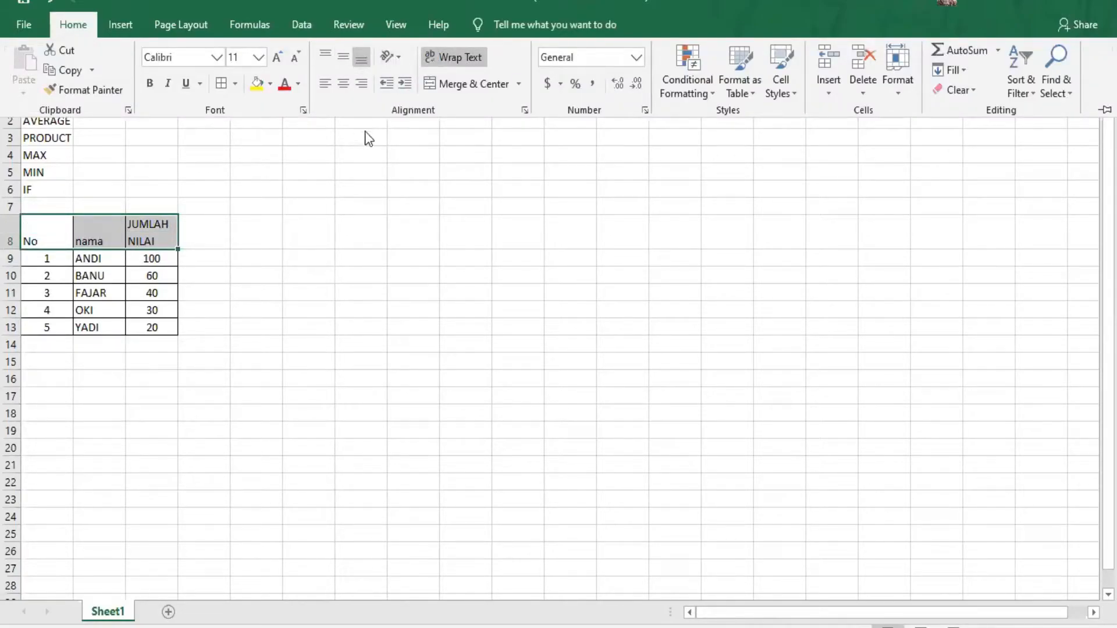
Try to merge and center the header cells A8:C8.
left_click(460, 83)
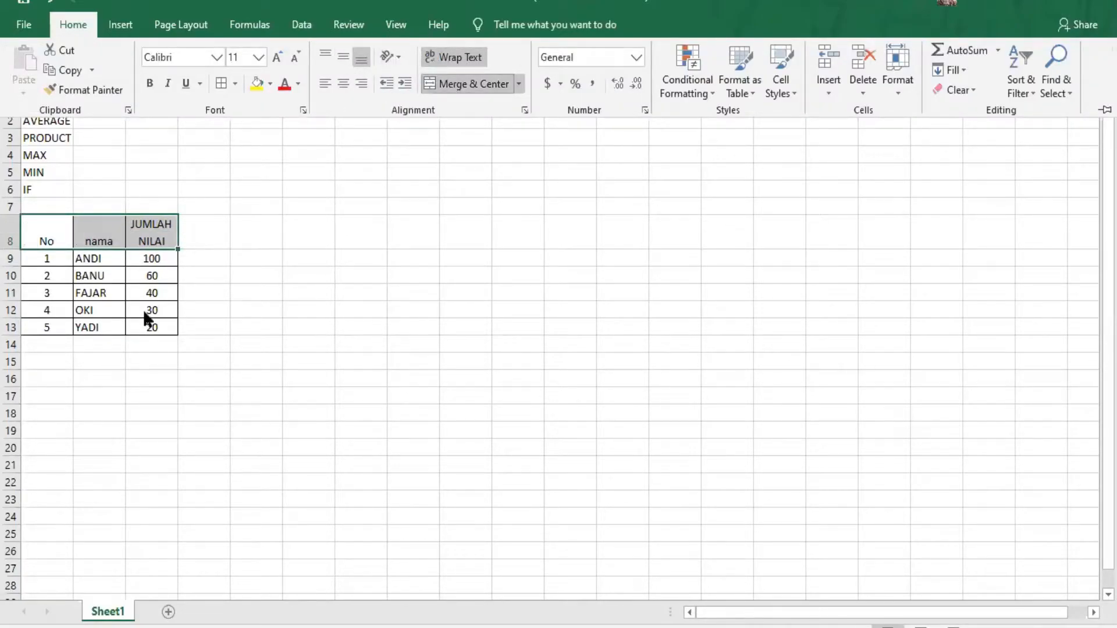
left_click(733, 299)
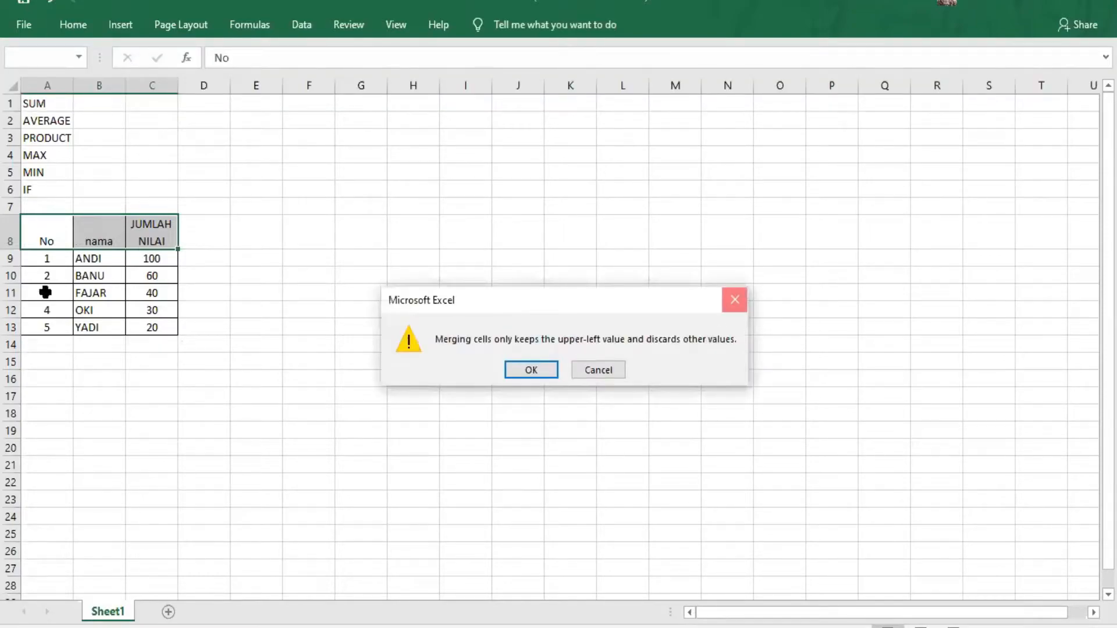
Center the JUMLAH NILAI header in C8 horizontally and the nama header in B8 both horizontally and vertically.
left_click(152, 239)
left_click(62, 27)
left_click(343, 84)
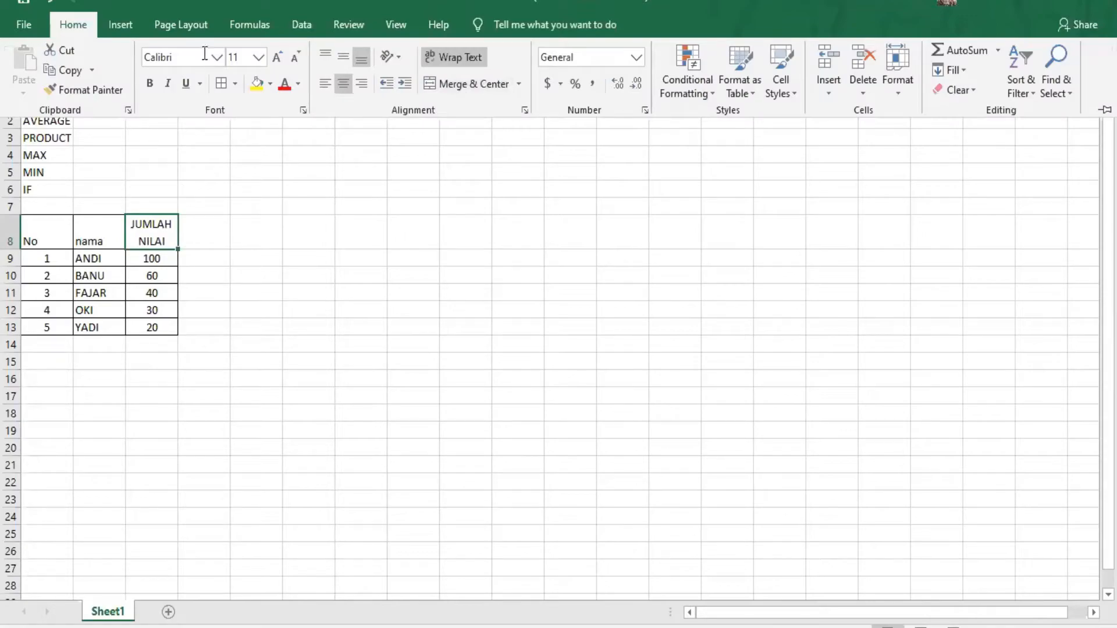
left_click(104, 239)
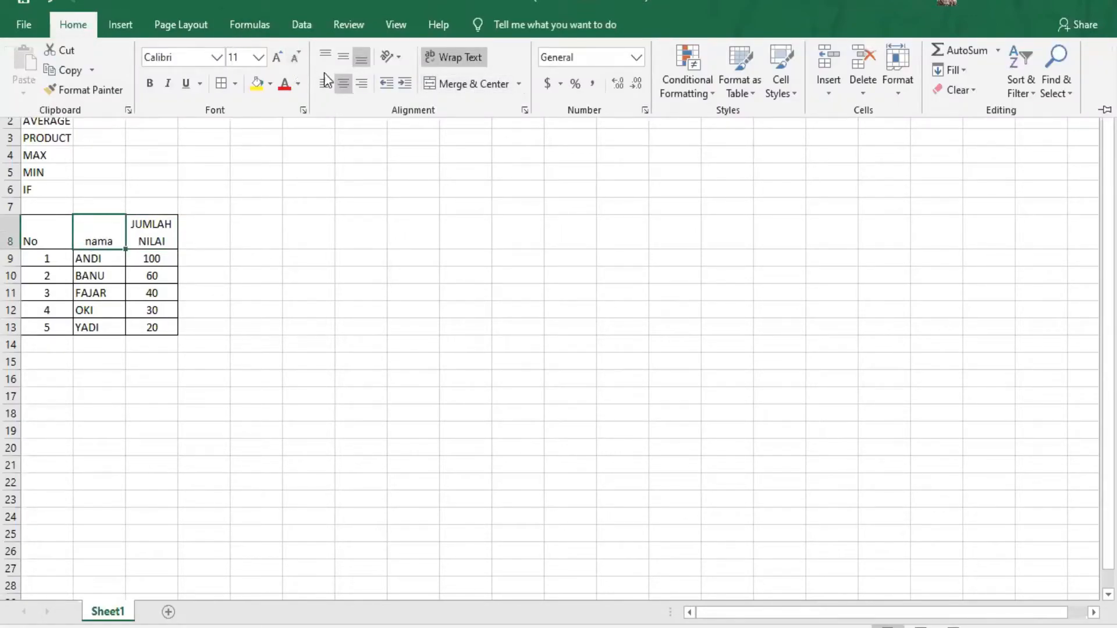
left_click(343, 57)
Center the No header in cell A8 horizontally.
left_click(55, 233)
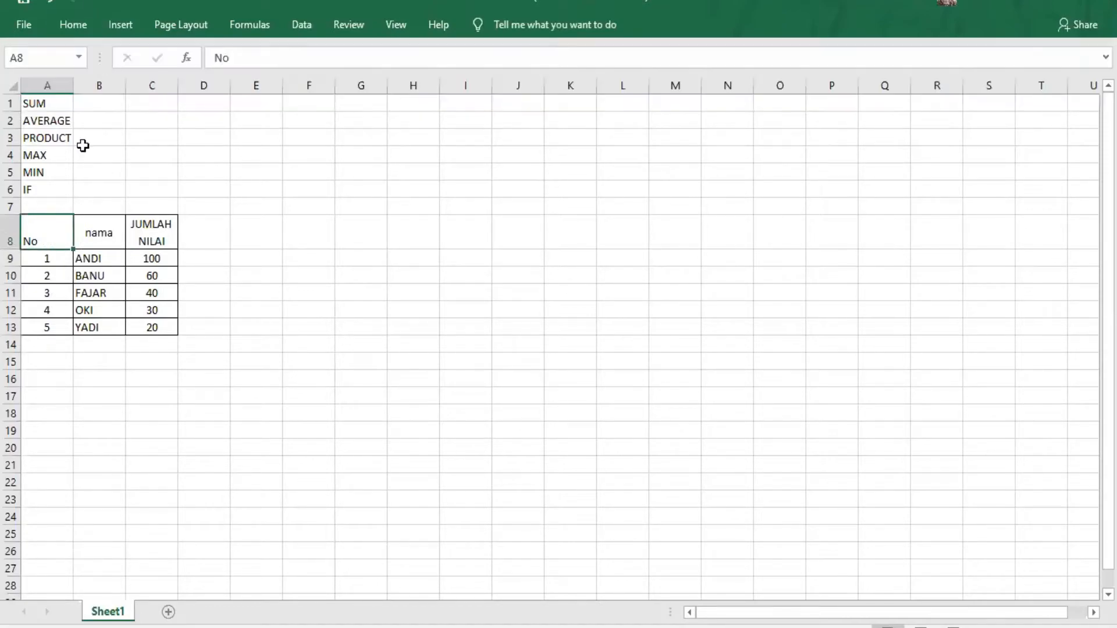
left_click(92, 26)
left_click(343, 83)
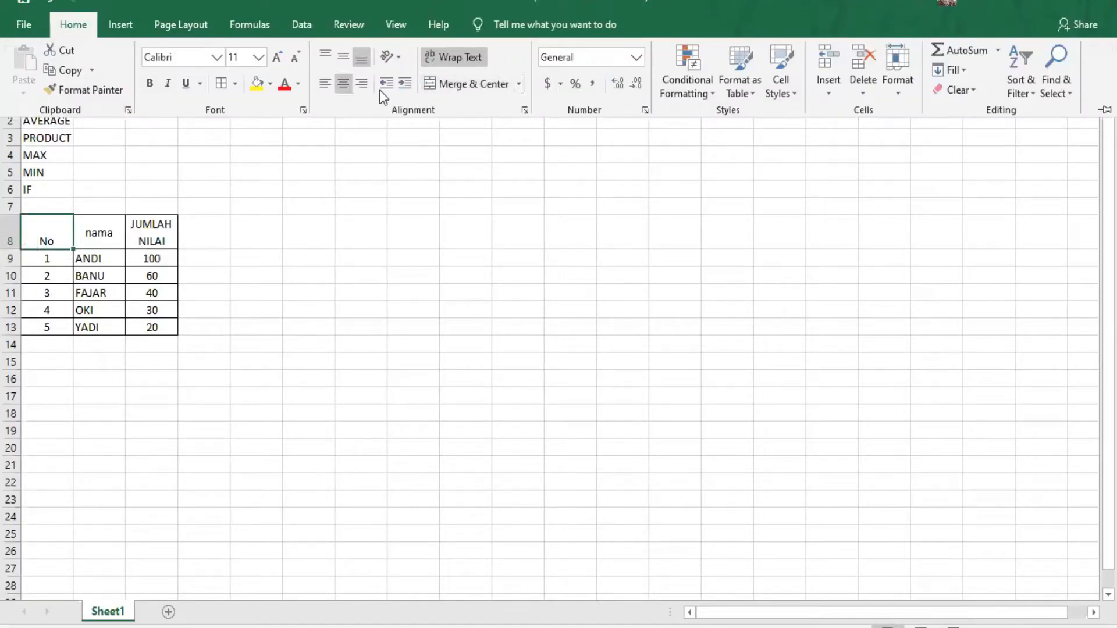
Center the No header in cell A8 vertically.
left_click(344, 58)
left_click(168, 255)
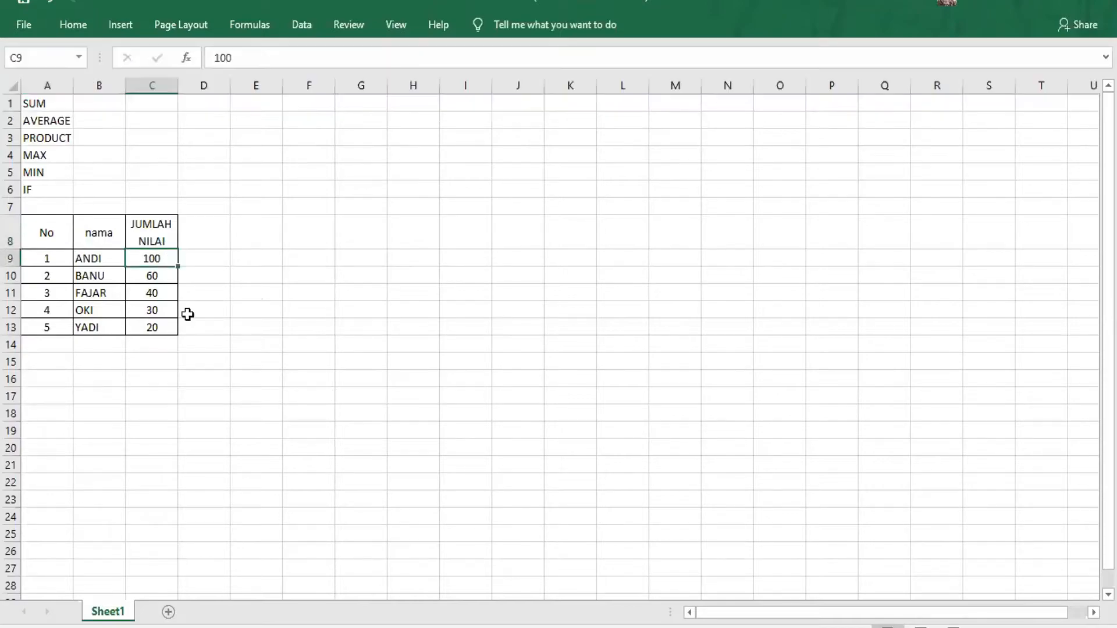
left_click(93, 326)
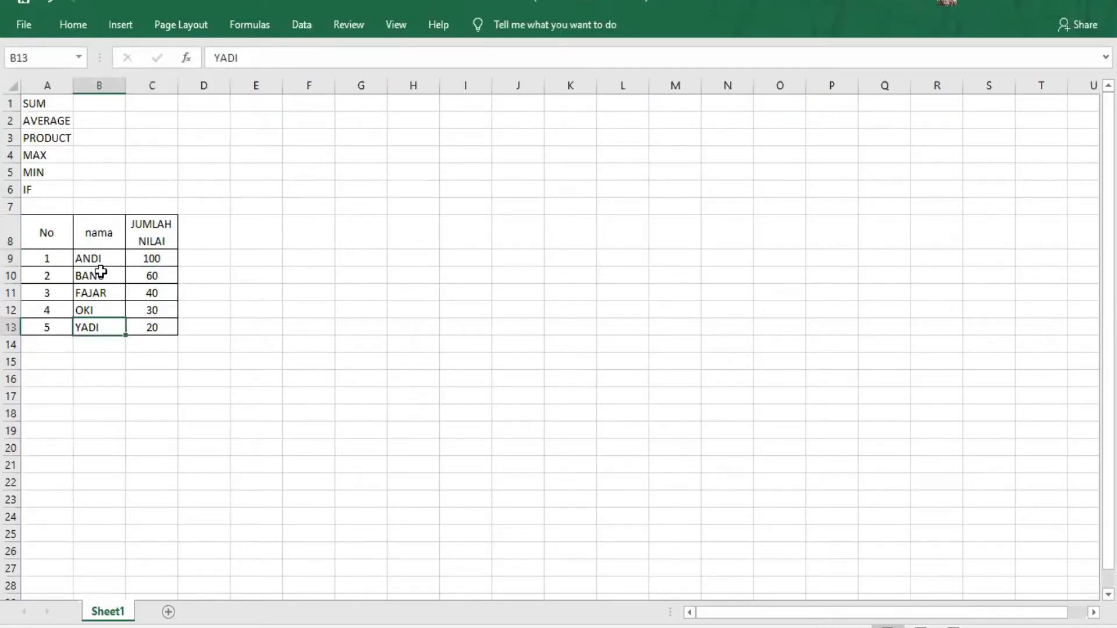
Enter the formula =IF(C9=100,"YA","TIDAK") in cell D9 to test the first score.
left_click(147, 244)
left_click(201, 256)
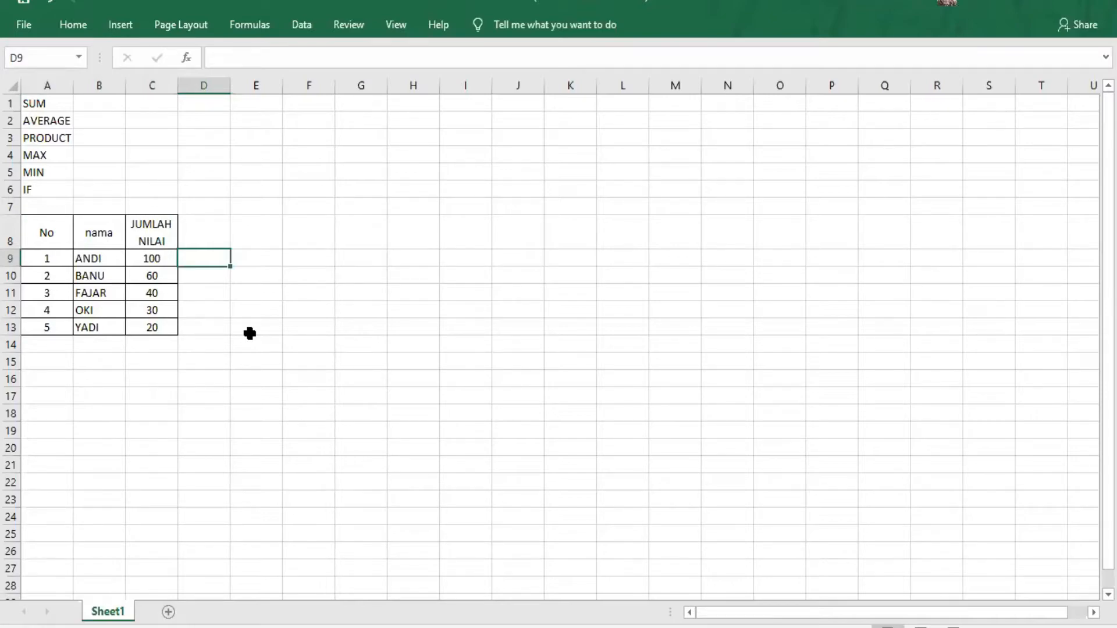
type("=IF(")
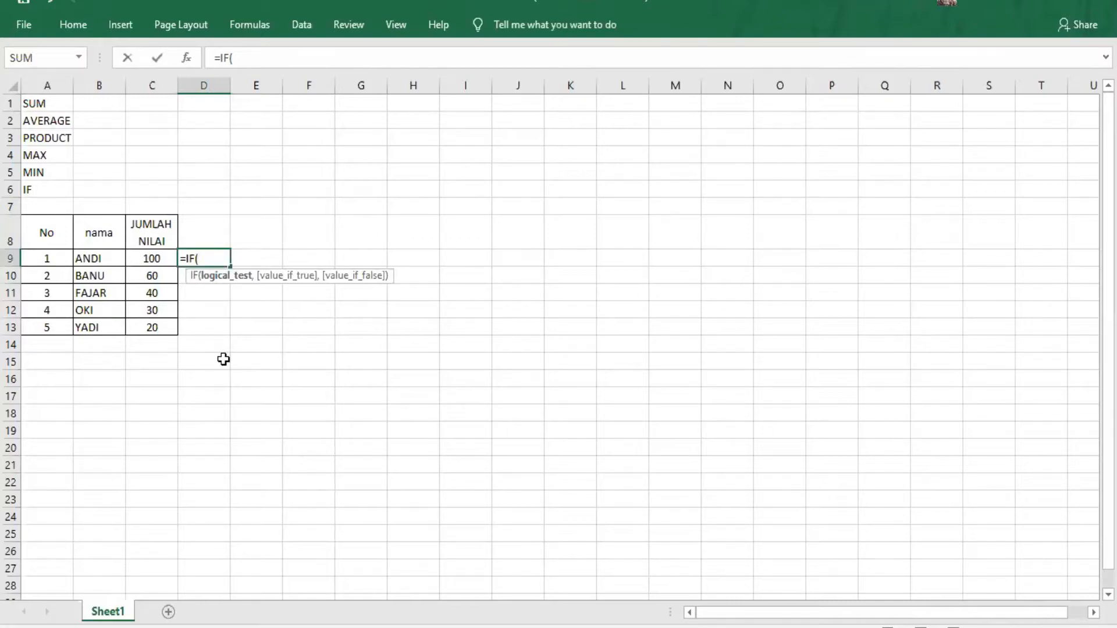
key("Left")
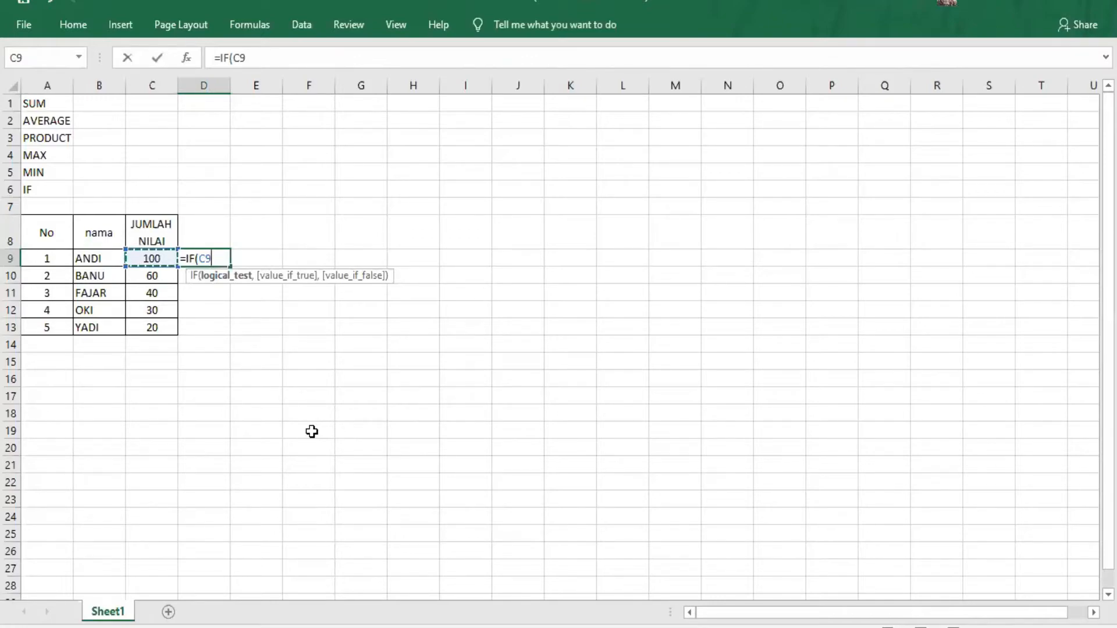
type("=100")
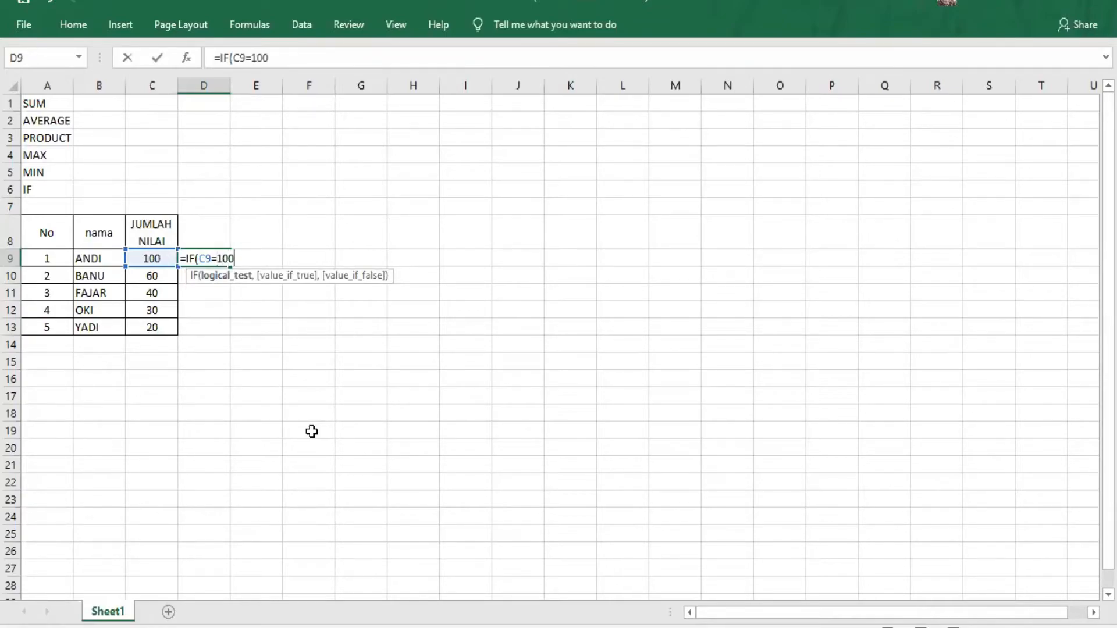
type(",\"YA")
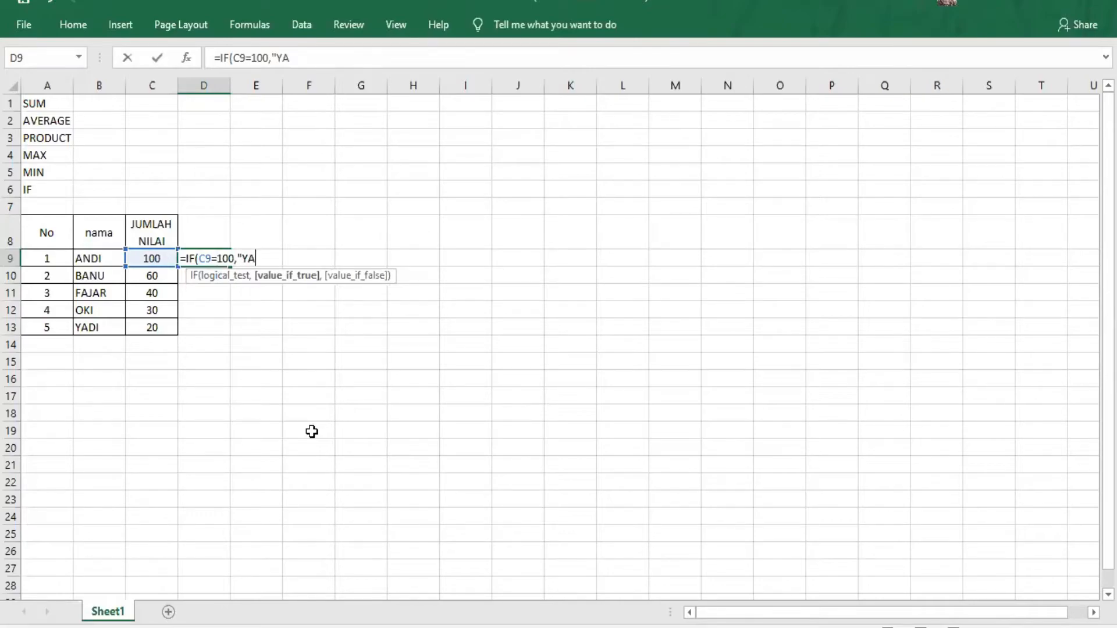
type("\",\"TIDAK")
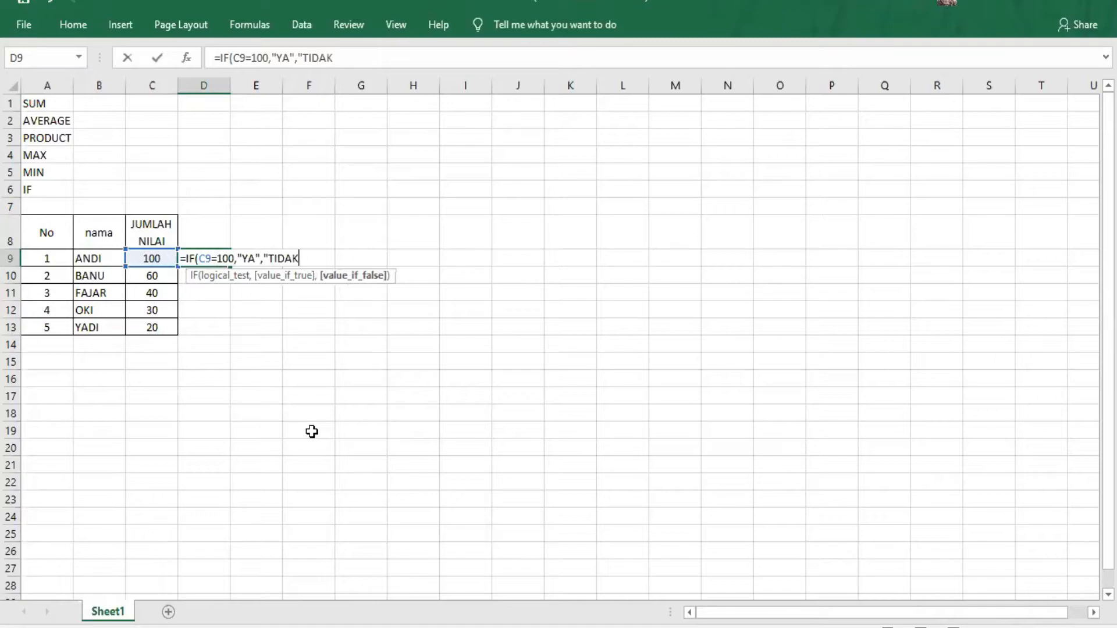
type("\")")
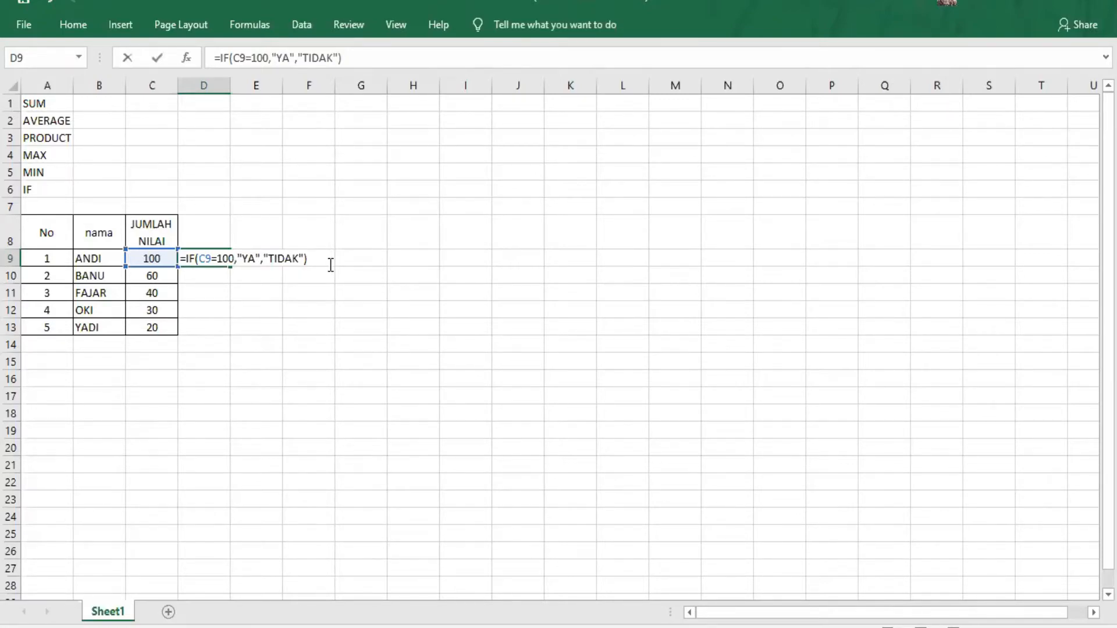
key("Return")
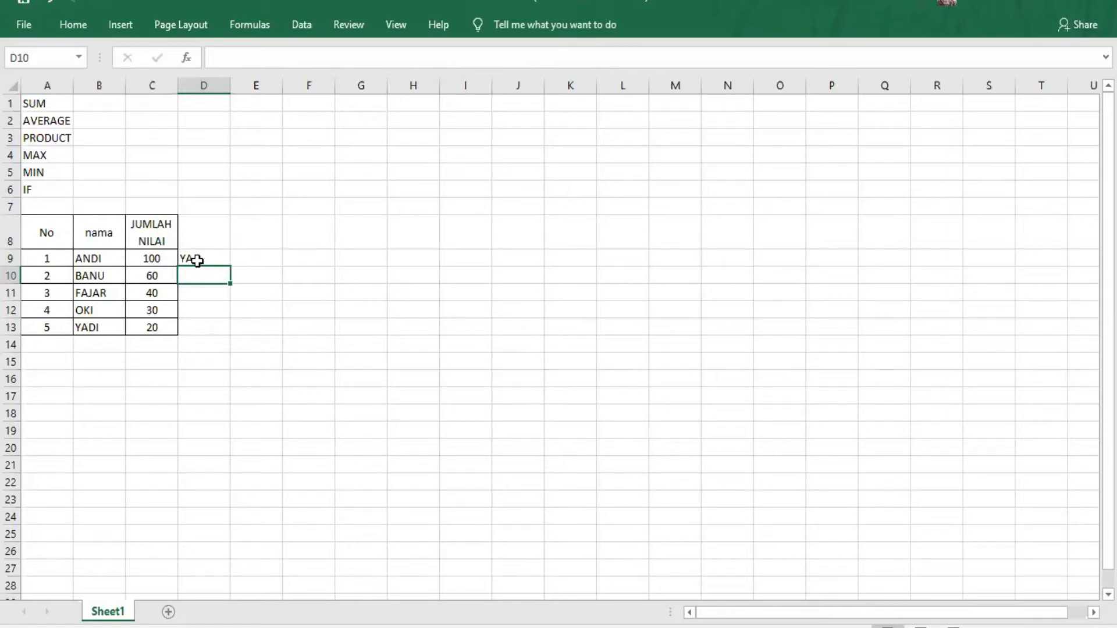
Enter the formula =IF(C9=90,"YA","TIDAK") in cell E9 to test the first score against 90.
left_click(267, 257)
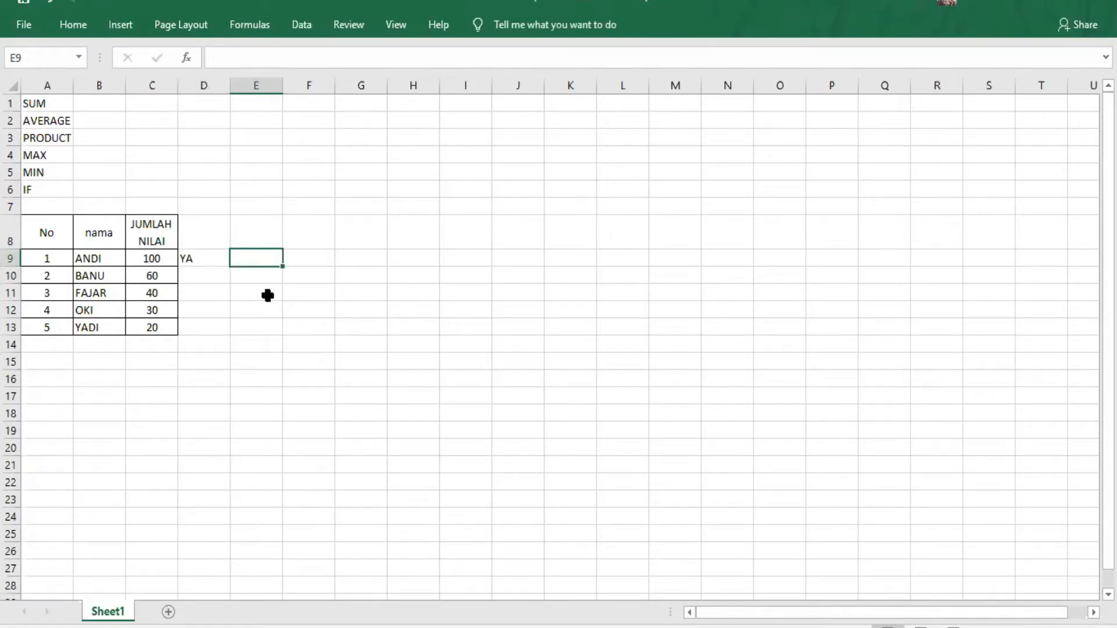
type("=IF(")
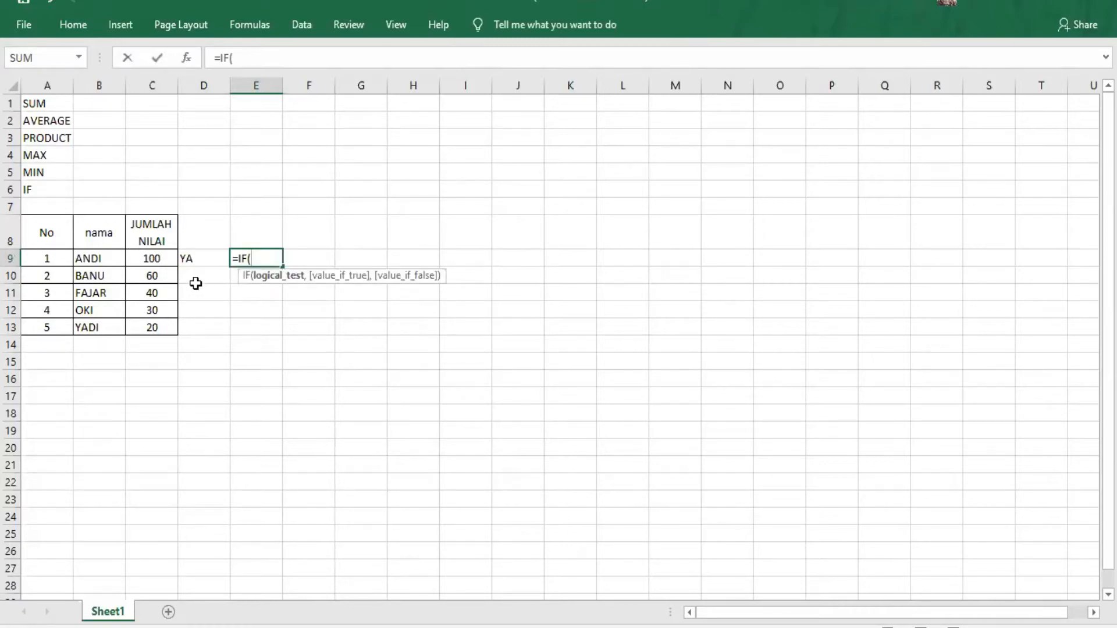
left_click(162, 257)
type("=1")
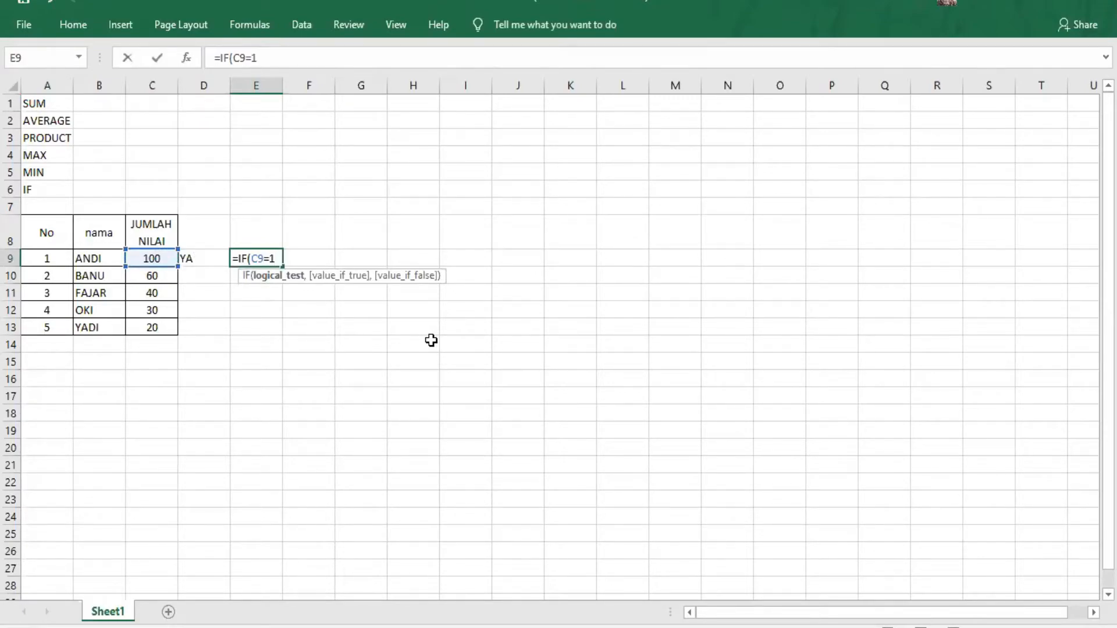
key("BackSpace")
type("90,\"YA")
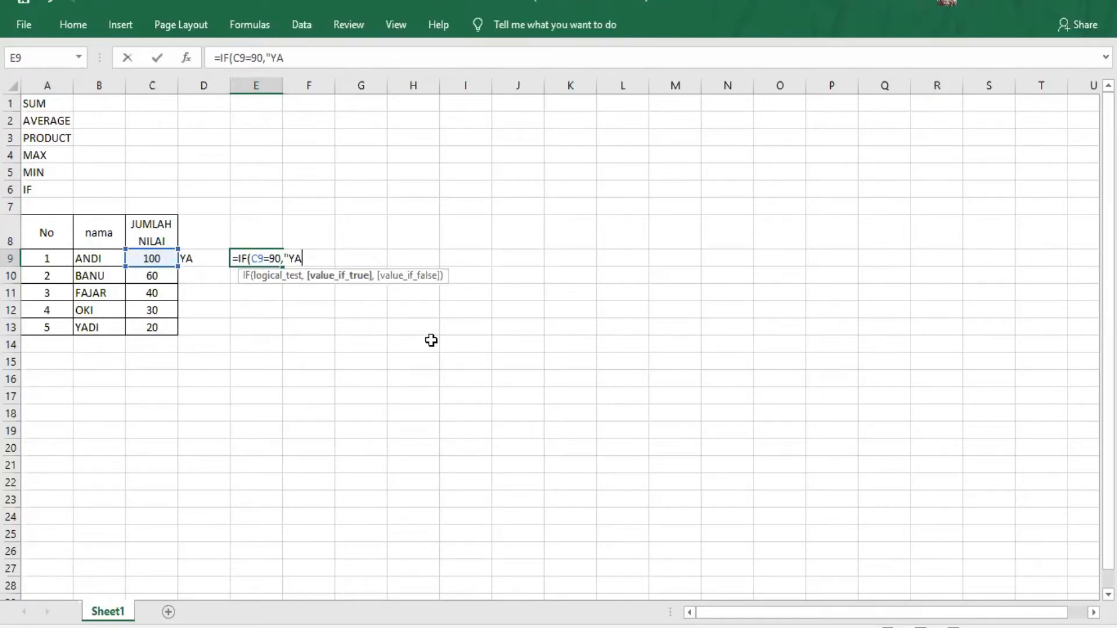
type("\"\"TIDF")
key("BackSpace")
type("A")
key("BackSpace")
key("BackSpace")
key("BackSpace")
key("BackSpace")
key("BackSpace")
type(",\"TIDAK")
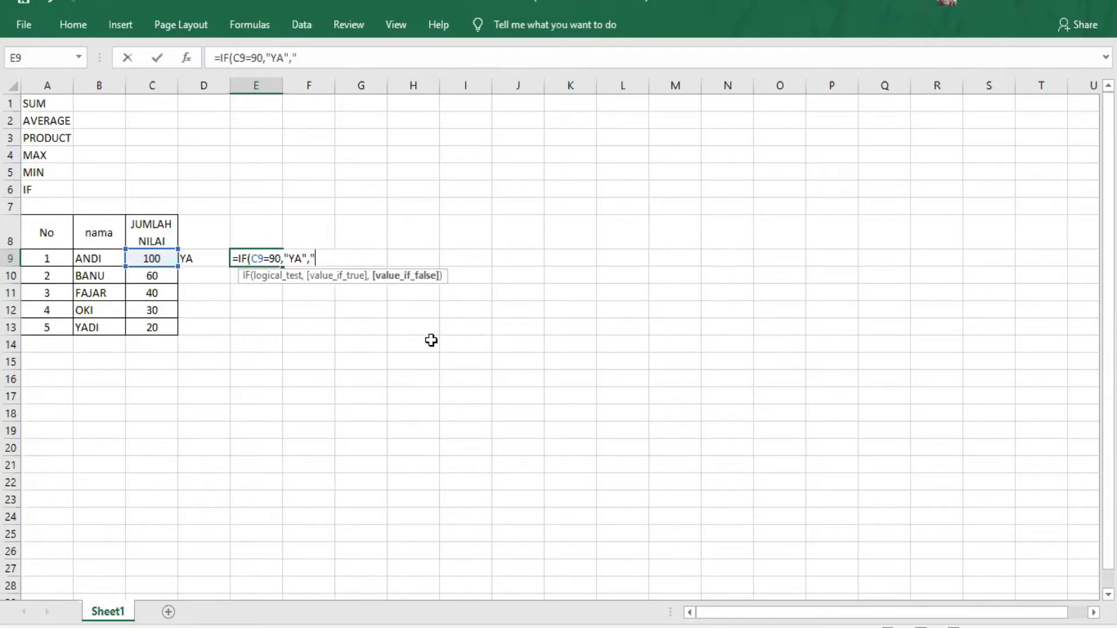
type("\")")
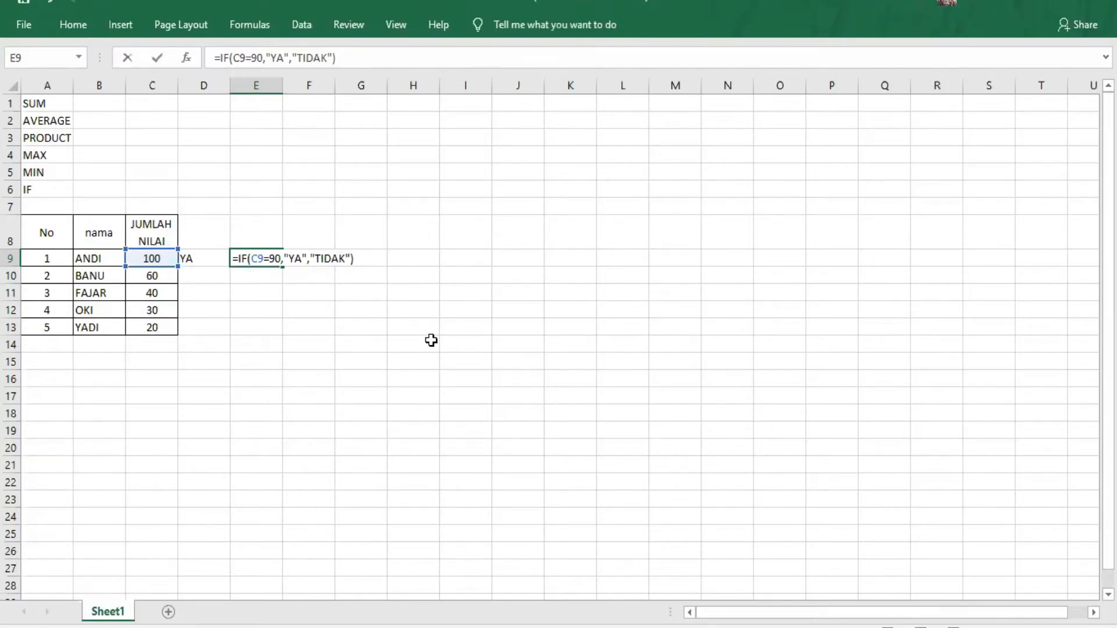
key("Return")
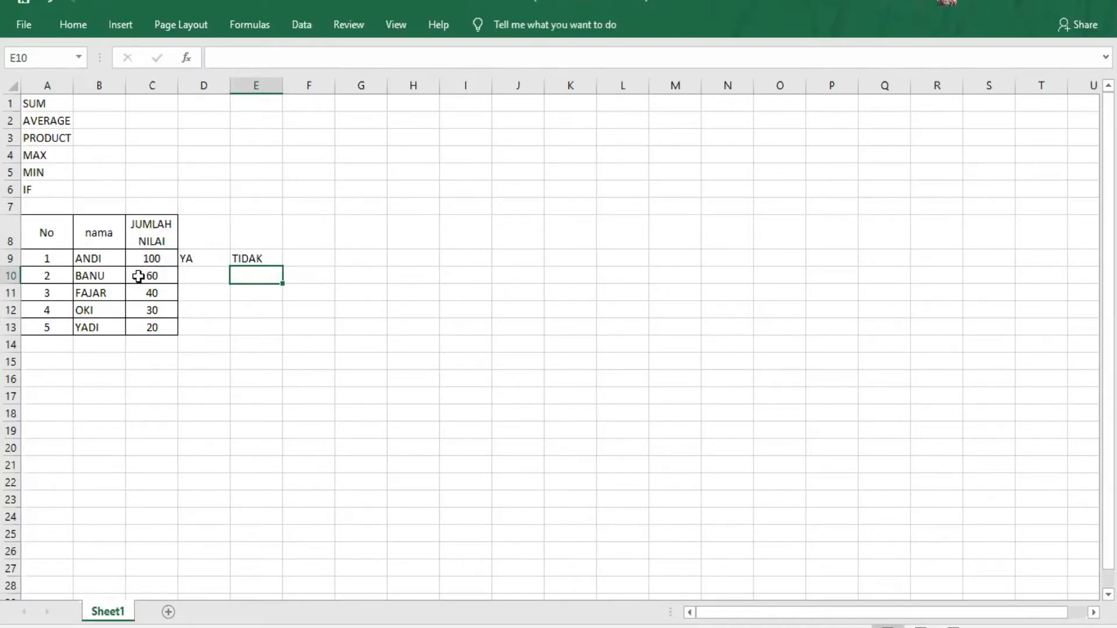
Enter the formula =IF(C10=80,"YA","TIDAK") in cell D10 to test the second score.
left_click(219, 280)
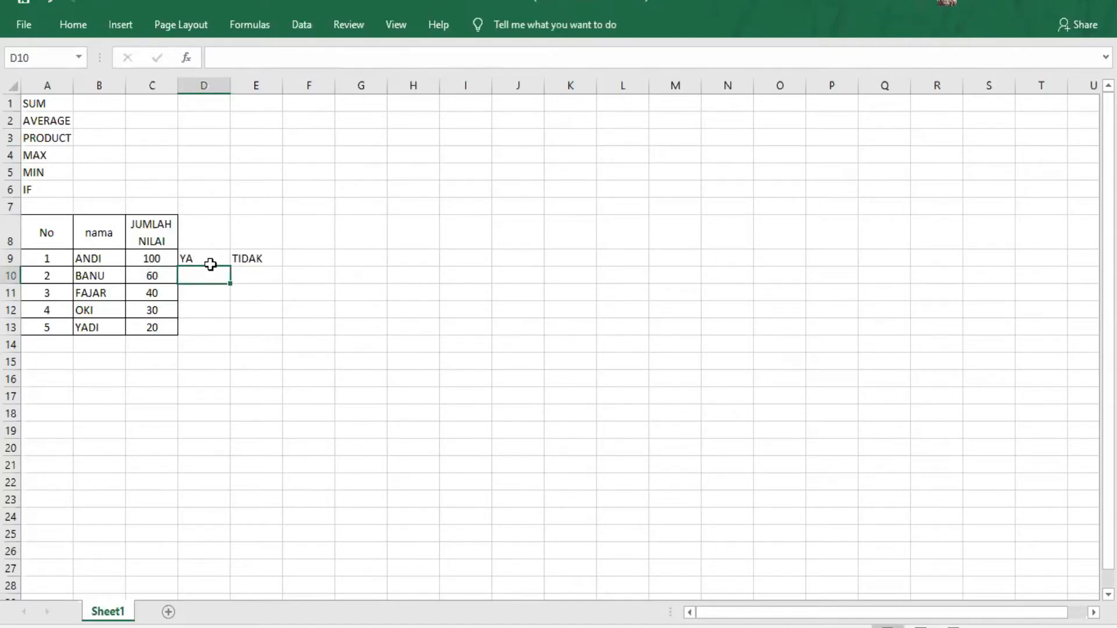
left_click(212, 260)
left_click(270, 259)
left_click(199, 278)
type("=")
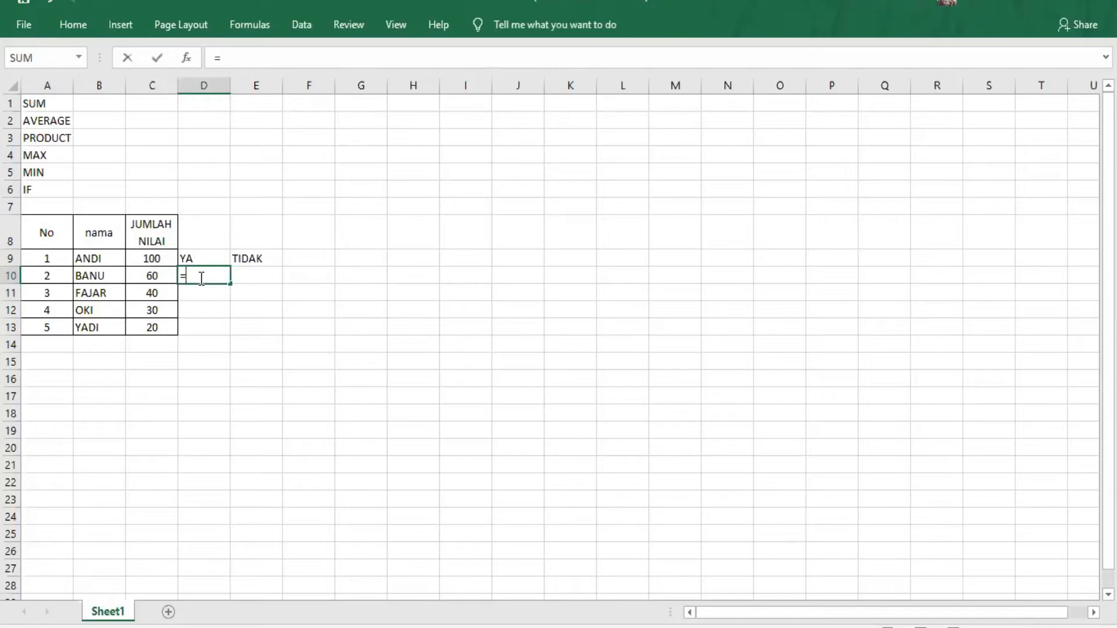
type("IF(")
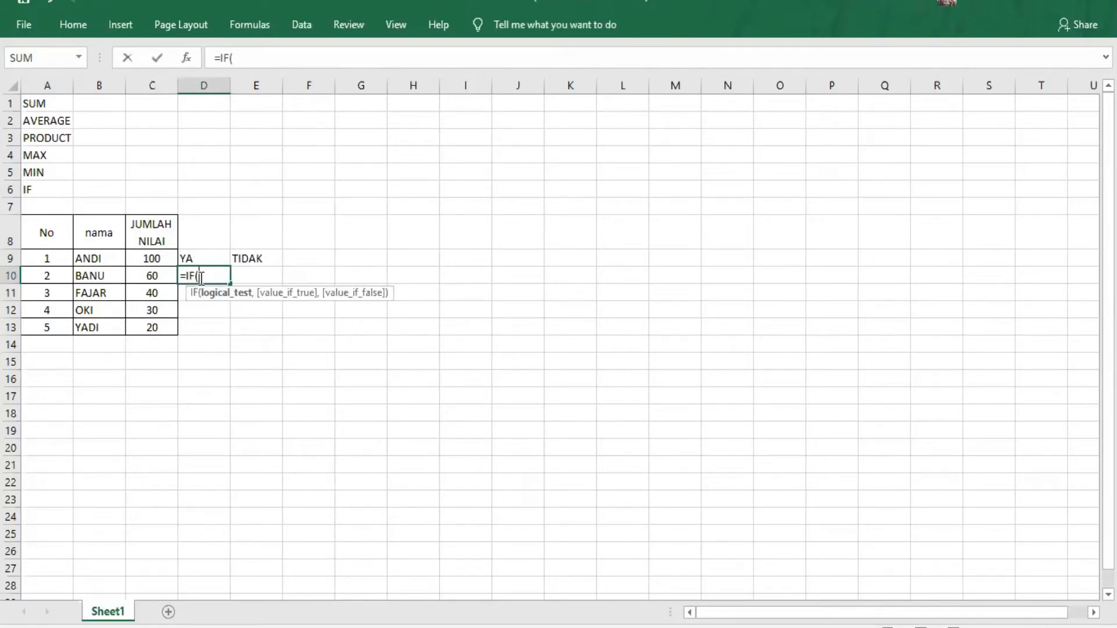
left_click(149, 277)
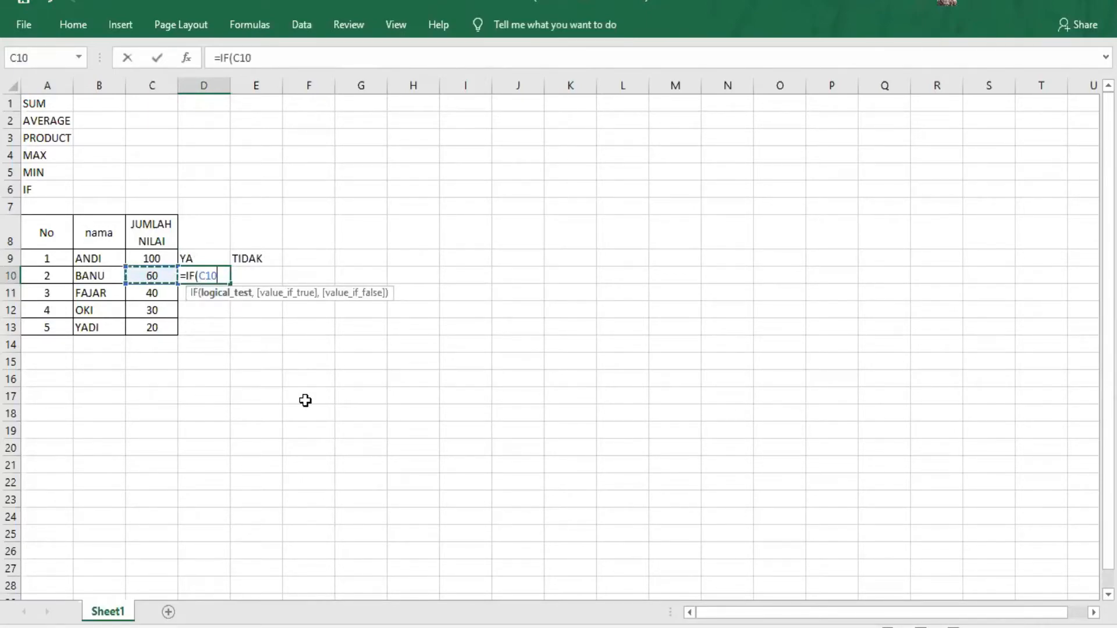
type("=80")
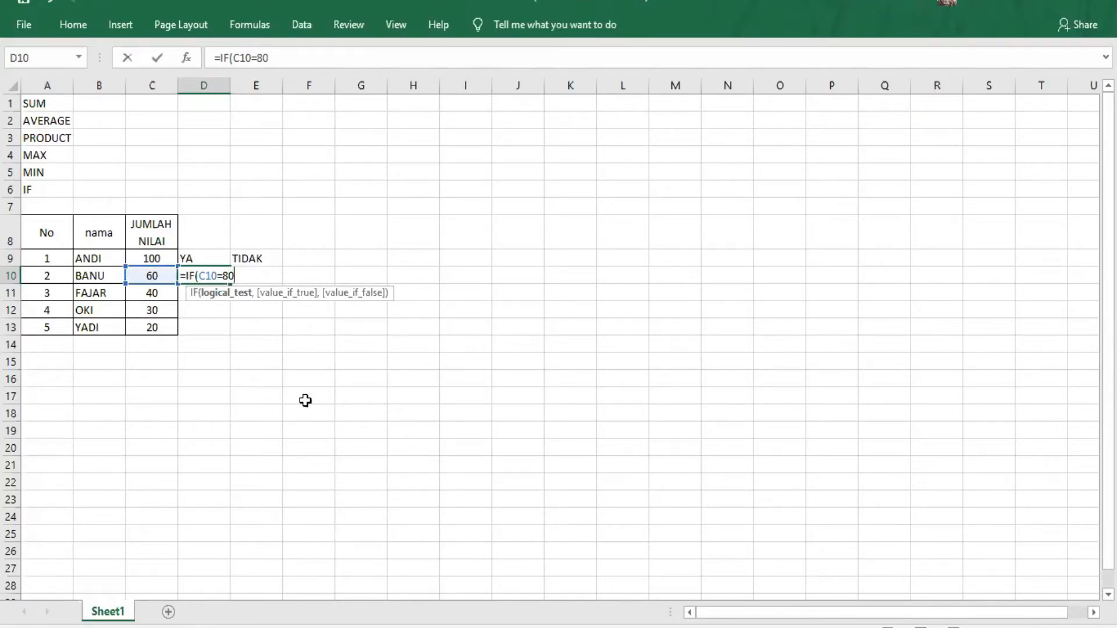
type(",\"YA")
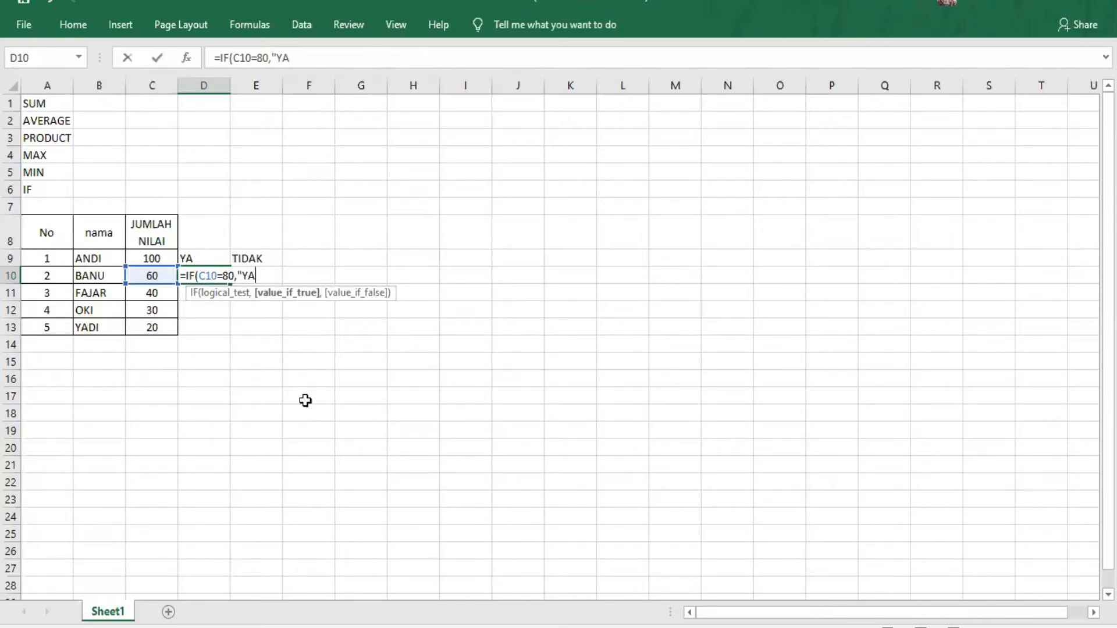
type("\",\"TI")
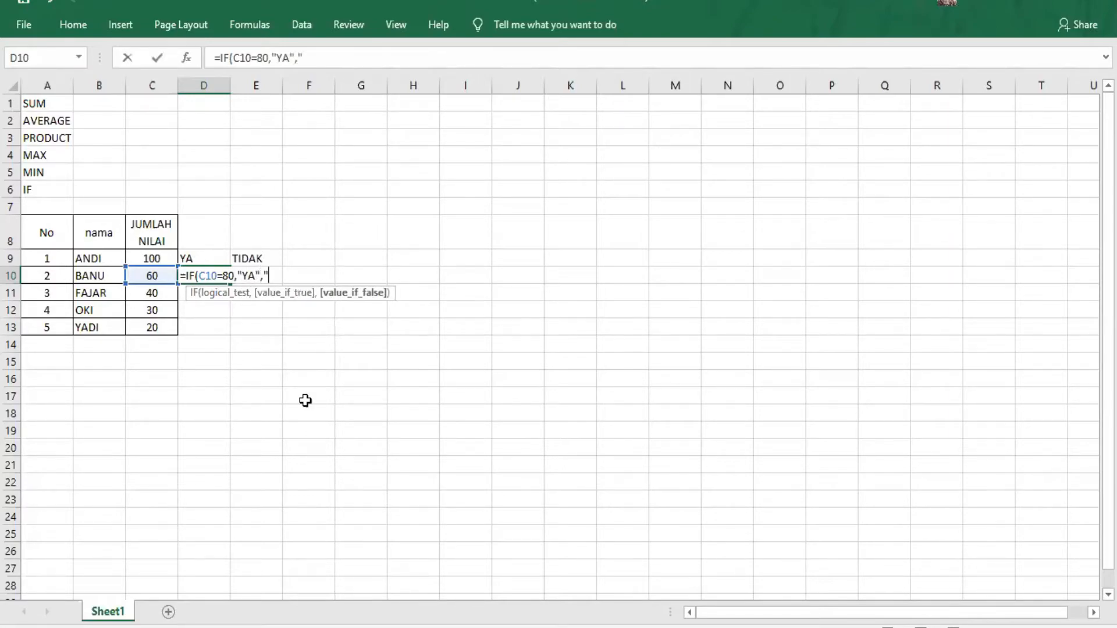
type("DAK\")")
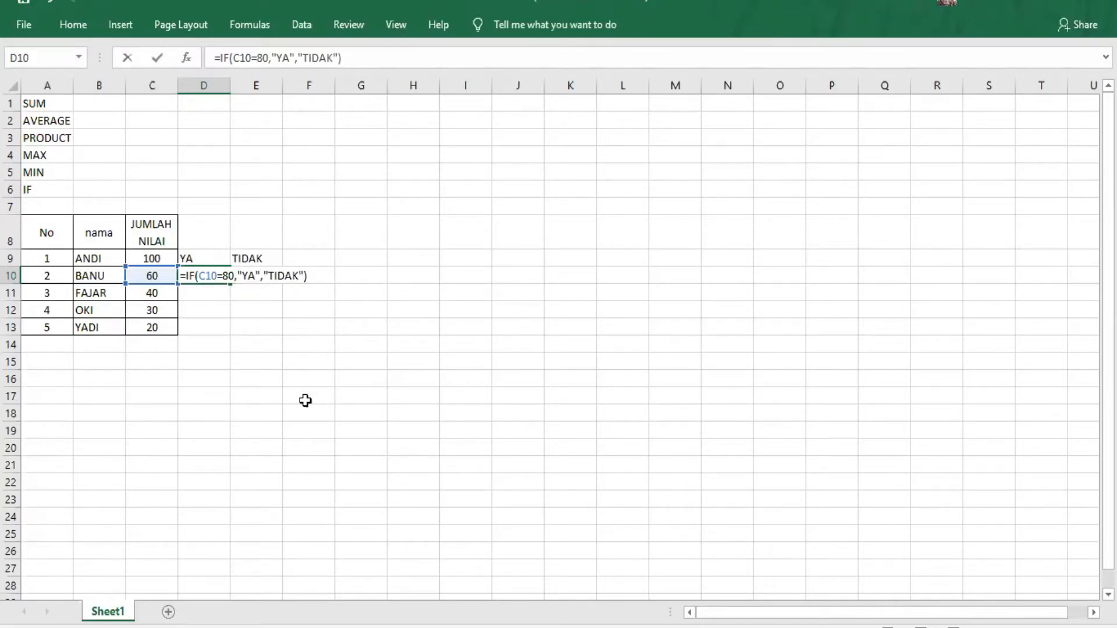
key("Return")
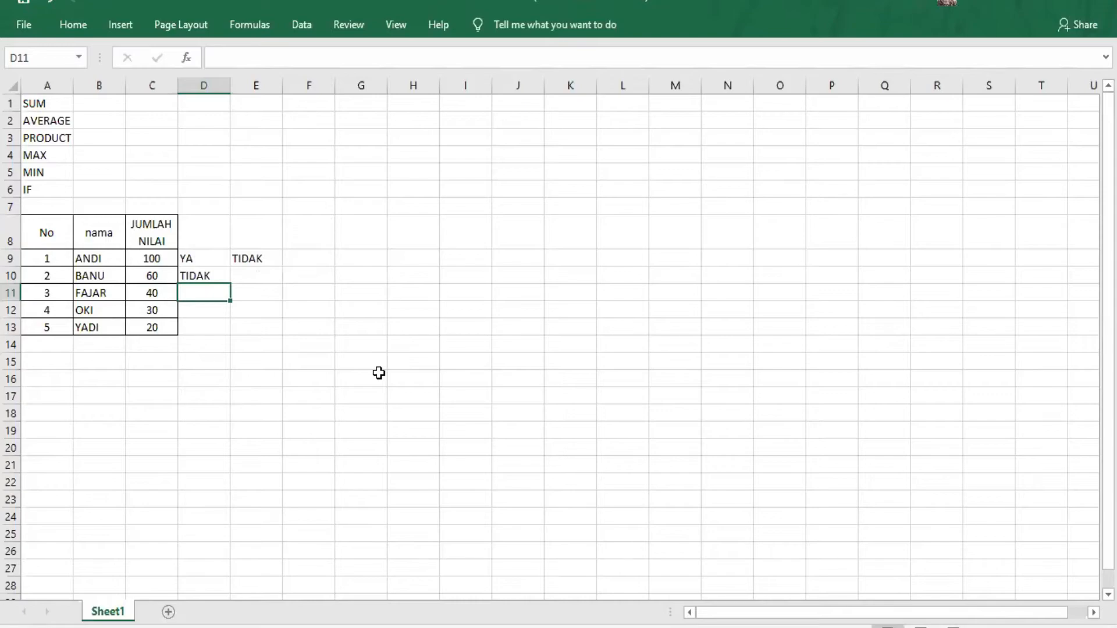
Clear the IF formulas from cells E9, D9 and D10.
left_click(245, 263)
key("Delete")
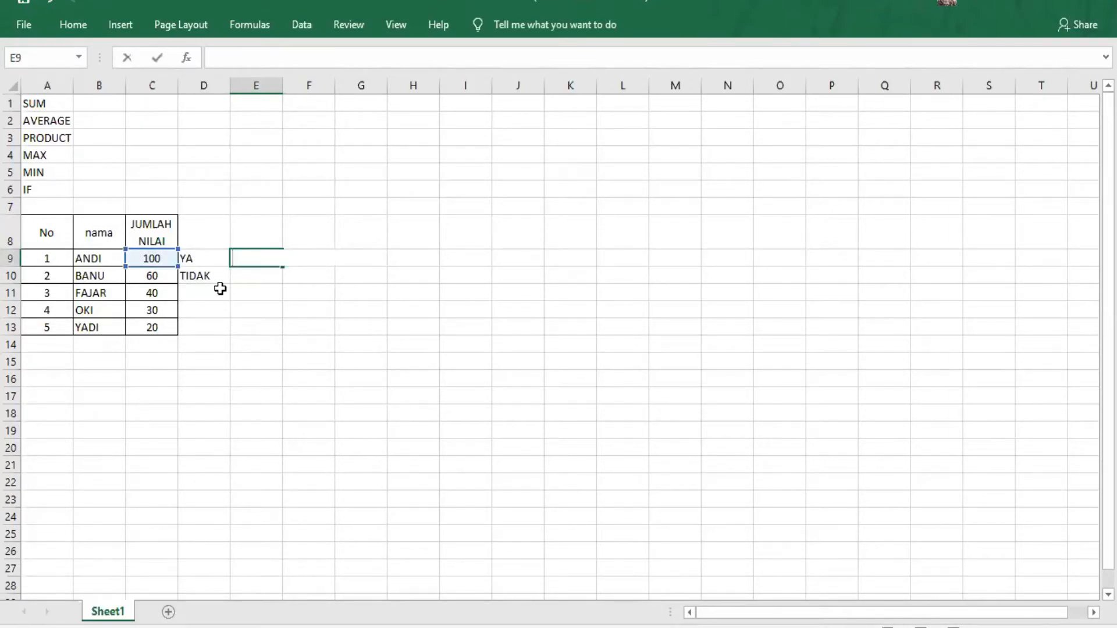
left_click(196, 260)
key("Delete")
left_click(201, 278)
key("Delete")
Start a SUM formula in cell D9 with C9 as its first reference.
left_click(204, 258)
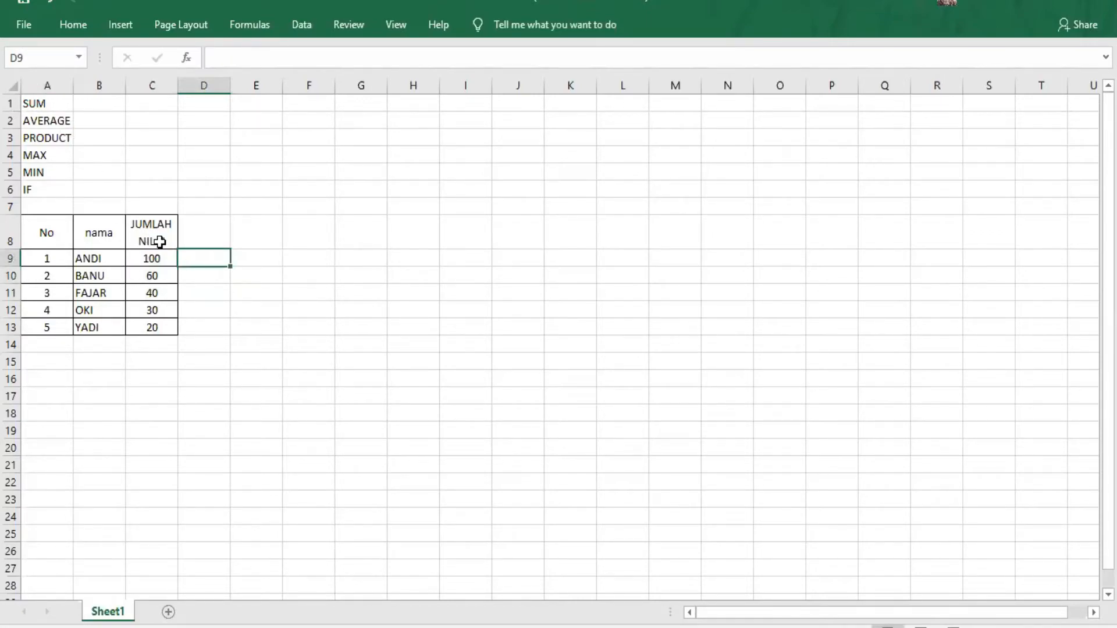
type("=")
type("SU8")
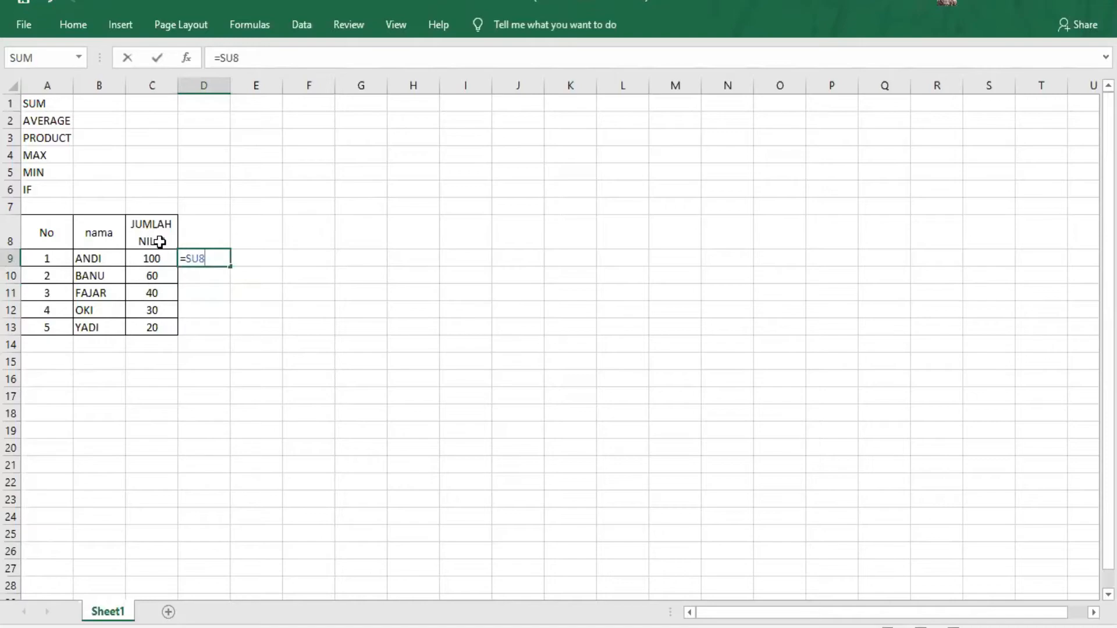
key("BackSpace")
type("M(")
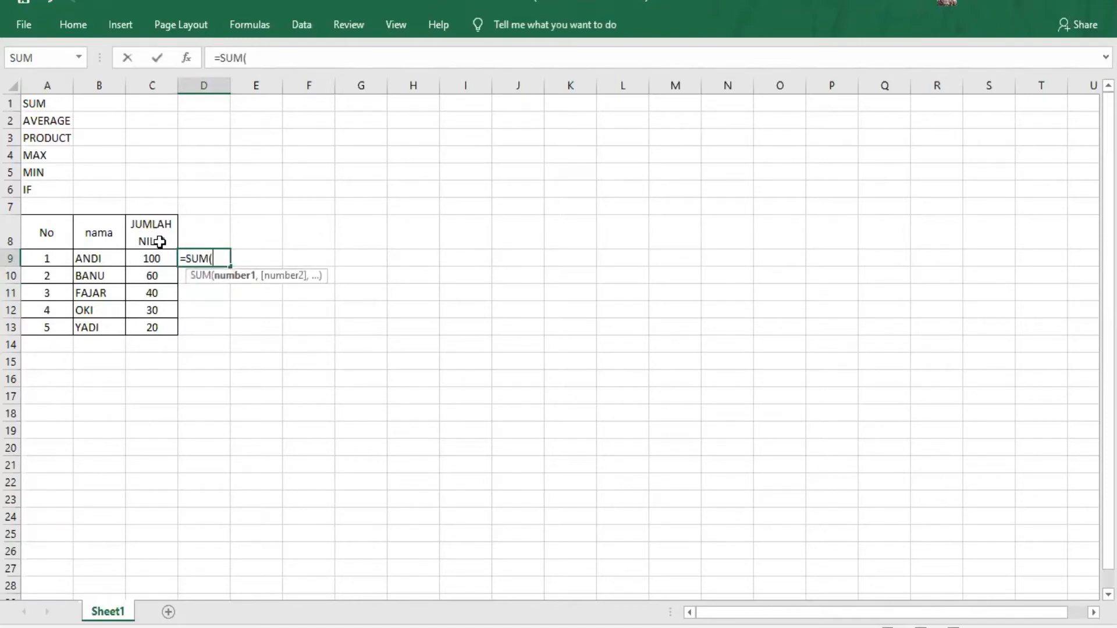
left_click(153, 258)
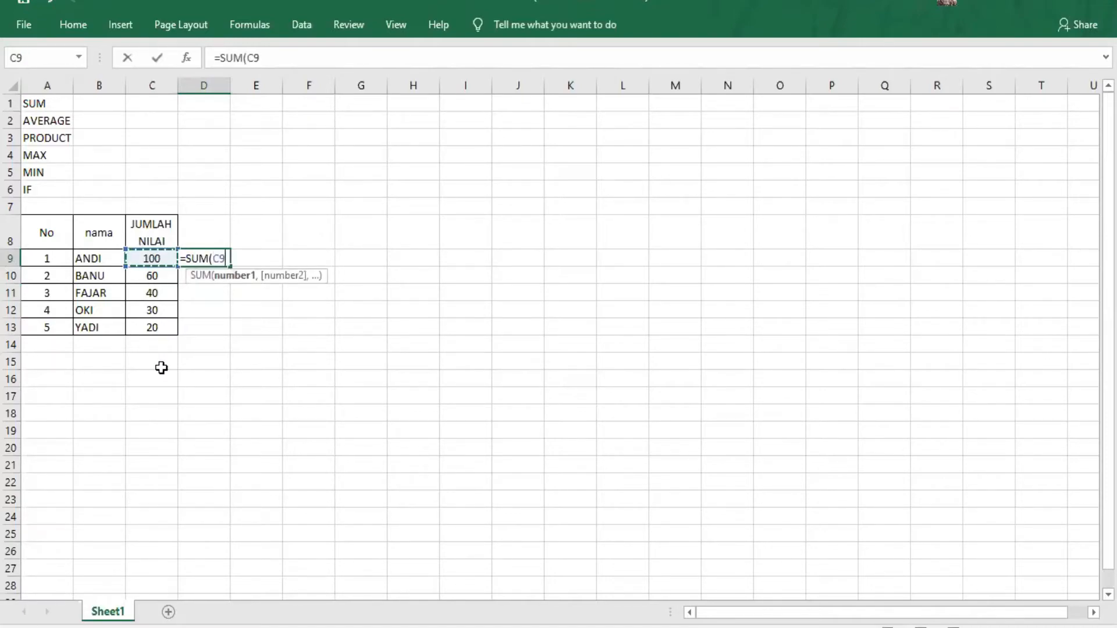
left_click(155, 313)
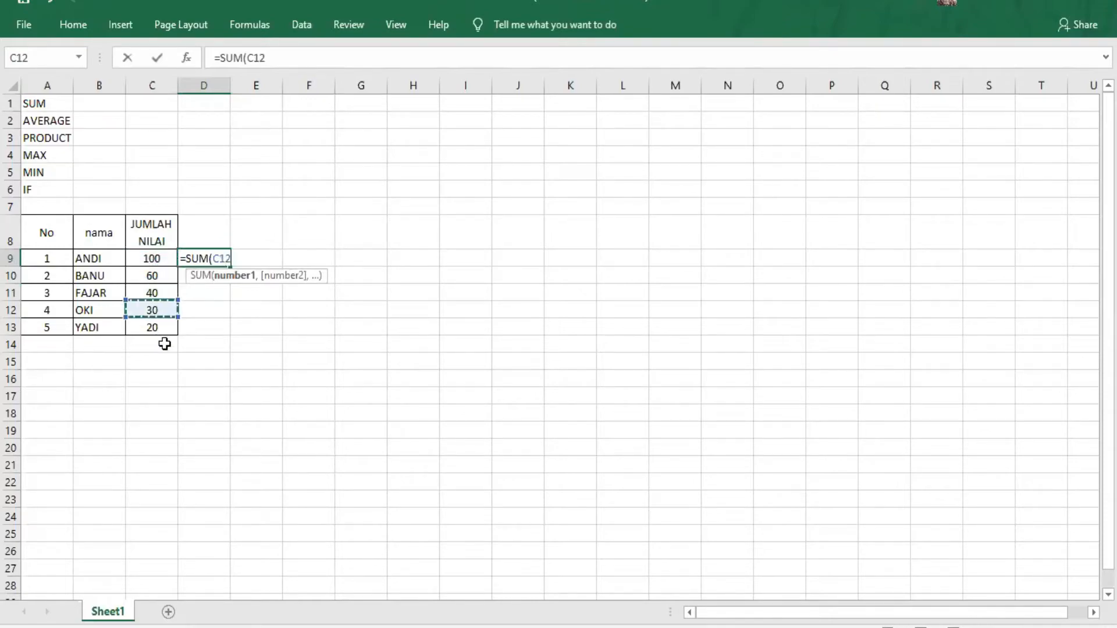
left_click(160, 260)
type(":")
left_click(160, 260)
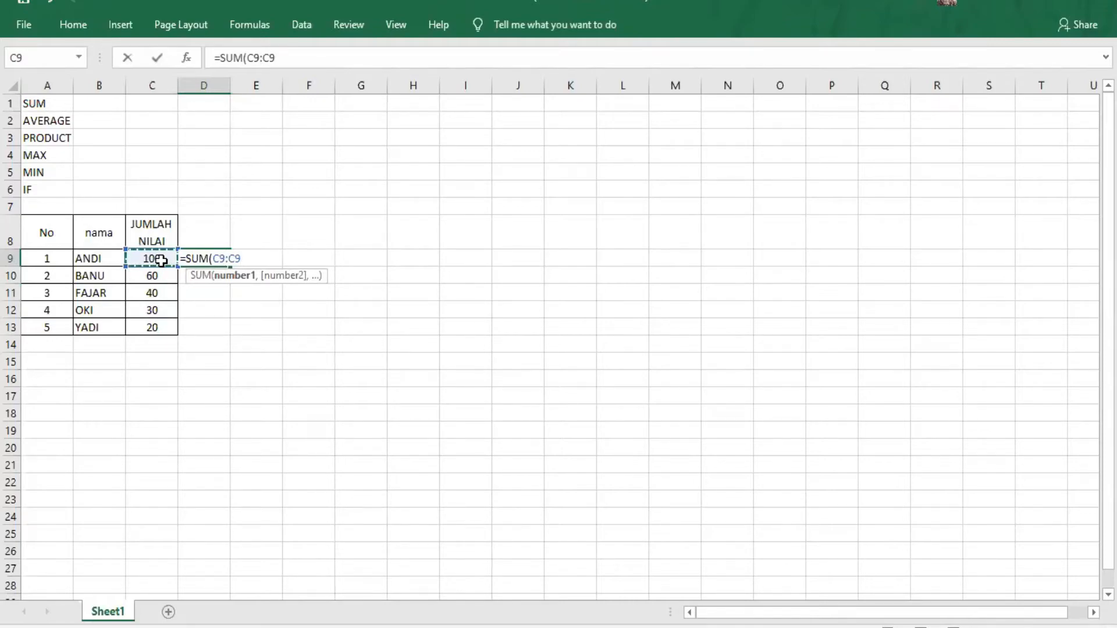
key("BackSpace")
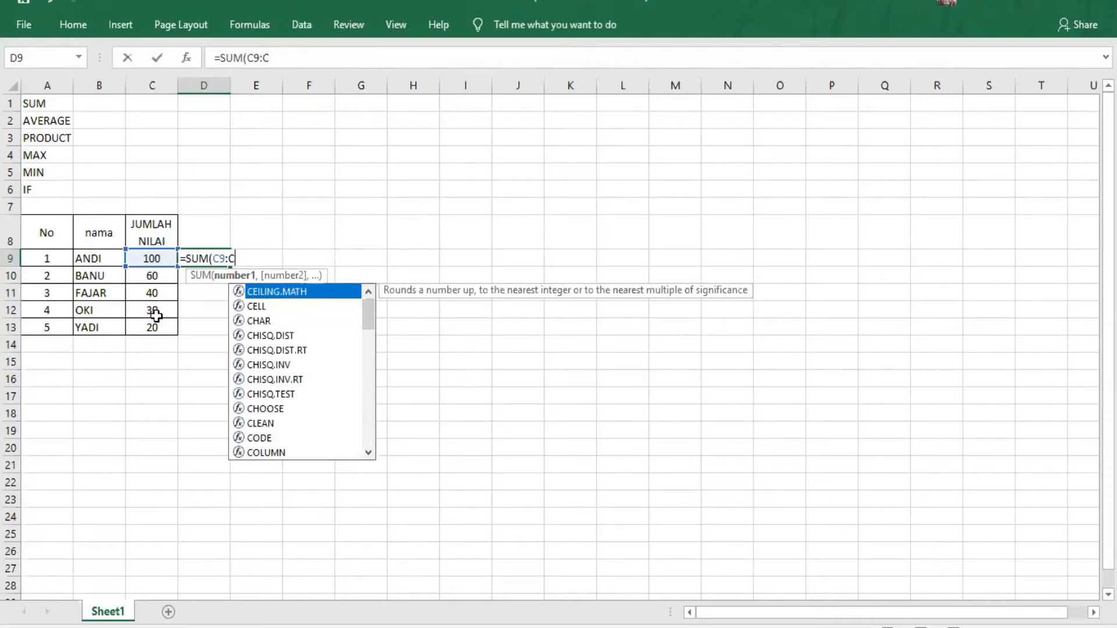
key("Return")
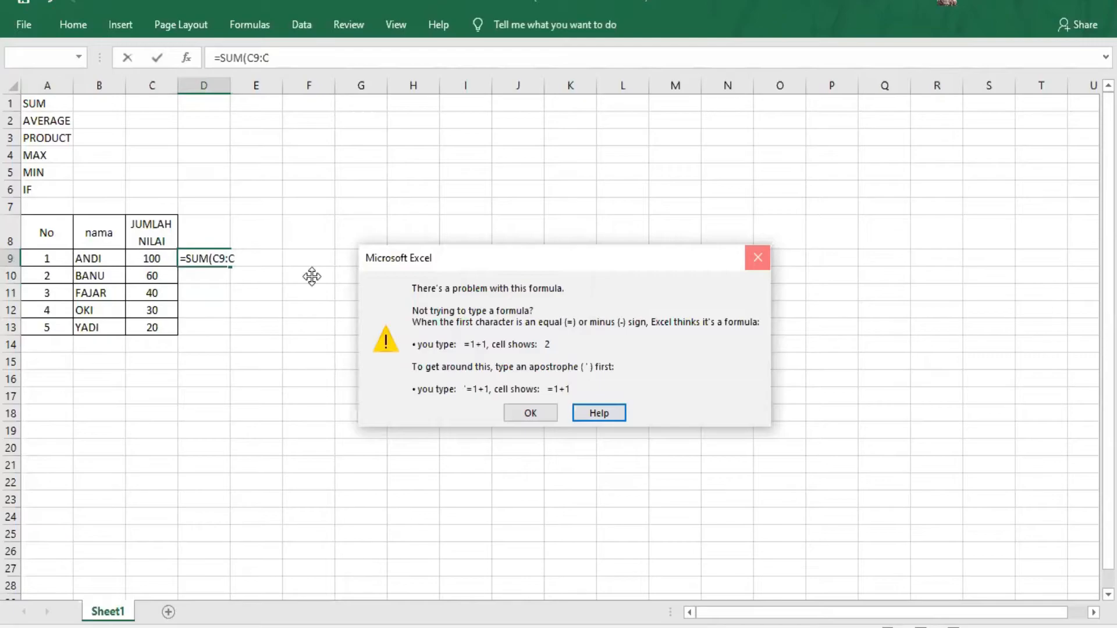
key("Escape")
key("BackSpace")
key("BackSpace")
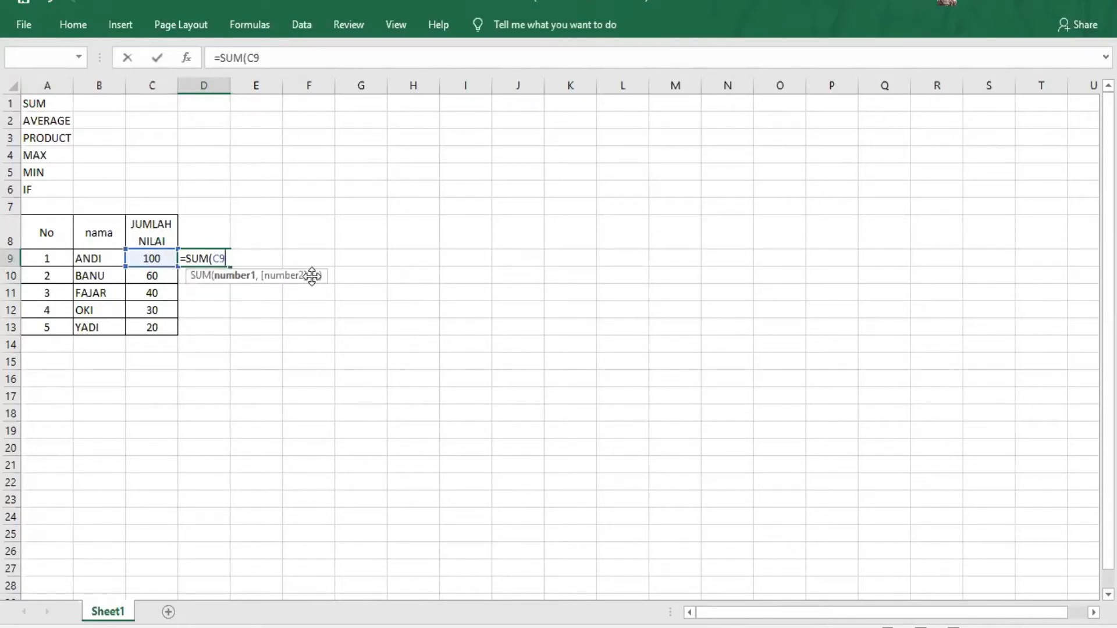
Complete the formula in cell D9 as =SUM(C9:C10) and check the two scores it adds.
type(":")
left_click(159, 278)
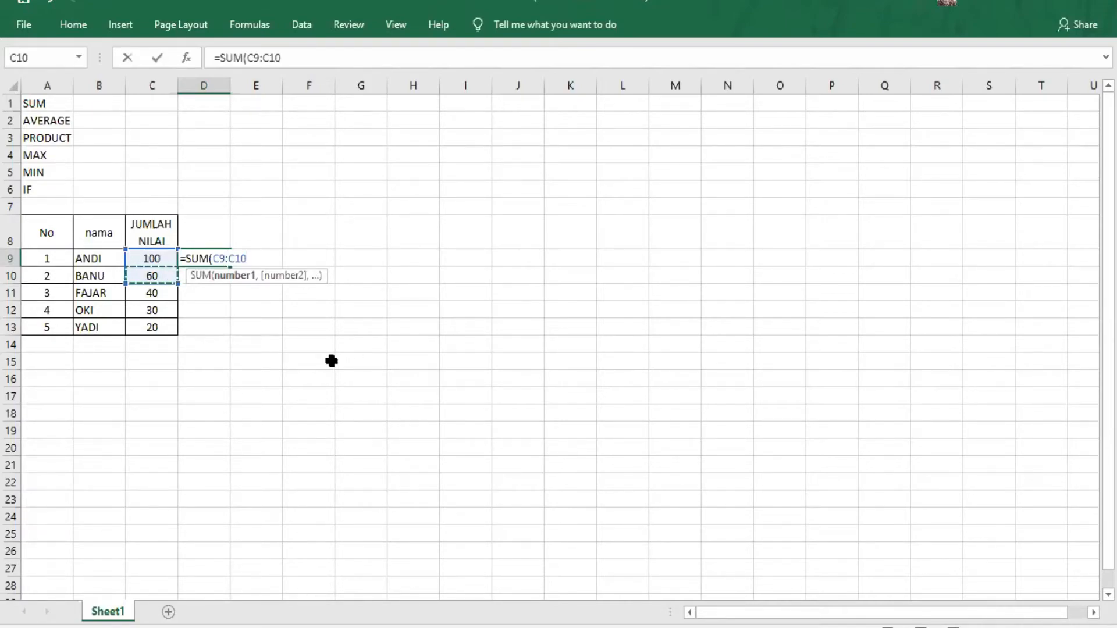
type(")")
key("Return")
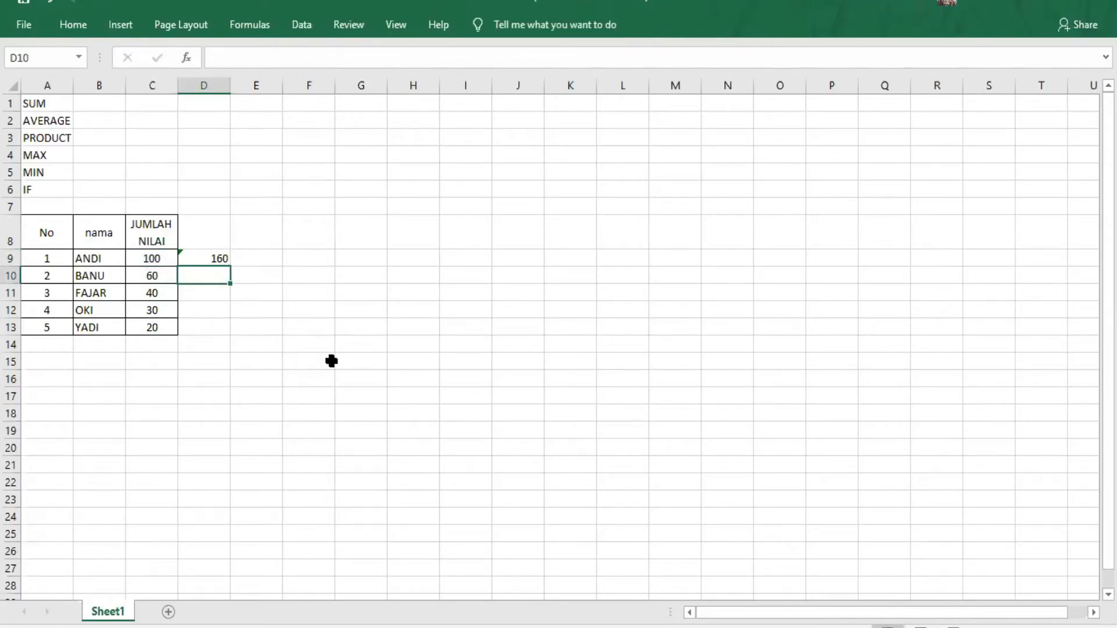
left_click(166, 256)
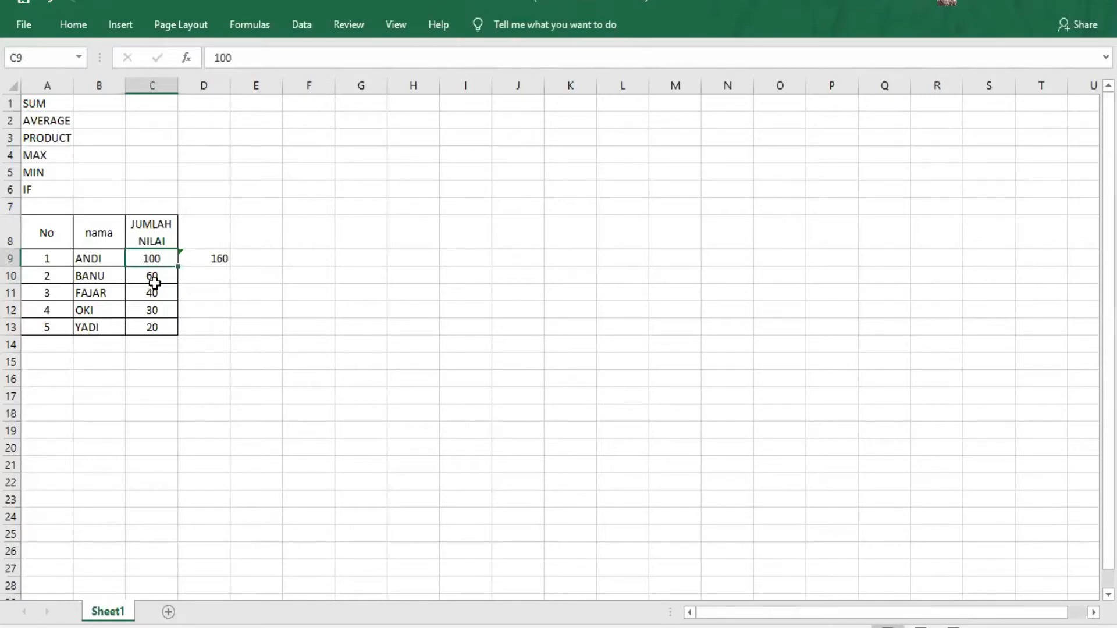
left_click(155, 283)
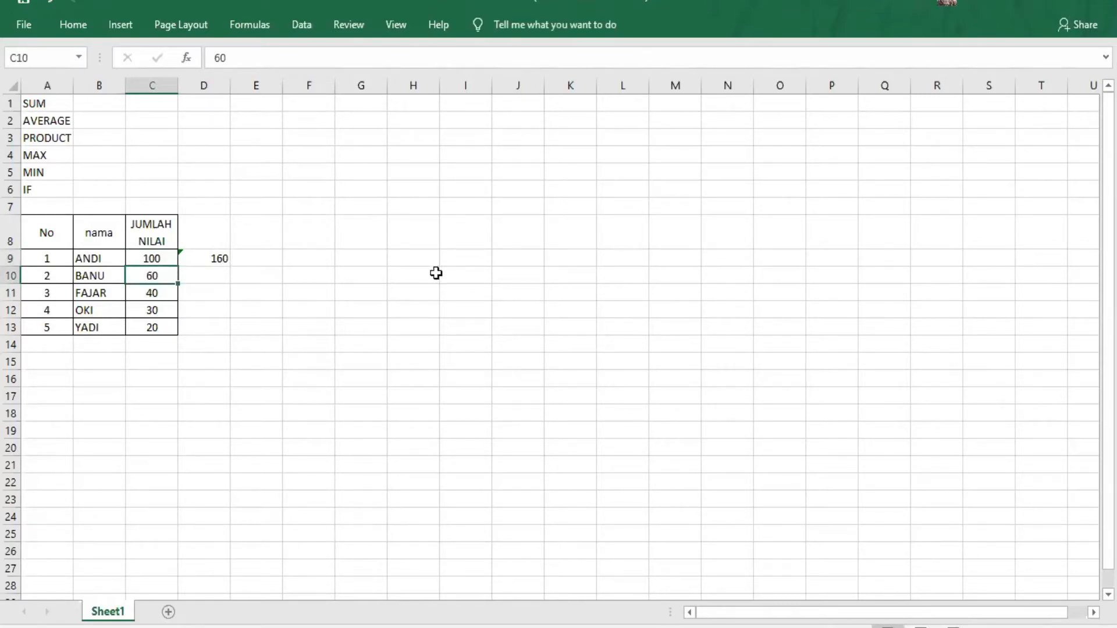
left_click(212, 262)
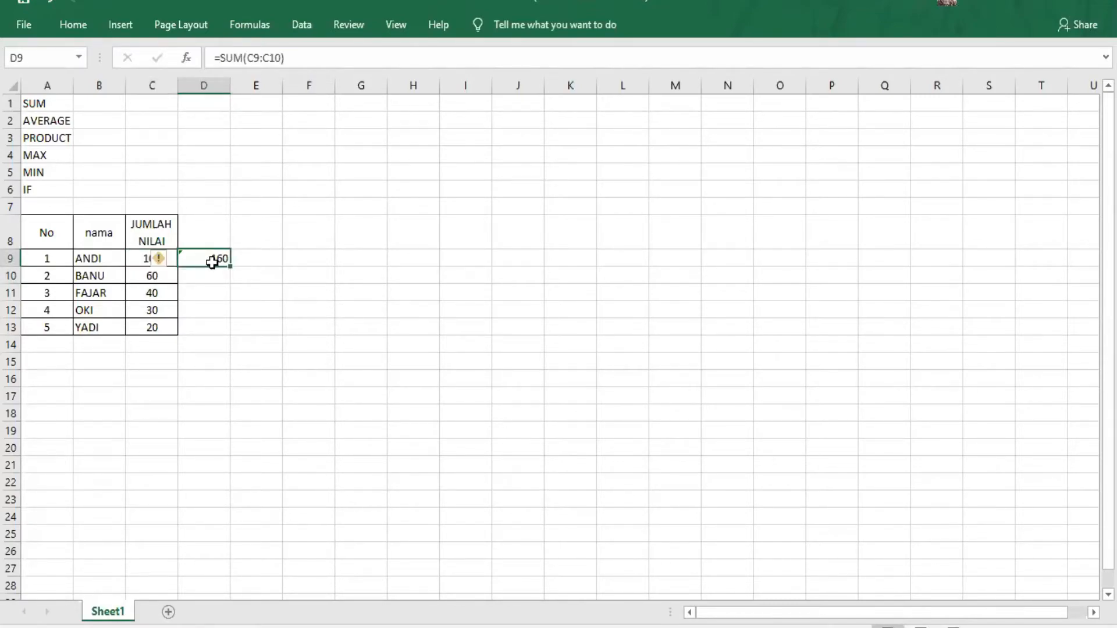
left_click(233, 313)
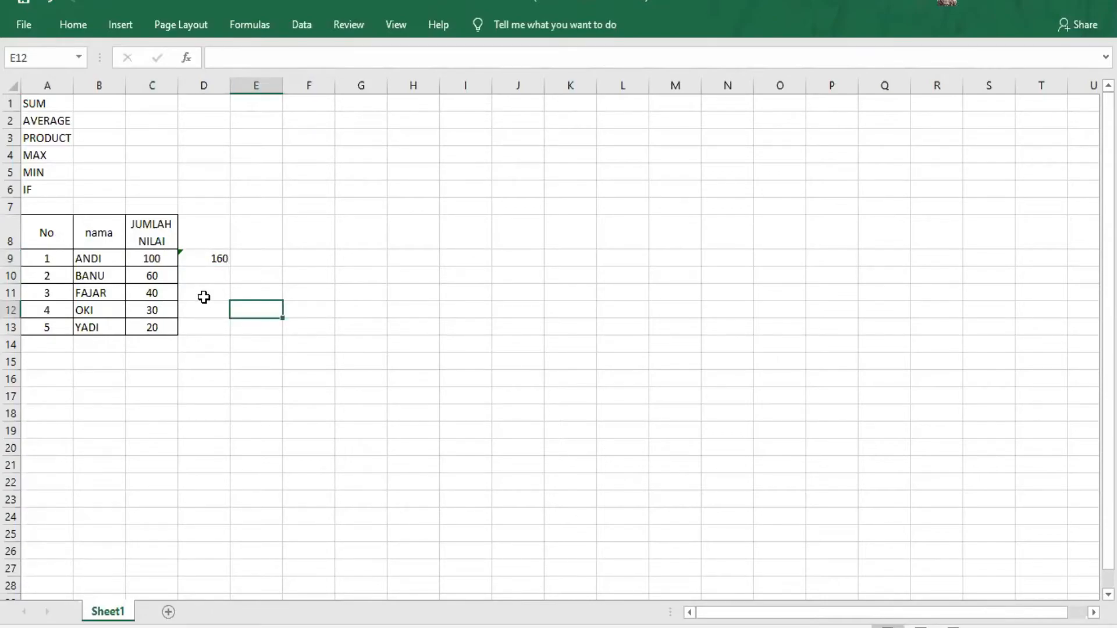
Enter the formula =SUM(C11:C12) in cell D11 to add the third and fourth scores.
left_click(191, 293)
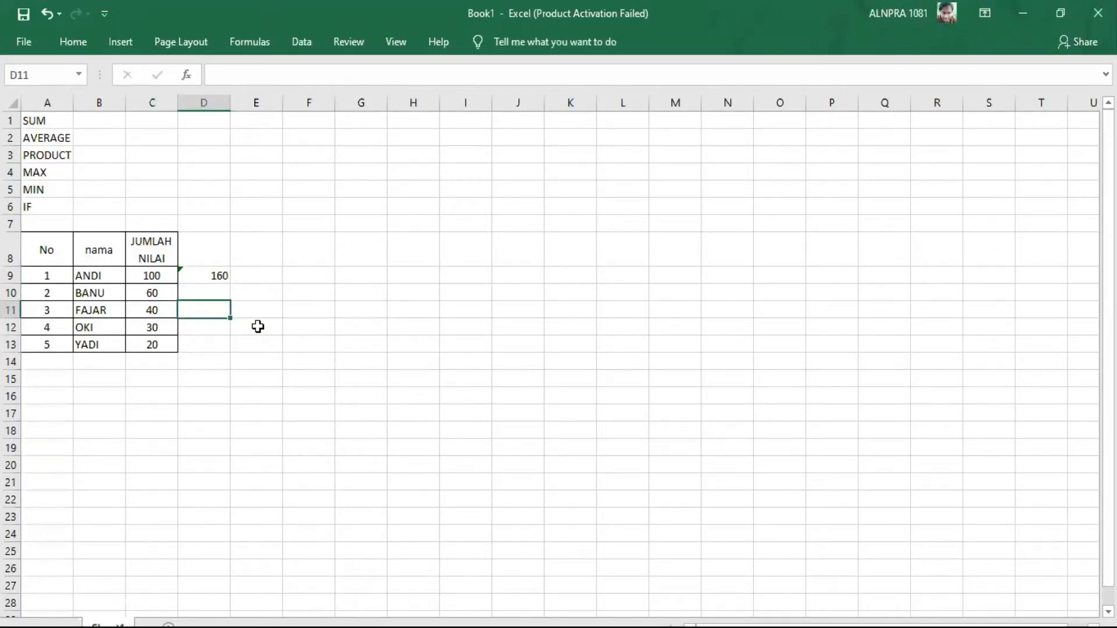
type("=SUM")
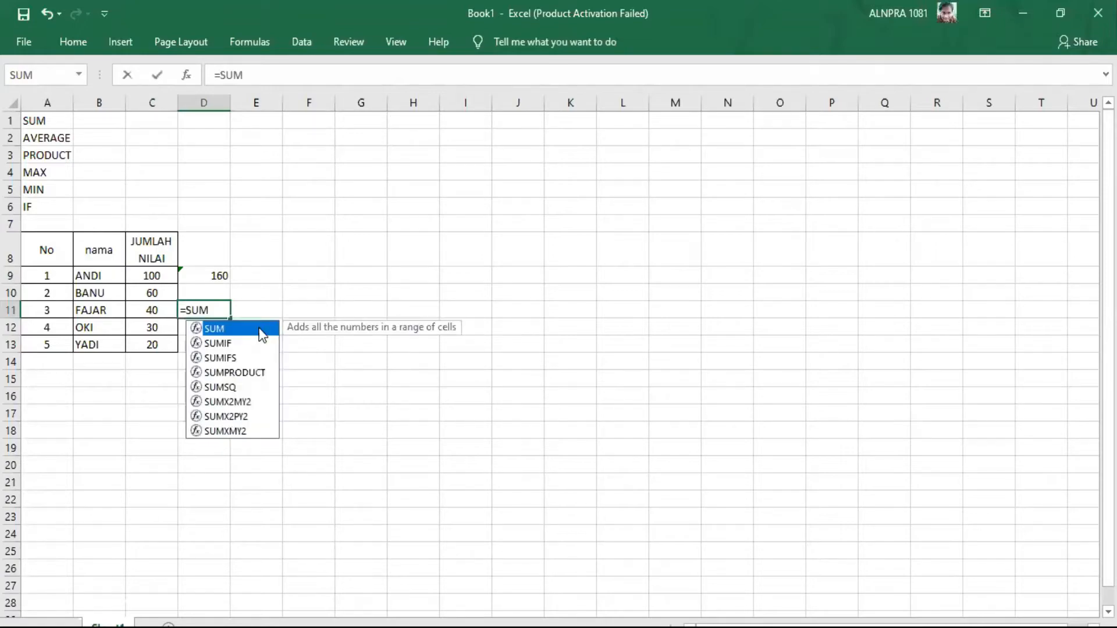
double_click(261, 334)
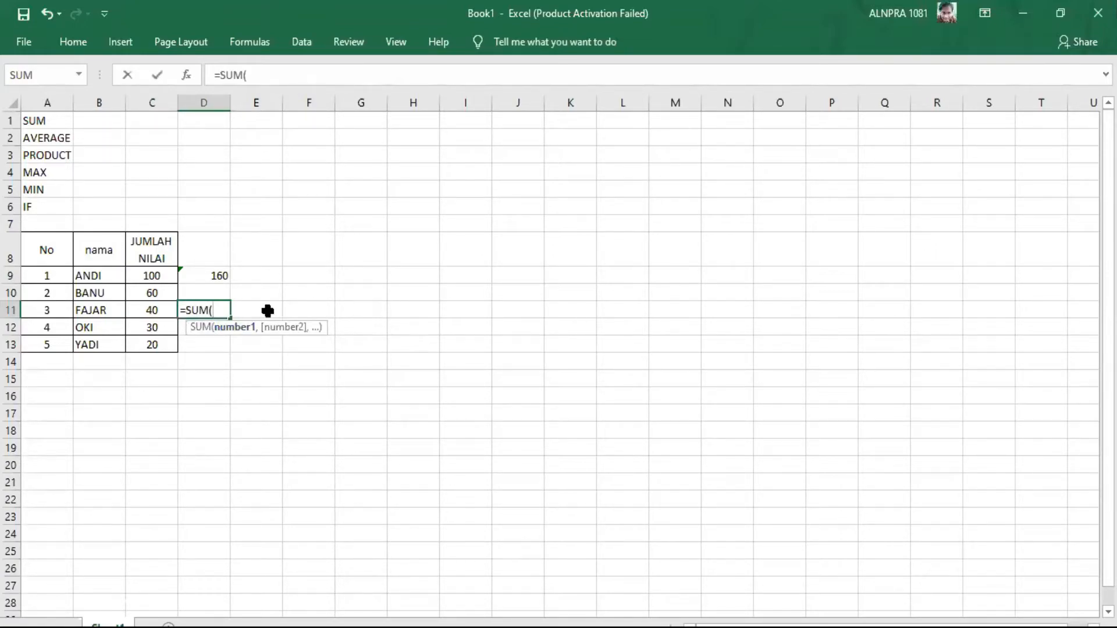
left_click(157, 308)
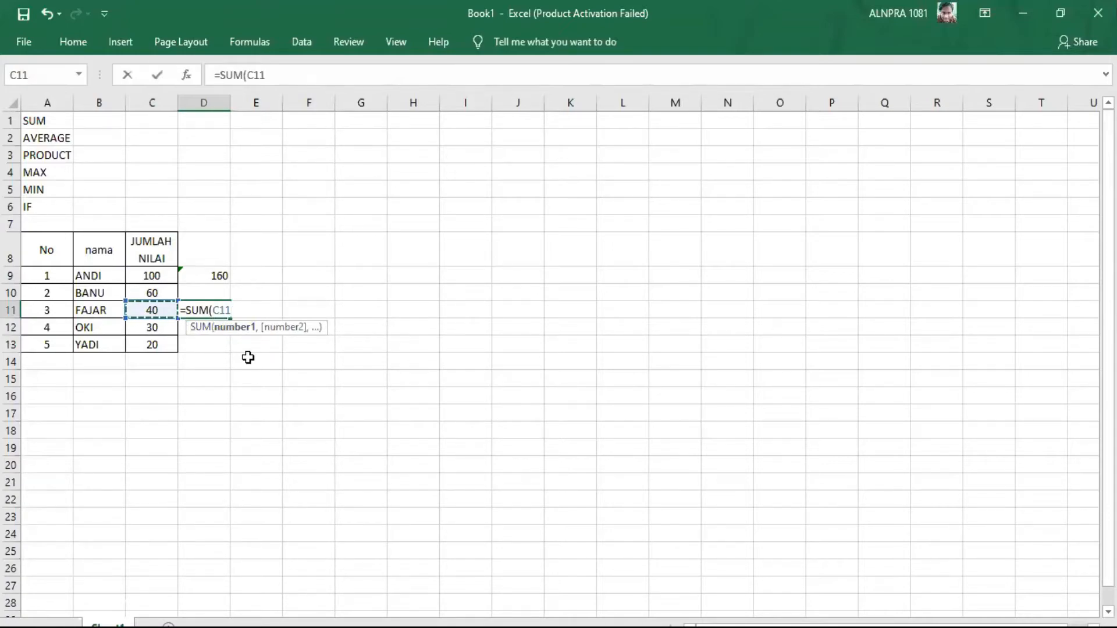
type(":")
left_click(165, 330)
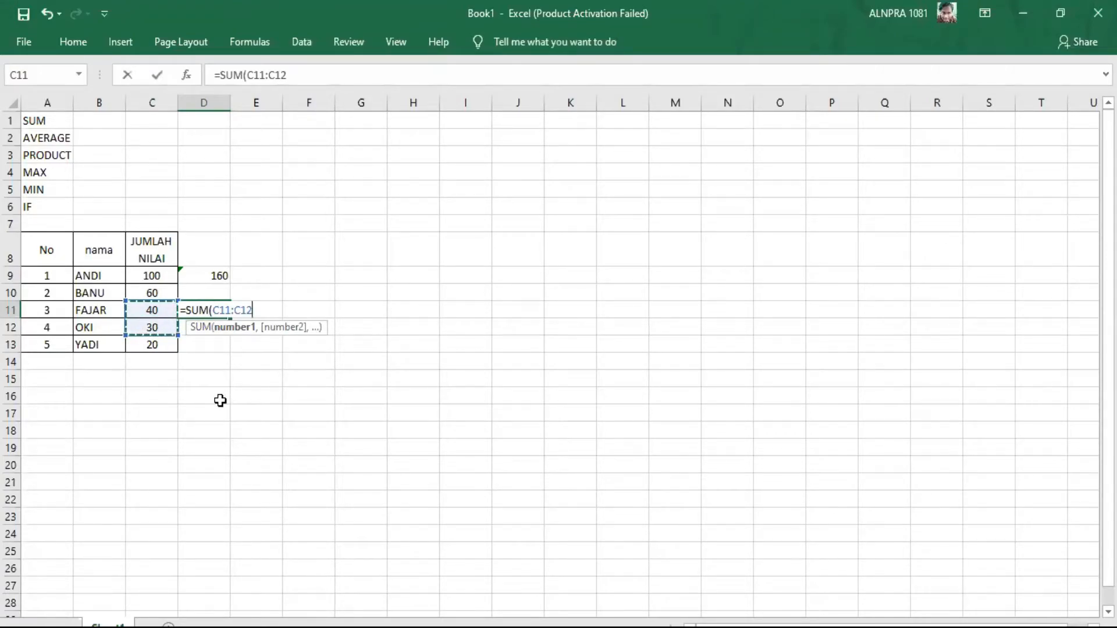
type(")")
key("Return")
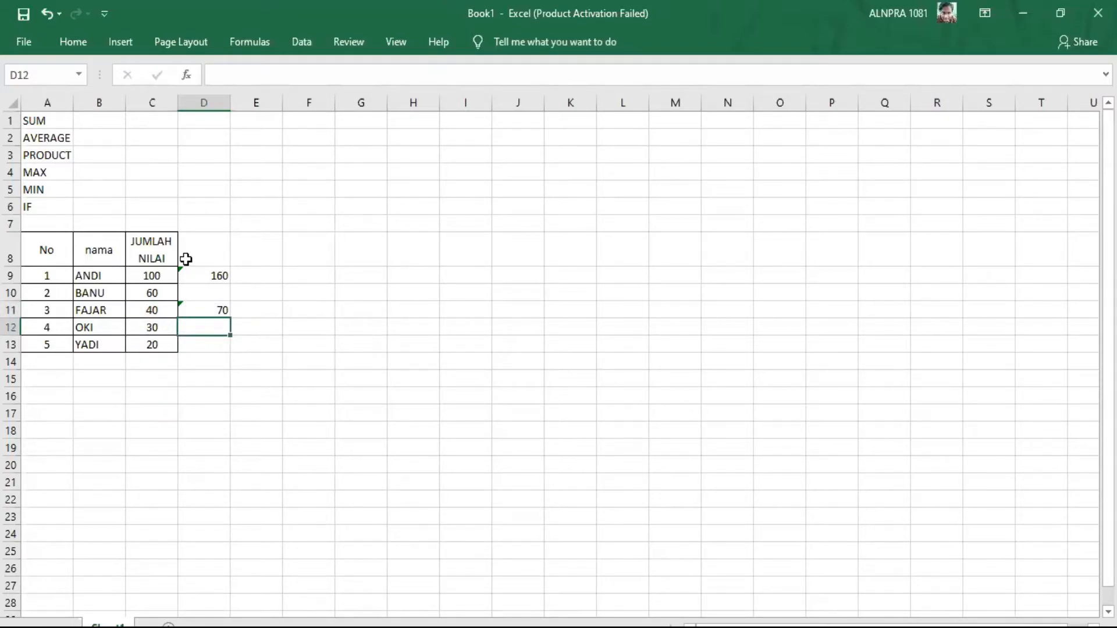
Enter the formula =SUM(C12:C13) in cell D12 to add the last two scores.
left_click(200, 344)
left_click(197, 325)
type("=SUM(")
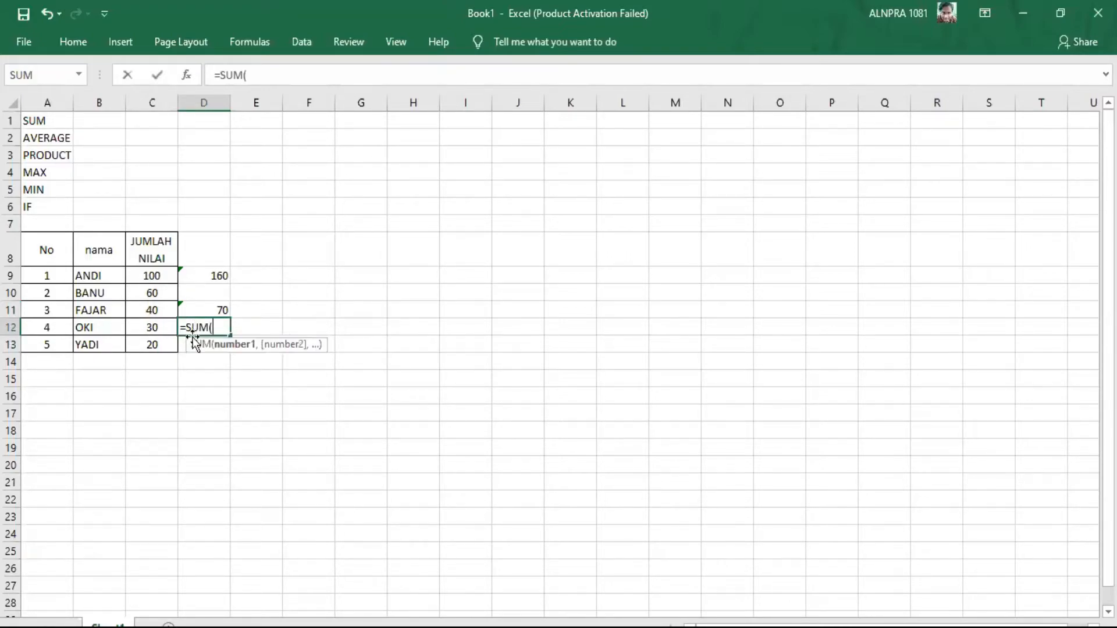
left_click(157, 330)
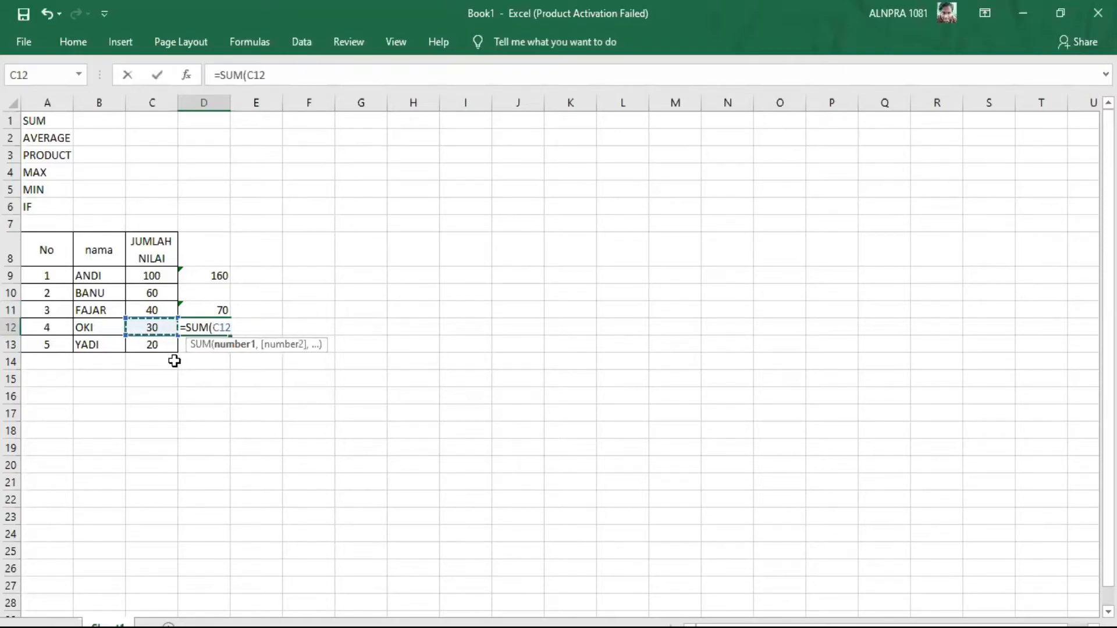
left_click(154, 346)
left_click(154, 328)
type(":C12")
left_click(156, 346)
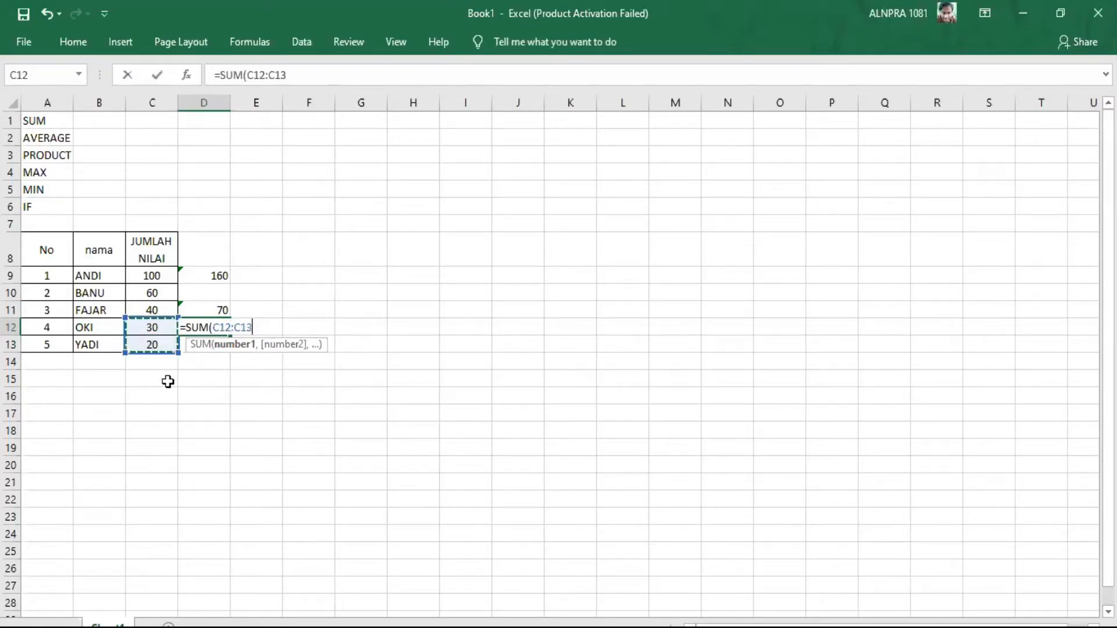
type(")")
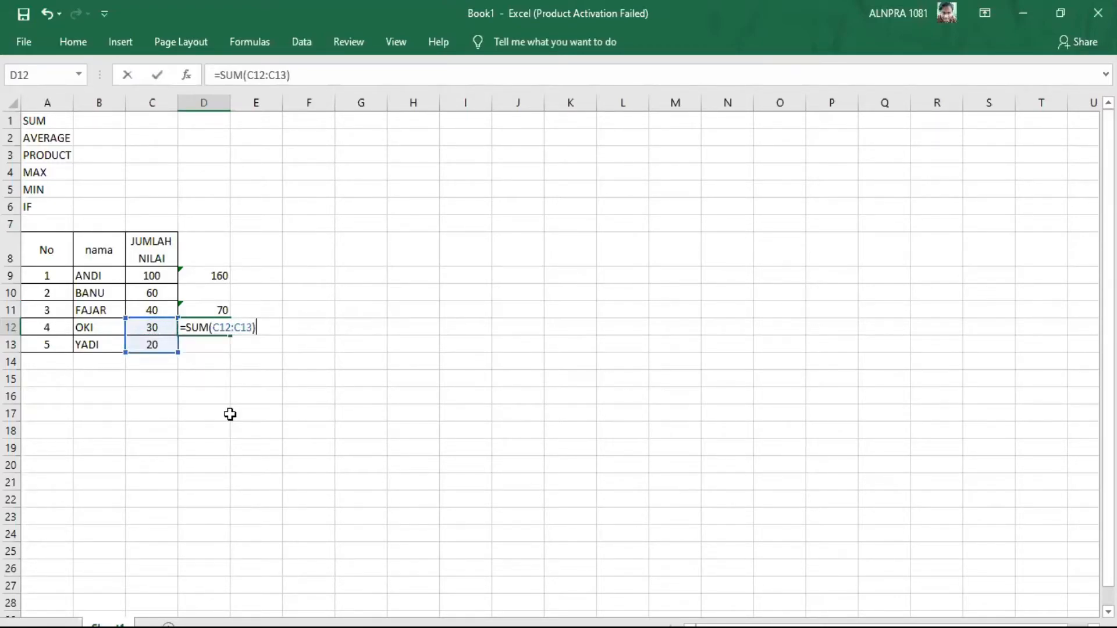
key("Return")
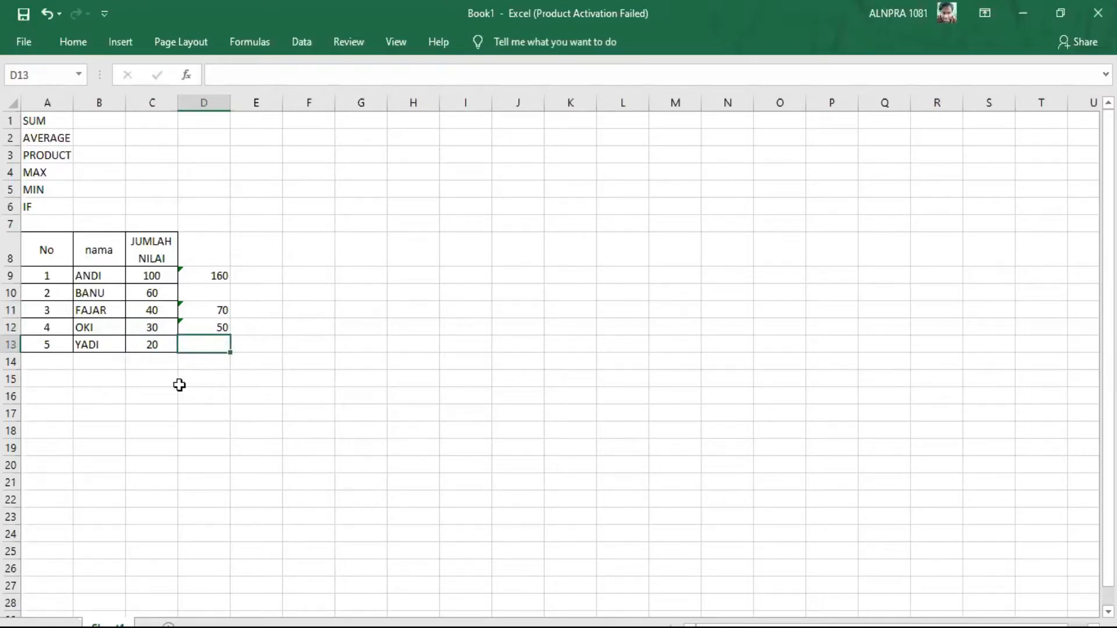
Clear the SUM formulas from cells D12, D11 and D9.
left_click_drag(219, 276, 218, 346)
left_click(217, 331)
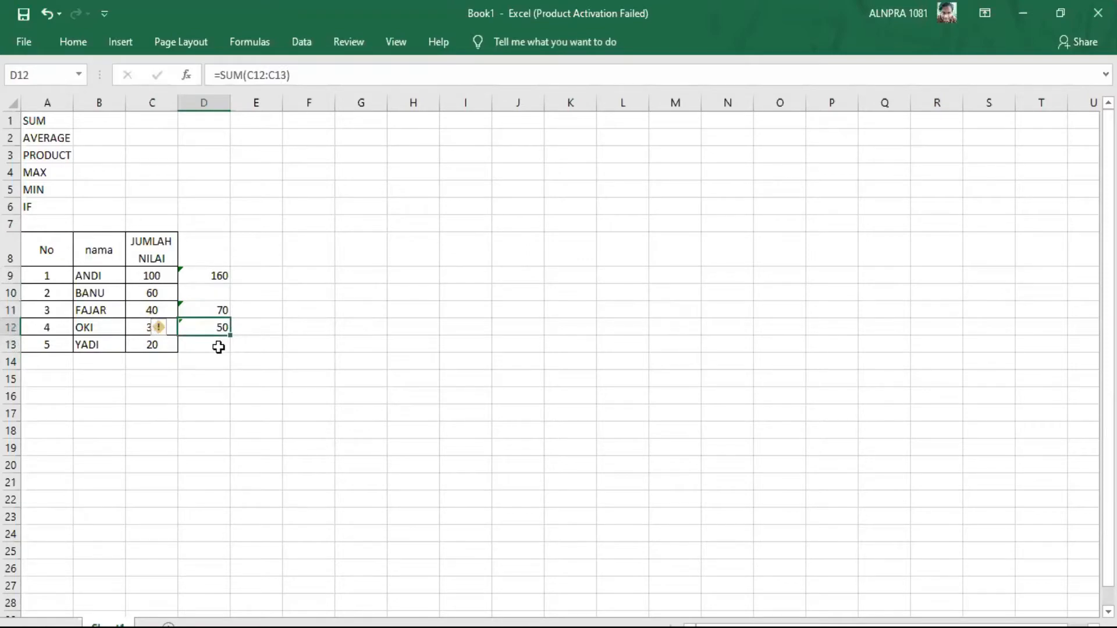
key("Delete")
left_click(201, 308)
key("BackSpace")
left_click(210, 279)
key("BackSpace")
left_click(210, 304)
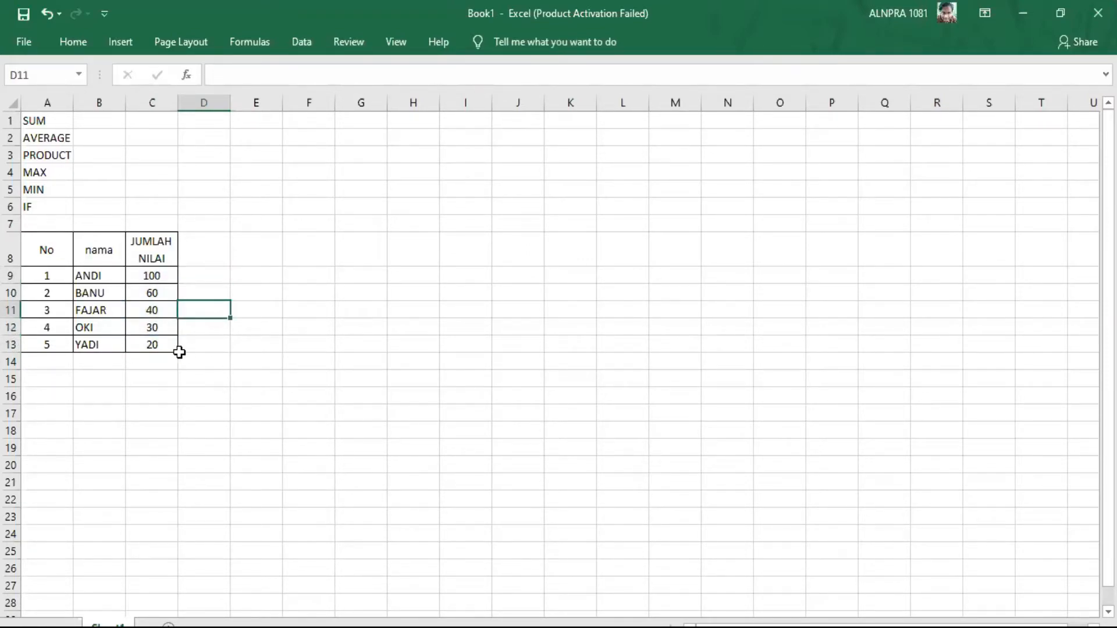
left_click(208, 282)
type("=A")
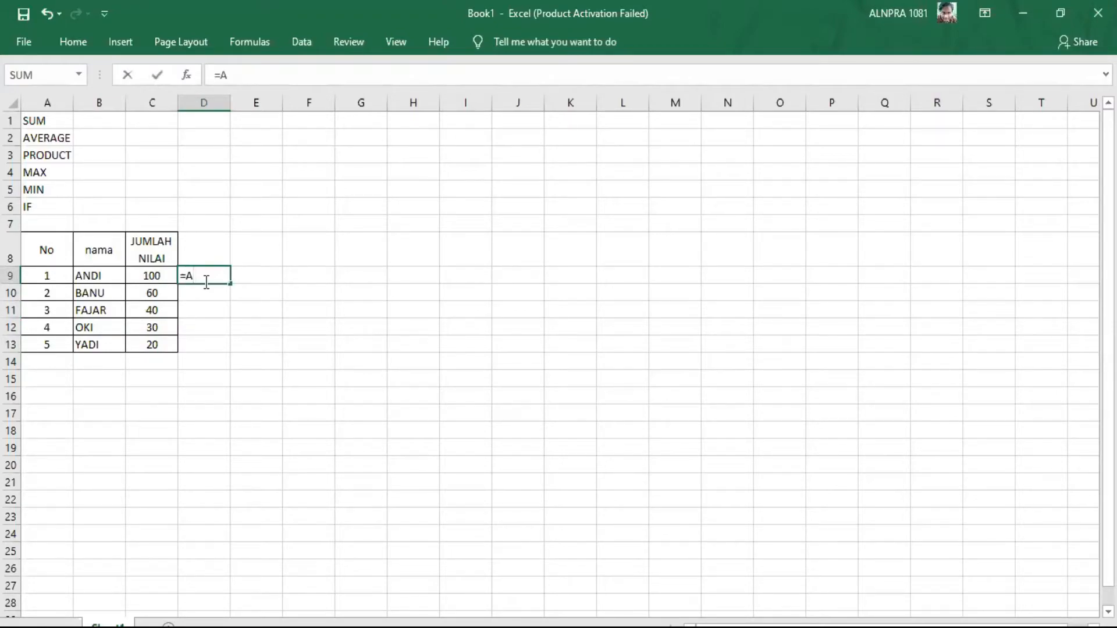
type("VERAGE")
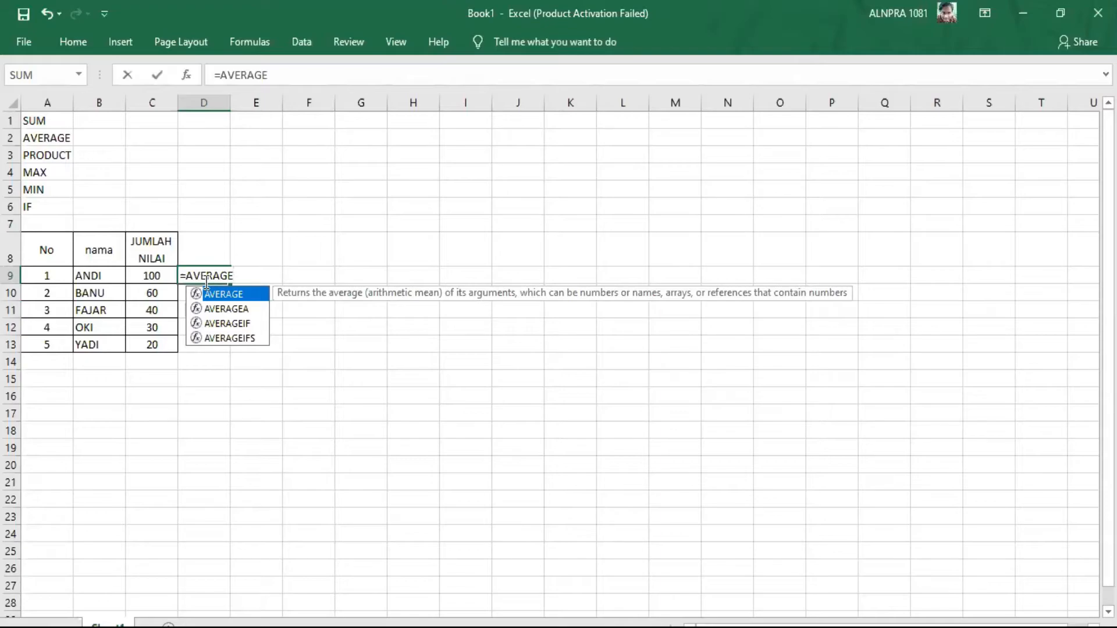
key("BackSpace")
key("BackSpace")
key("BackSpace")
key("BackSpace")
key("BackSpace")
key("BackSpace")
key("BackSpace")
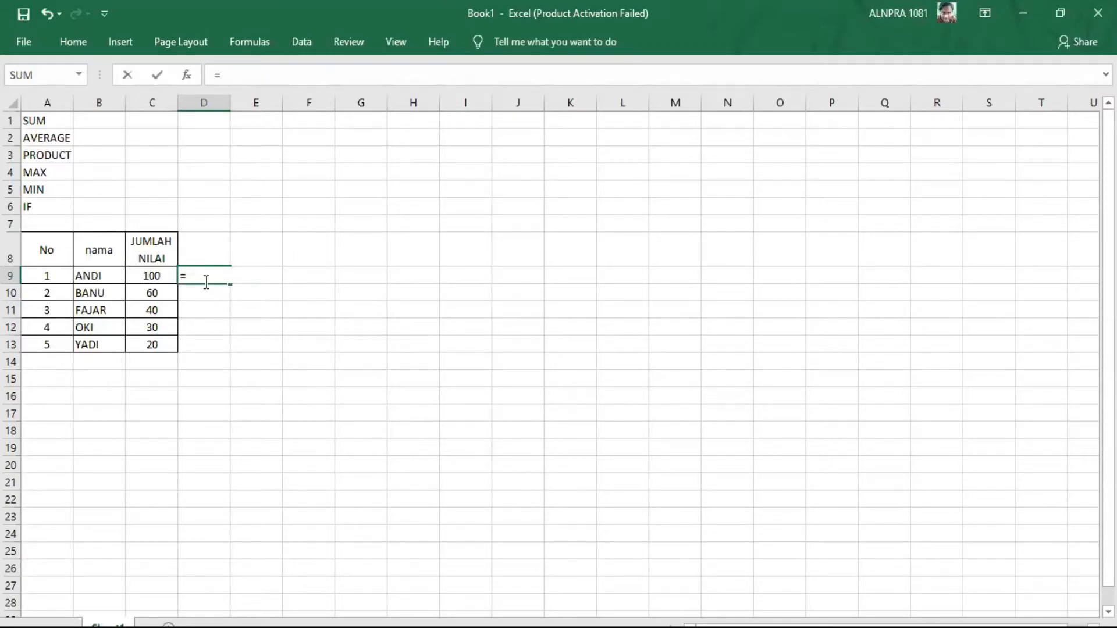
Enter the formula =AVERAGE(C9:C13) in cell D9 to average all five scores.
type("AVERAGE(")
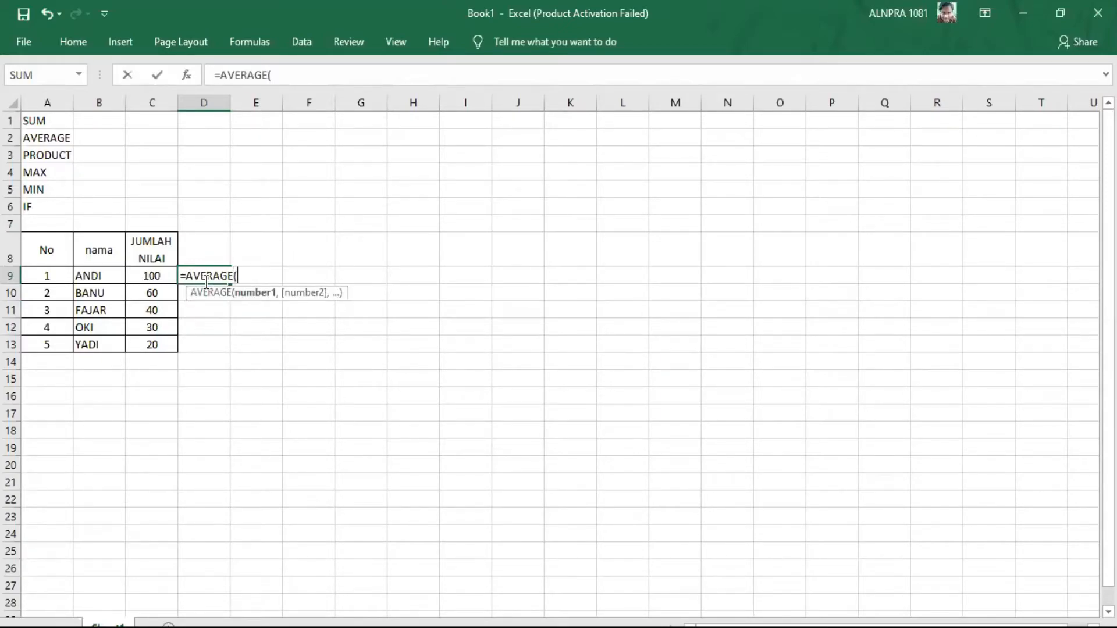
left_click(151, 275)
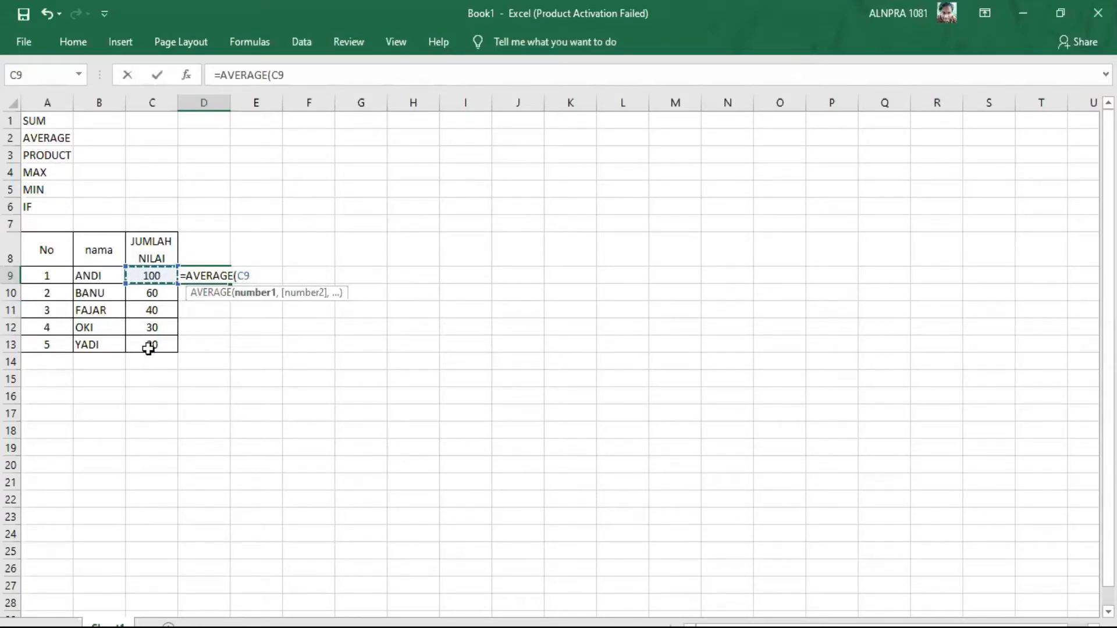
type(":")
left_click(150, 347)
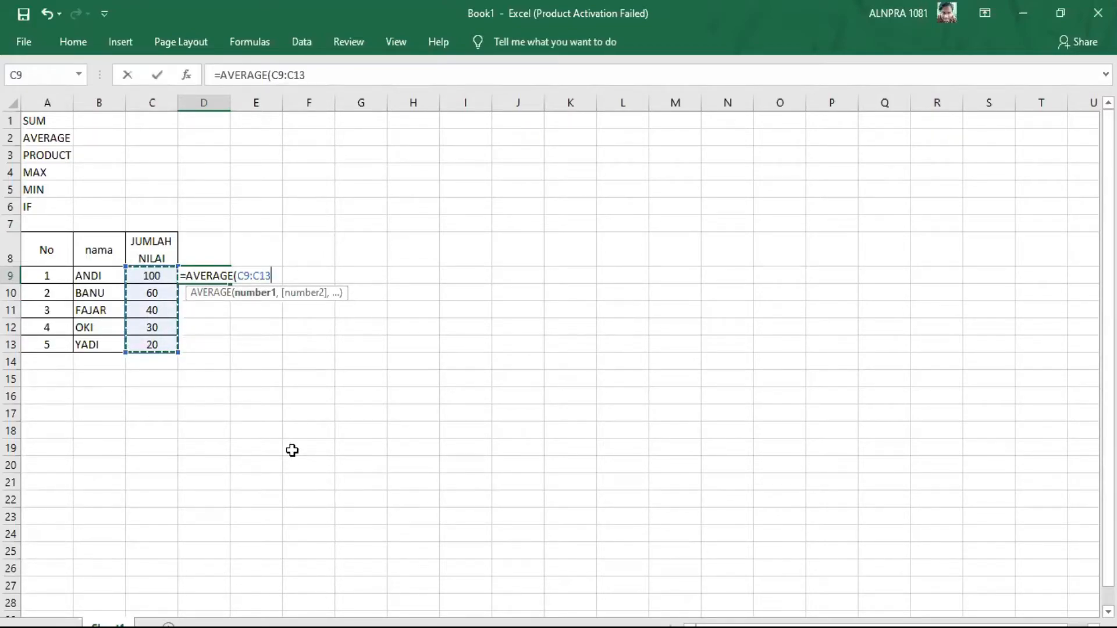
type(")")
key("Return")
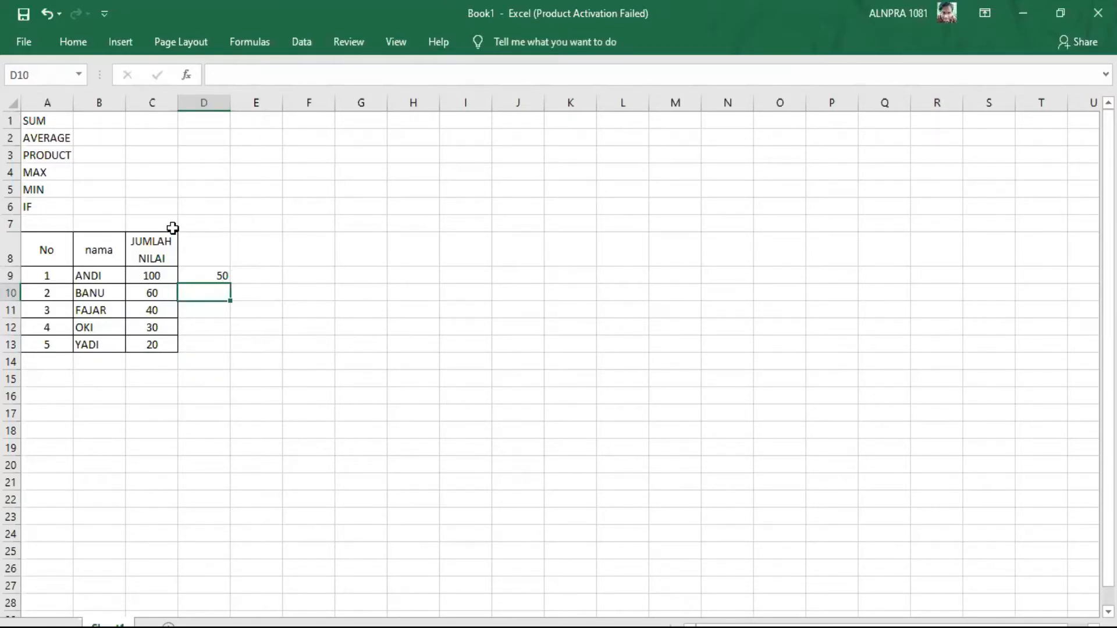
Review the five scores in C9:C13 and the AVERAGE formula in cell D9.
left_click(155, 277)
left_click(157, 295)
left_click(160, 273)
left_click(155, 310)
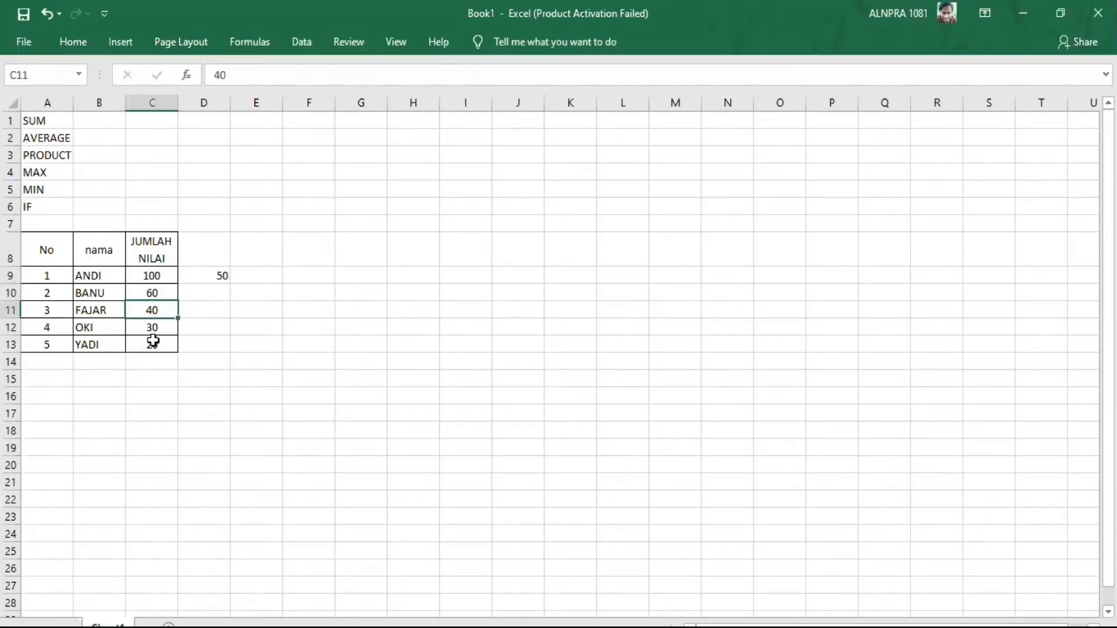
left_click_drag(154, 359, 153, 325)
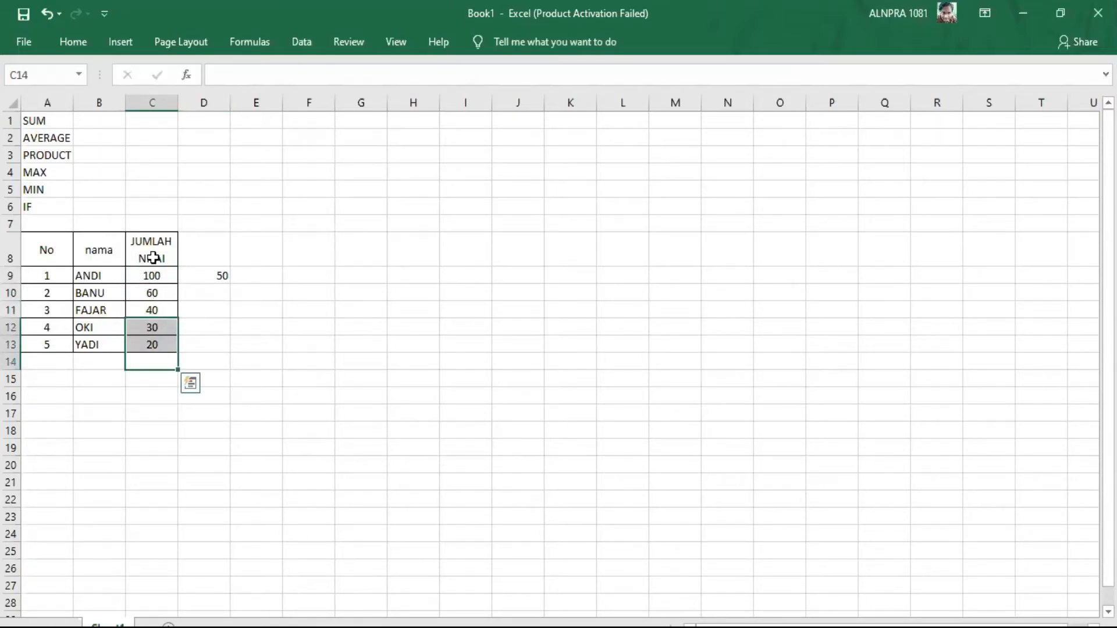
left_click(205, 349)
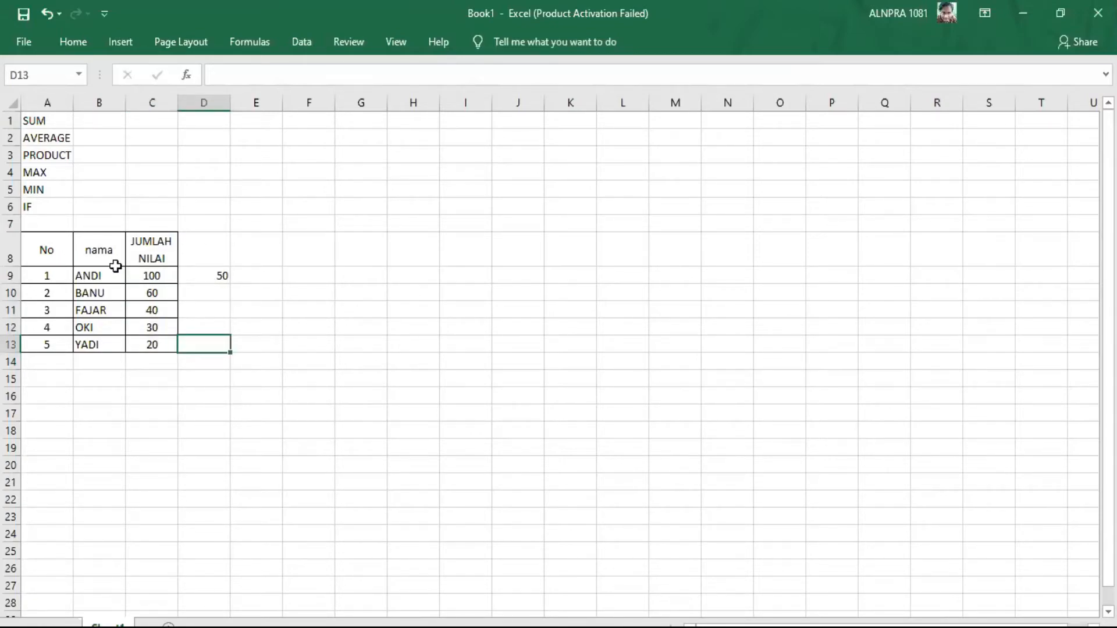
left_click(144, 277)
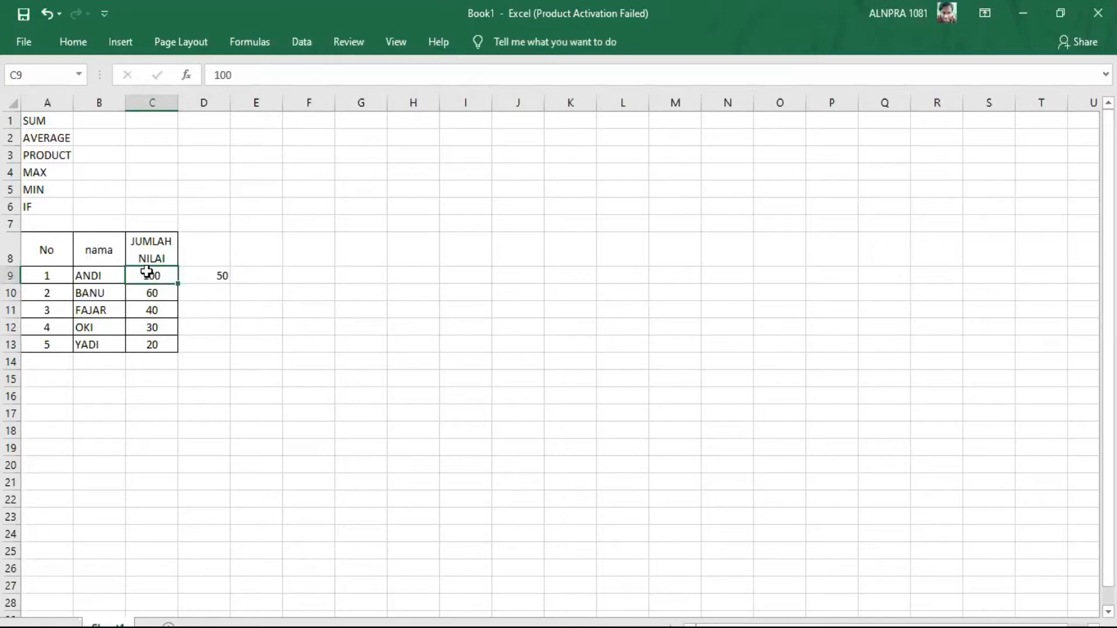
left_click(160, 349)
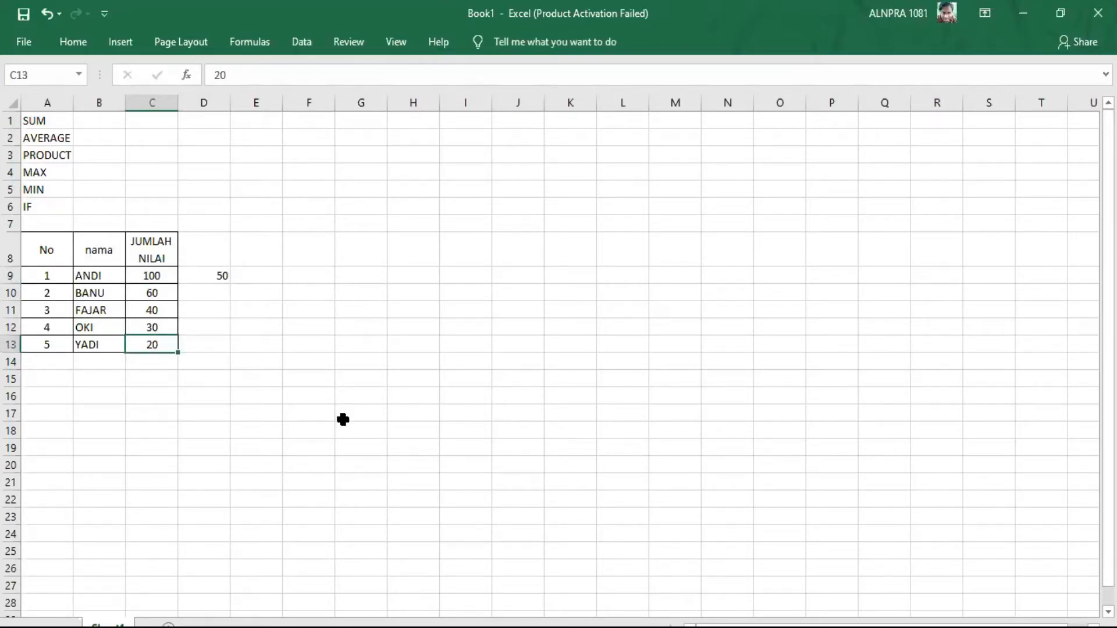
left_click(203, 283)
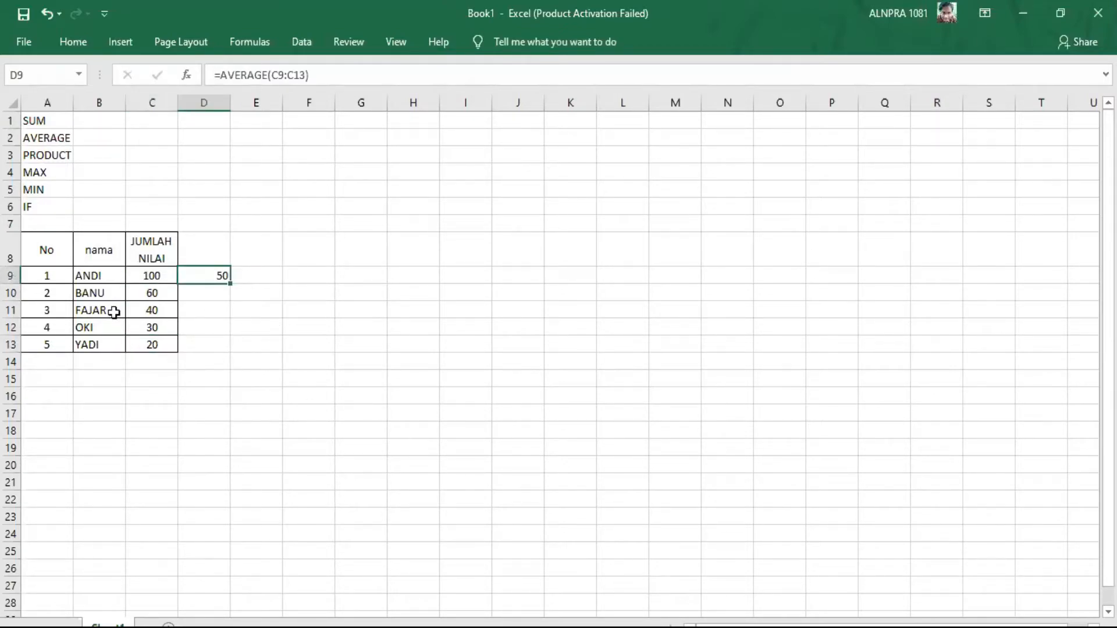
Enter the formula =PRODUCT(C9:C11) in cell D10 to multiply the first three scores.
left_click(215, 293)
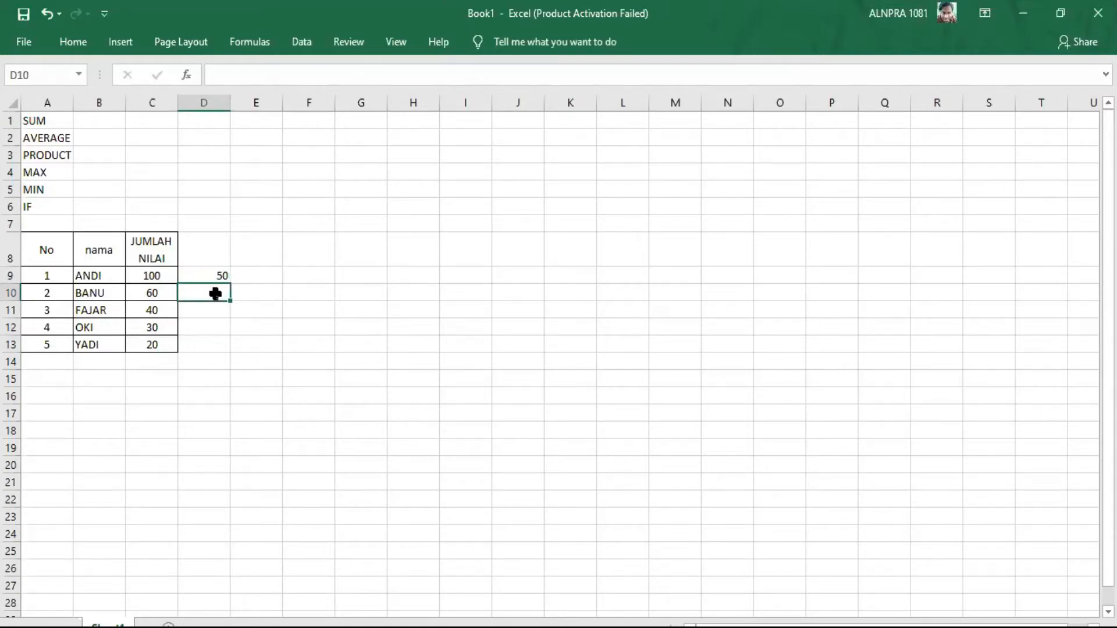
type("=PRODUC")
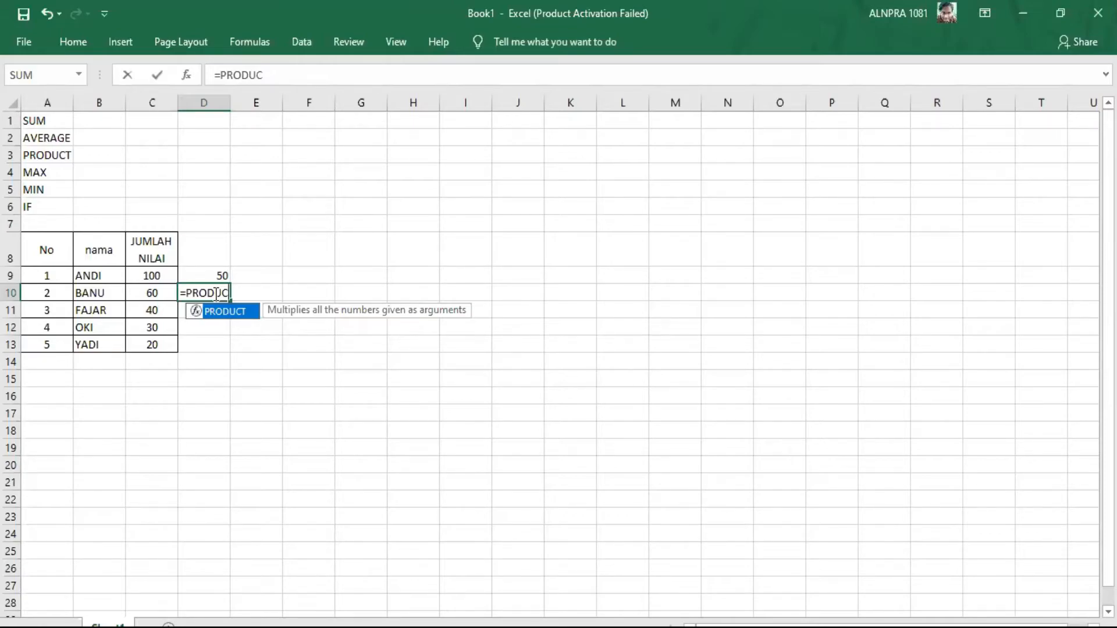
type("T(")
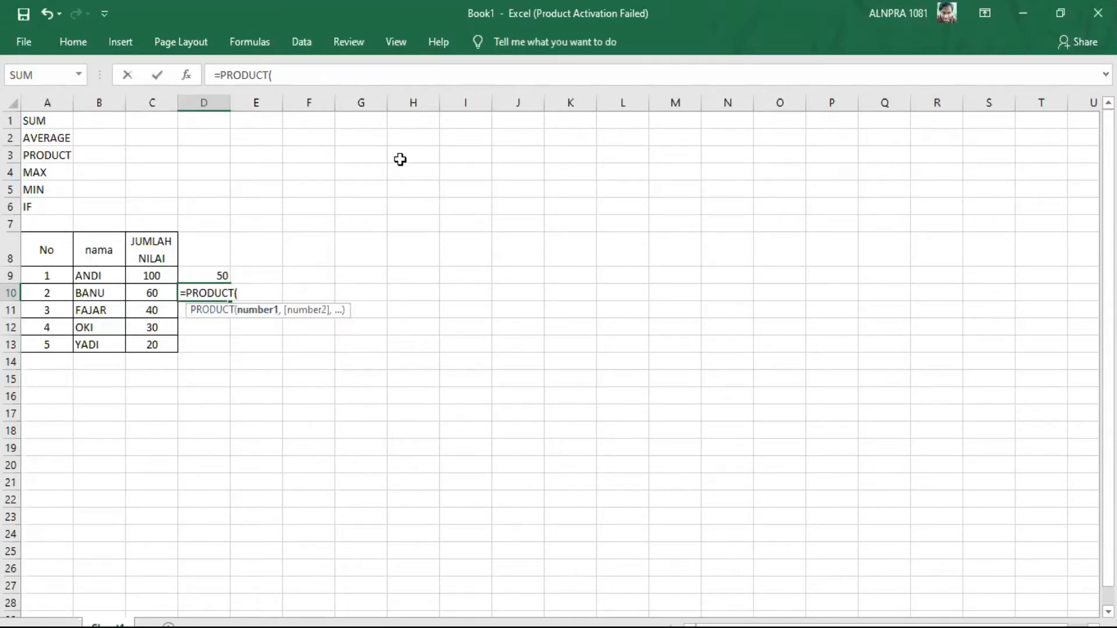
left_click(147, 278)
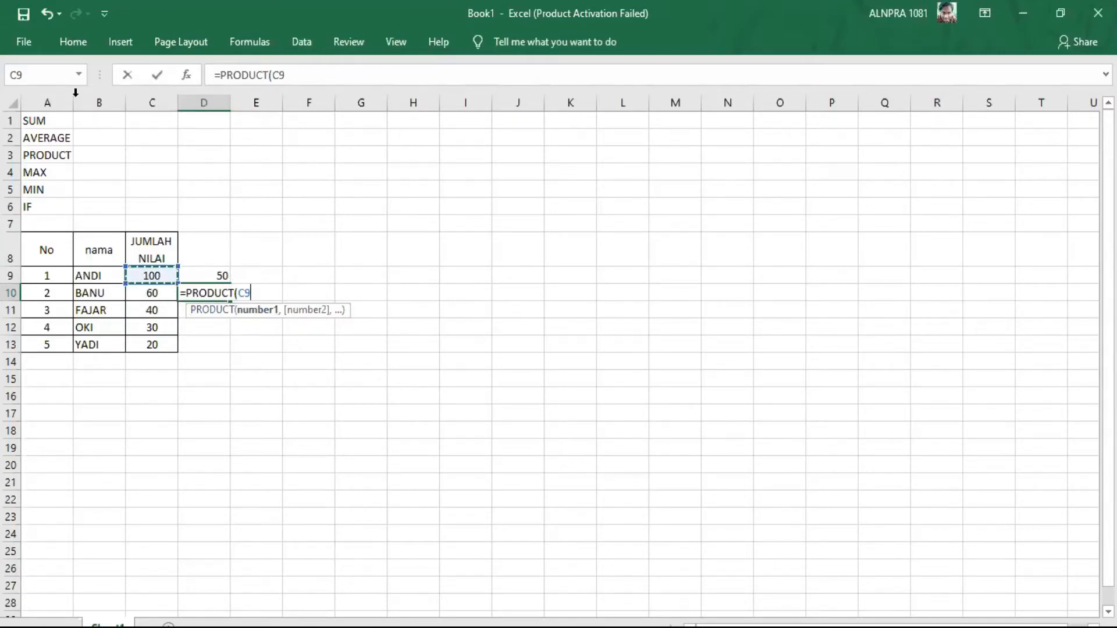
left_click(148, 314)
left_click(154, 275)
left_click(154, 276, "shift")
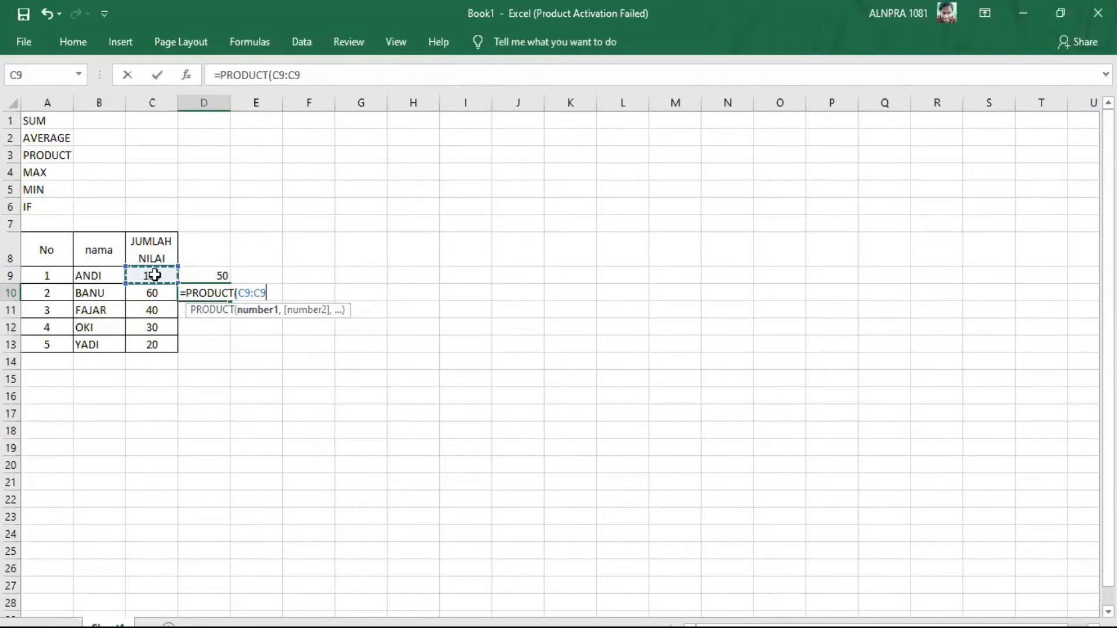
left_click(158, 312, "shift")
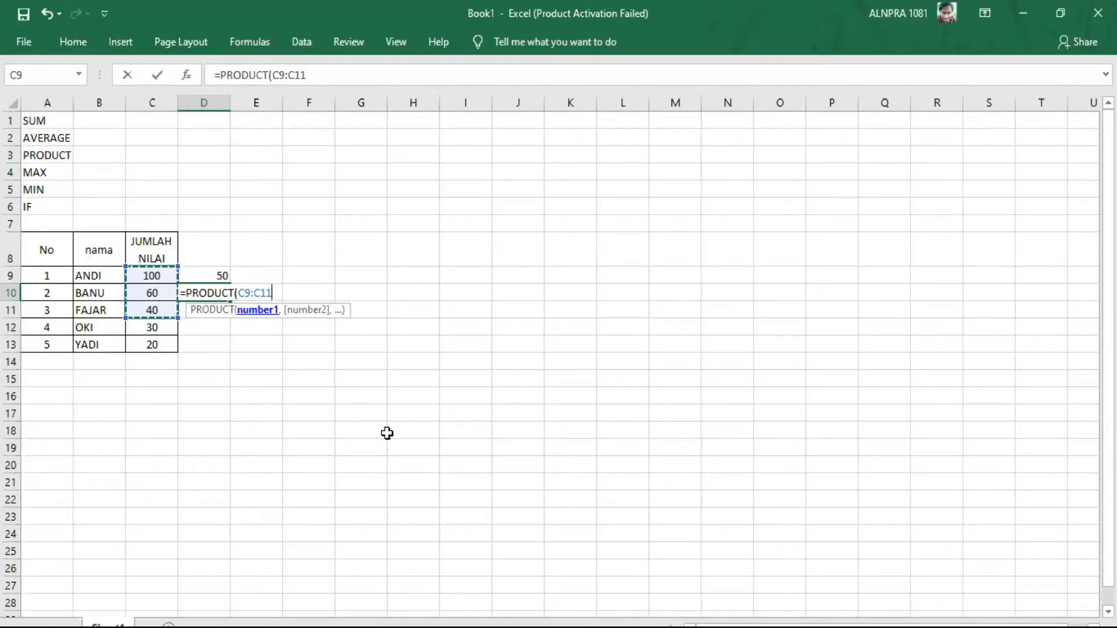
type(")")
key("Return")
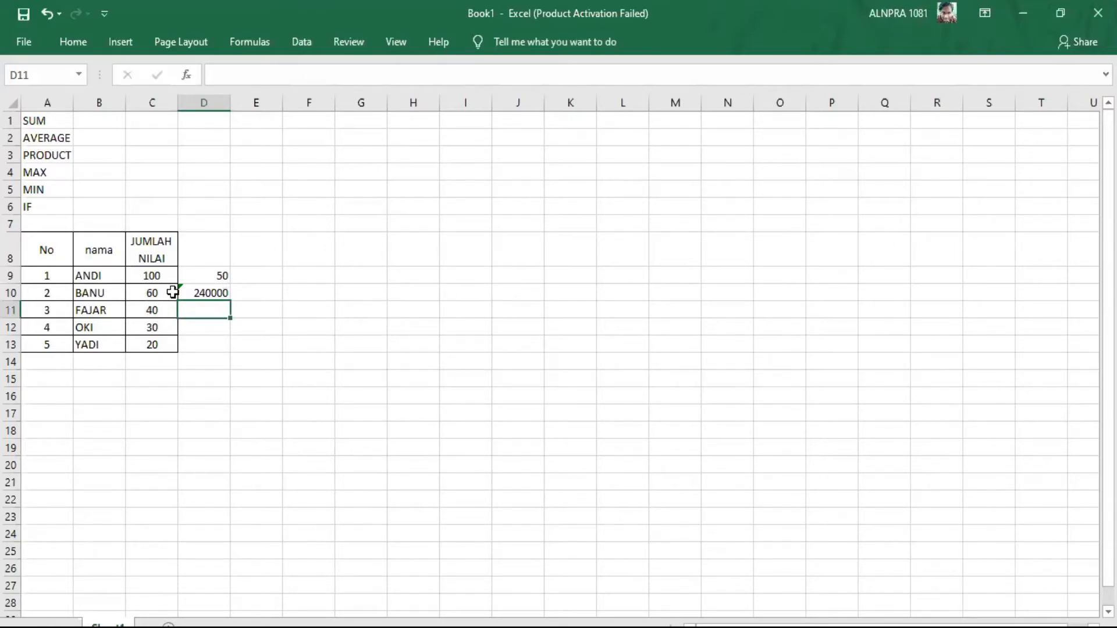
Check the PRODUCT formula in cell D10 against the scores it multiplies in column C.
left_click(199, 293)
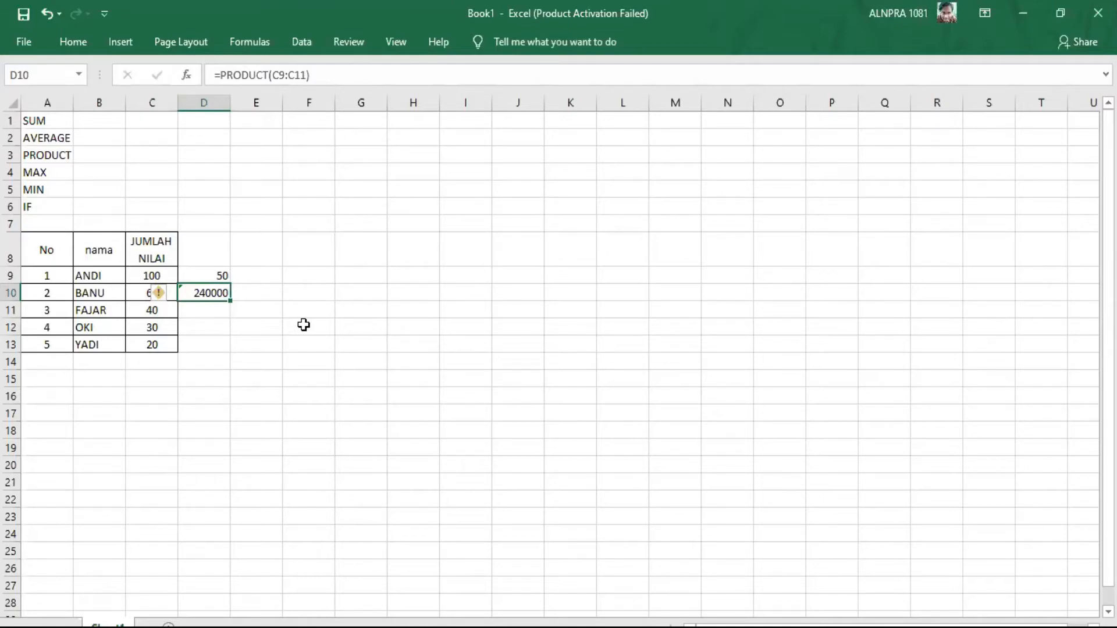
left_click(141, 275)
left_click(148, 293)
left_click(154, 326)
left_click(153, 310)
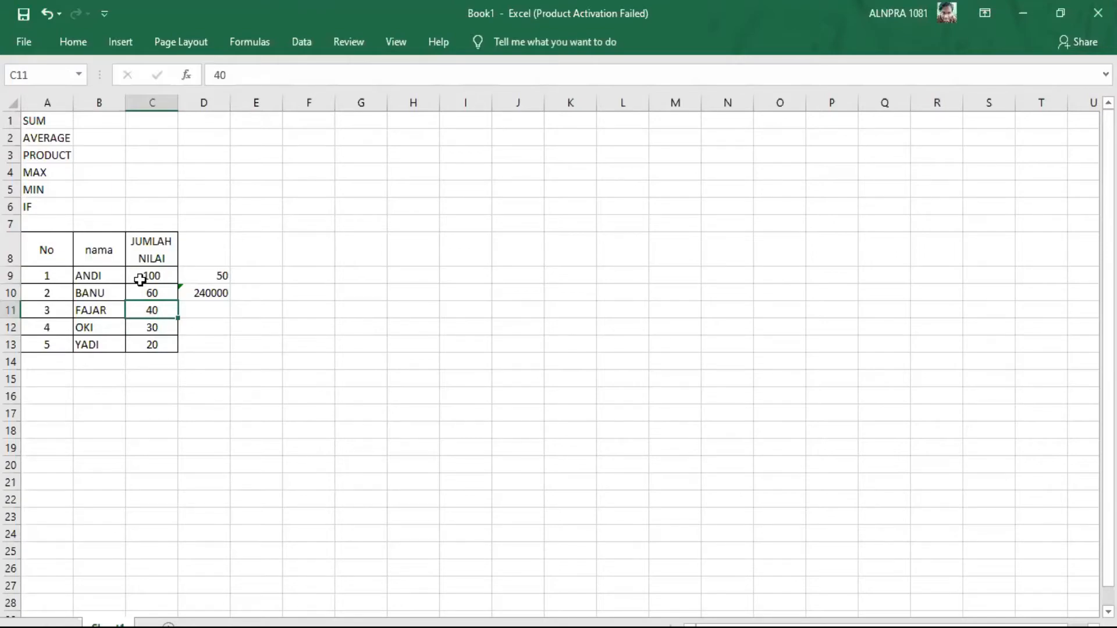
left_click(195, 292)
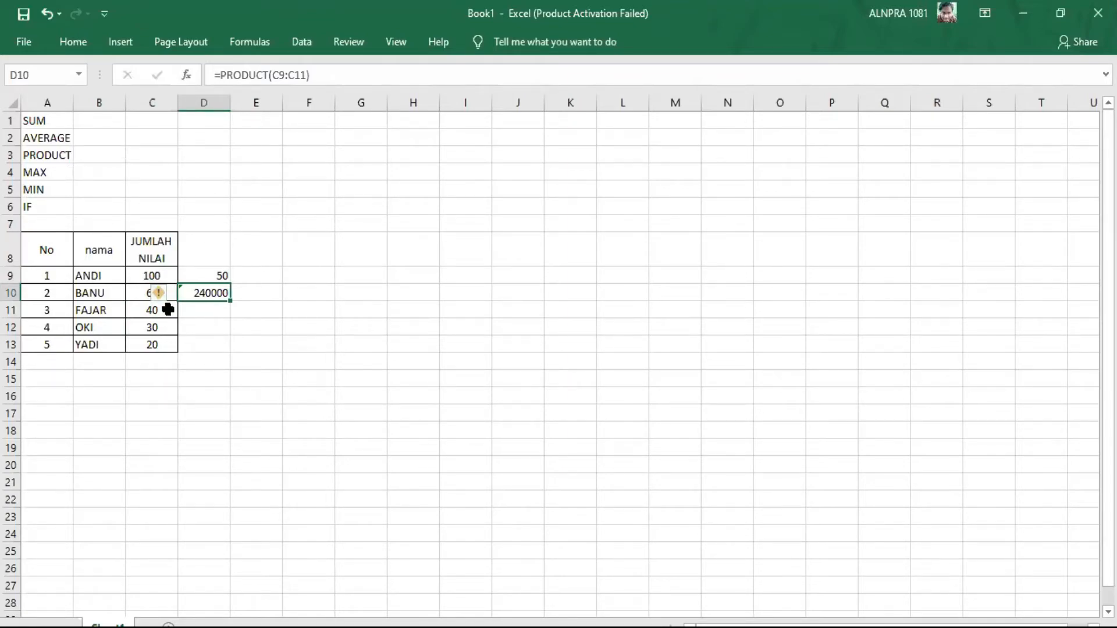
Enter the formula =MAX(C9:C12) in cell D11 to find the highest of the first four scores.
scroll(168, 310, "down", 1)
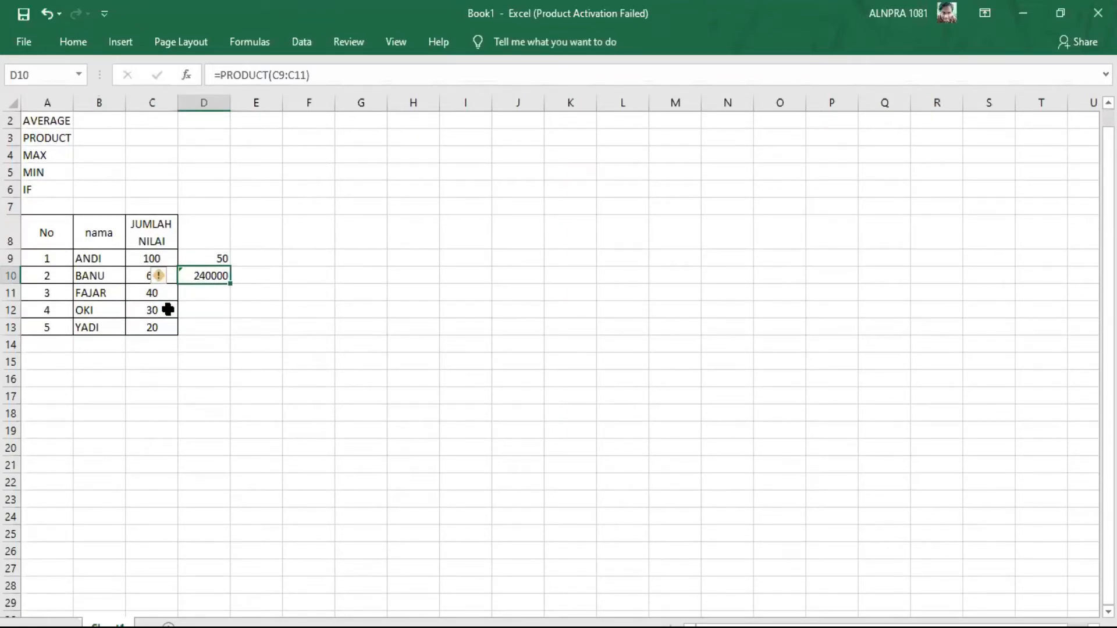
left_click(196, 294)
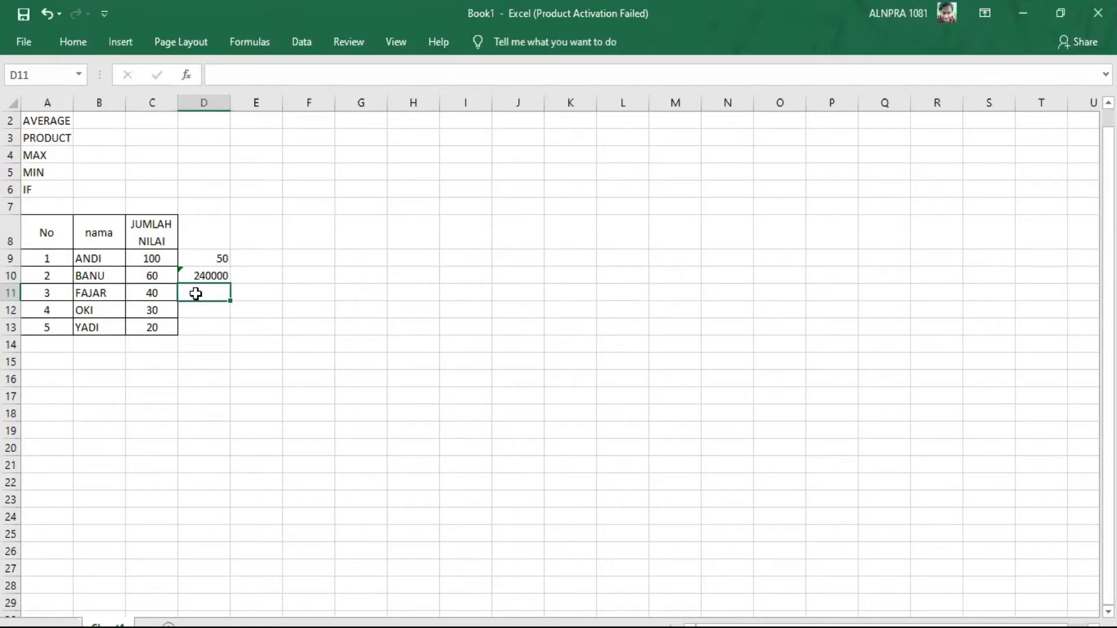
type("=MAX")
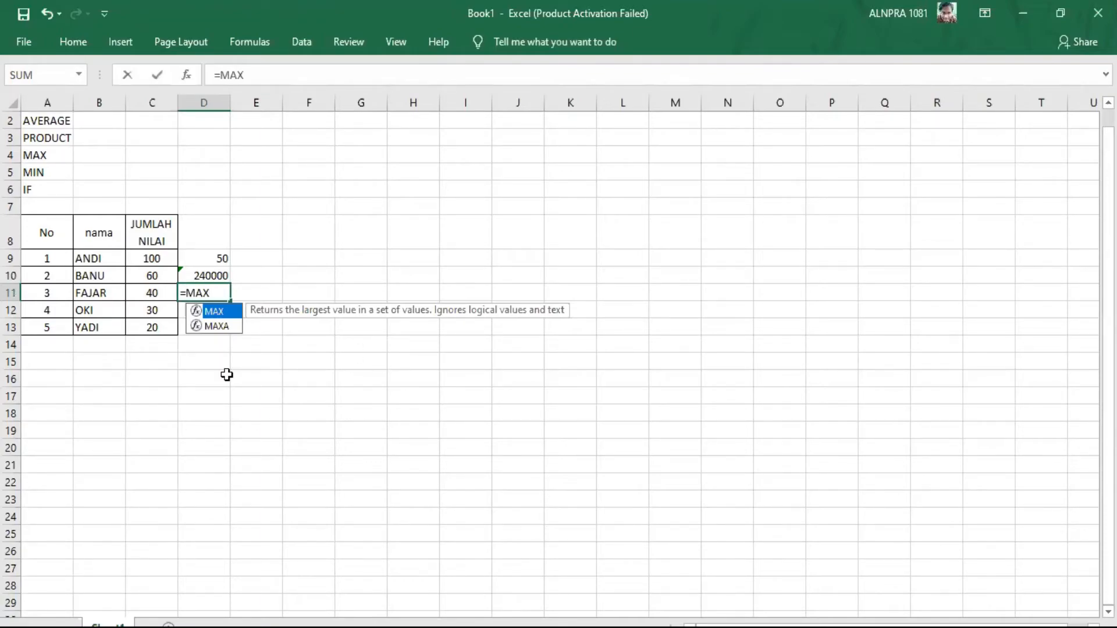
key("BackSpace")
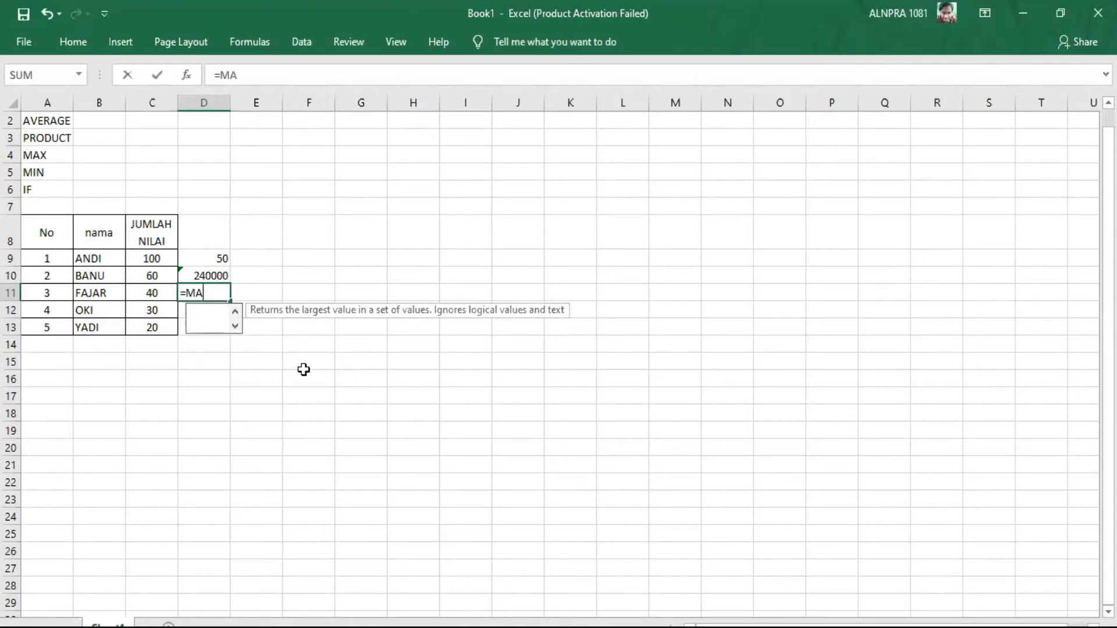
key("BackSpace")
key("BackSpace")
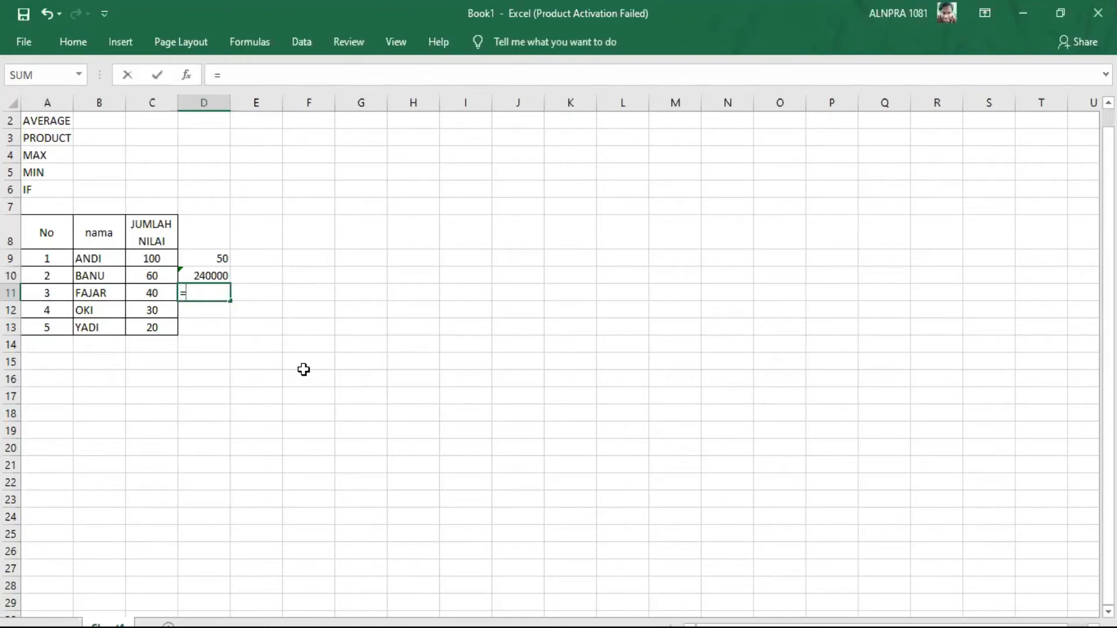
type("MAX")
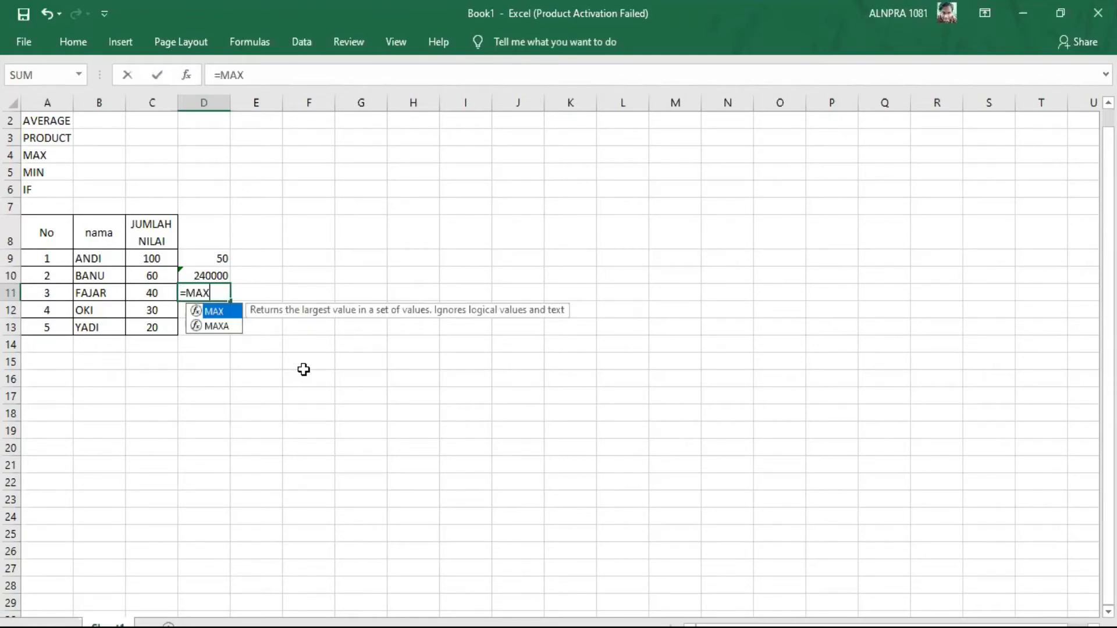
type("(")
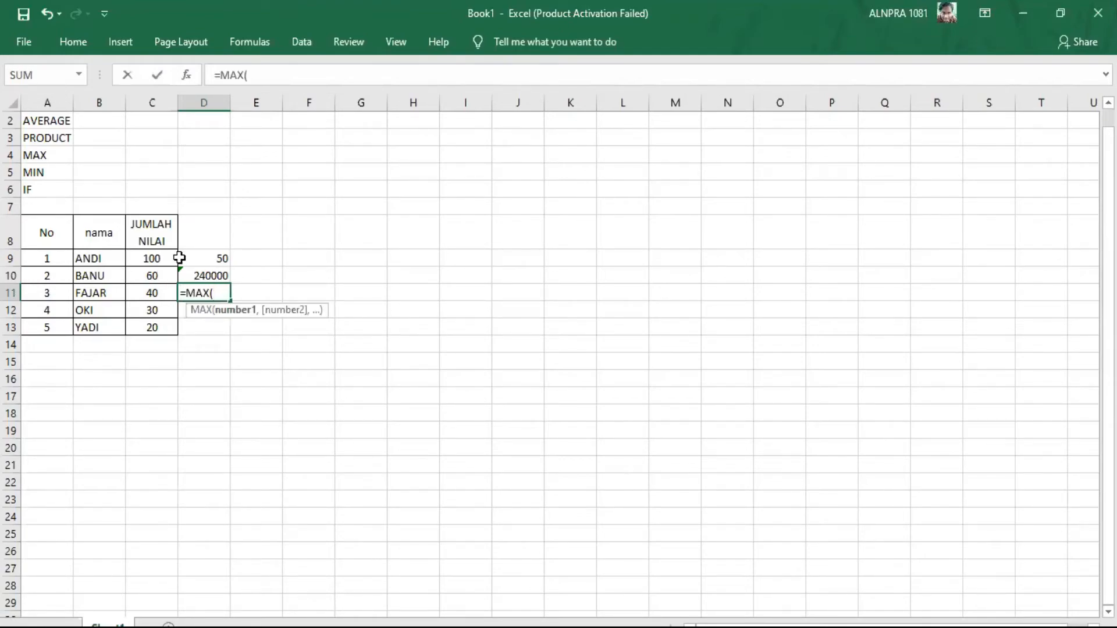
left_click(157, 256)
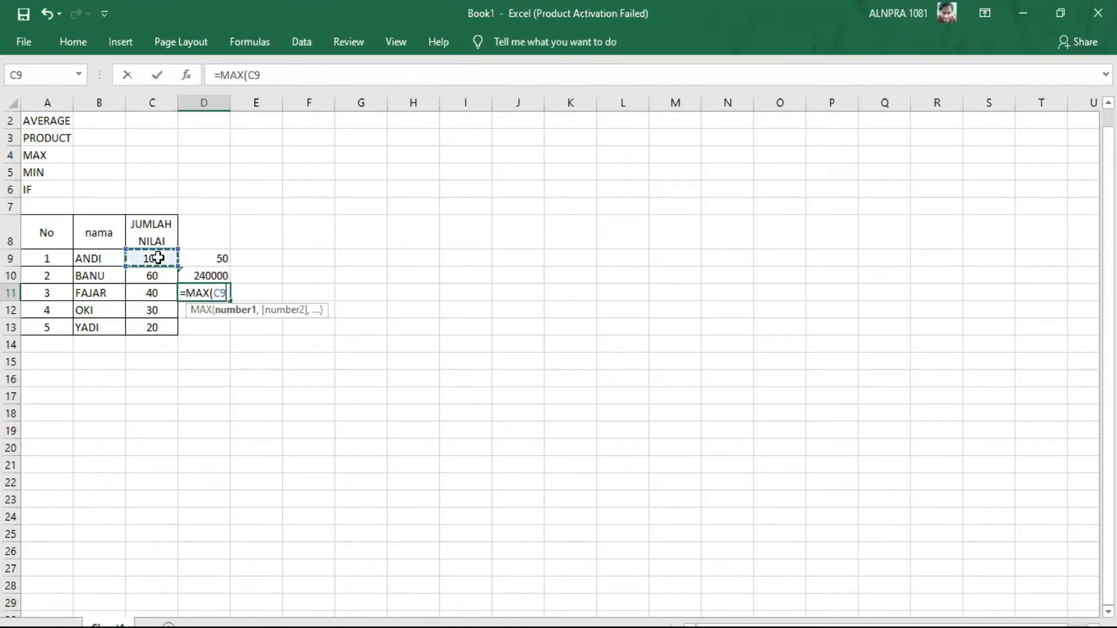
left_click(153, 310)
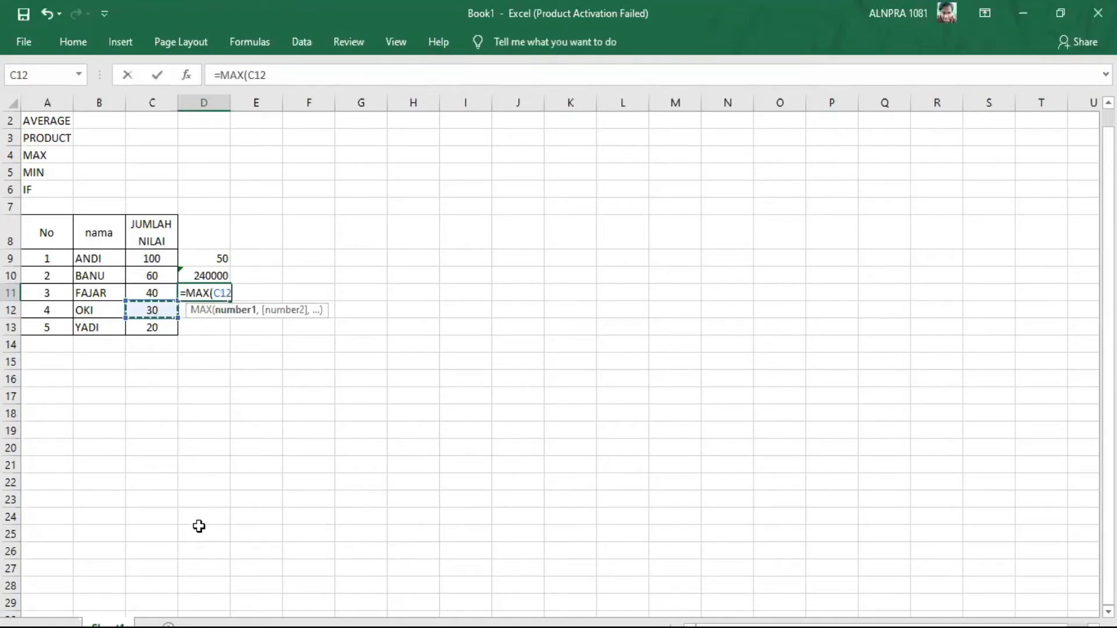
left_click(148, 256)
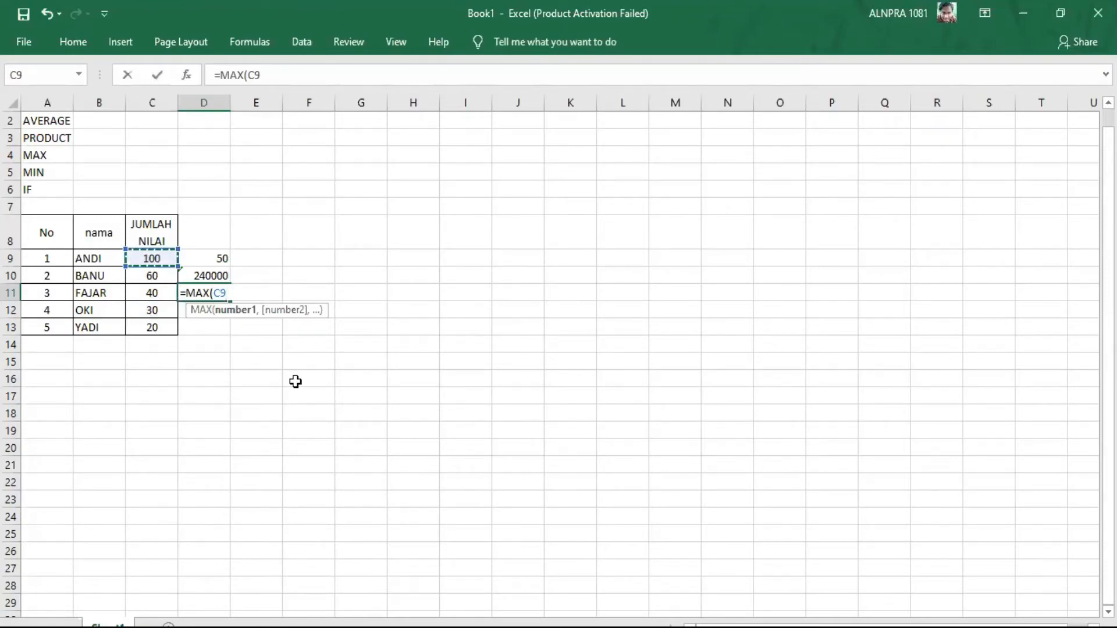
type(":C9")
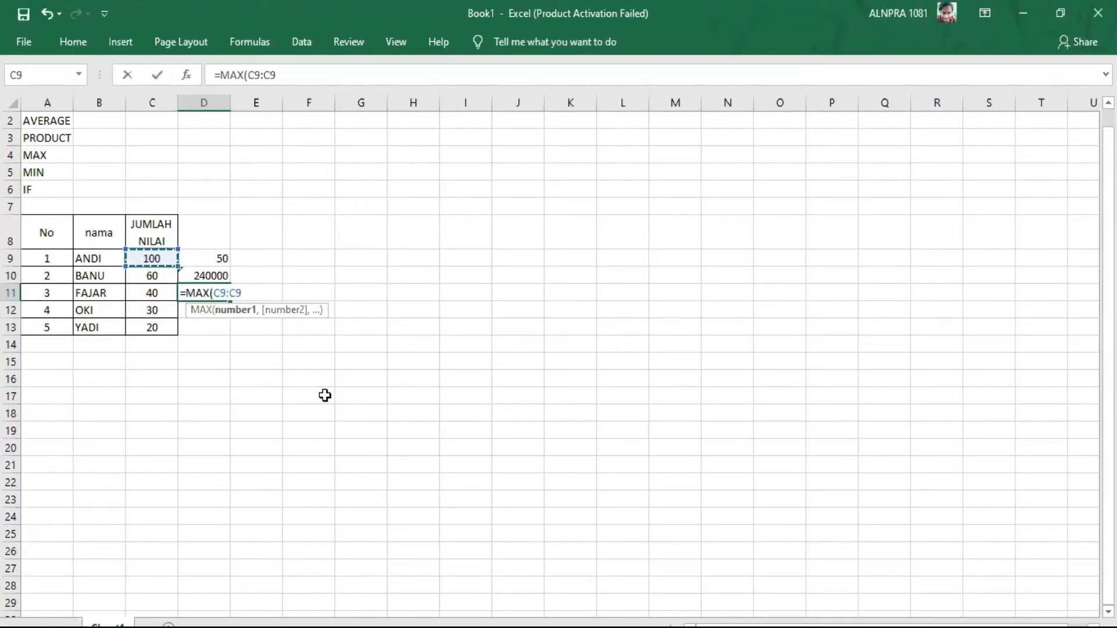
left_click(149, 314)
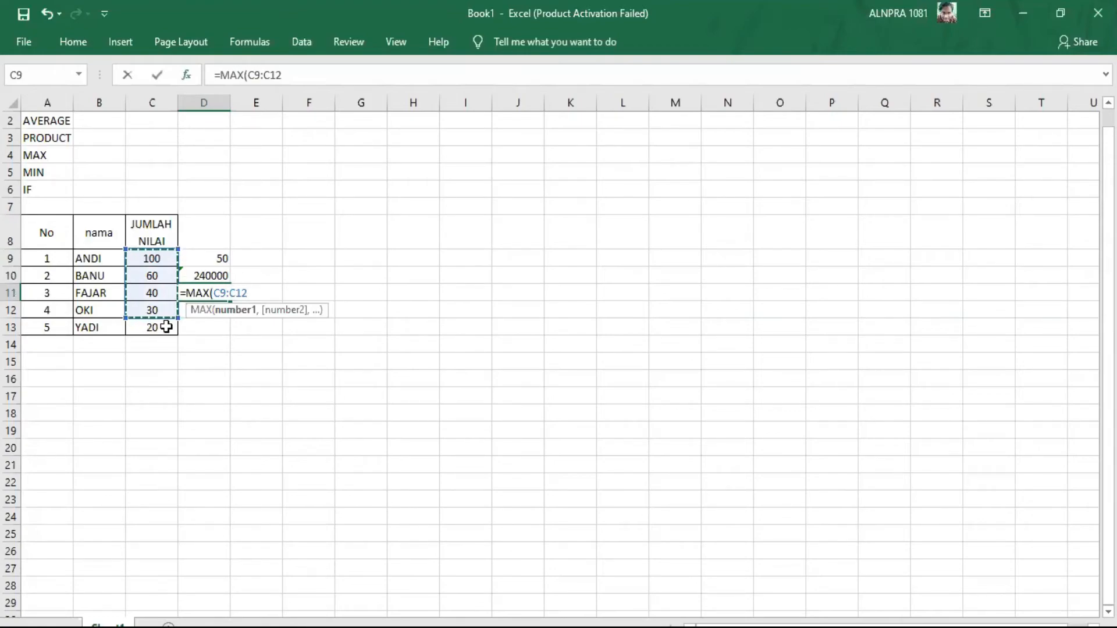
type(")")
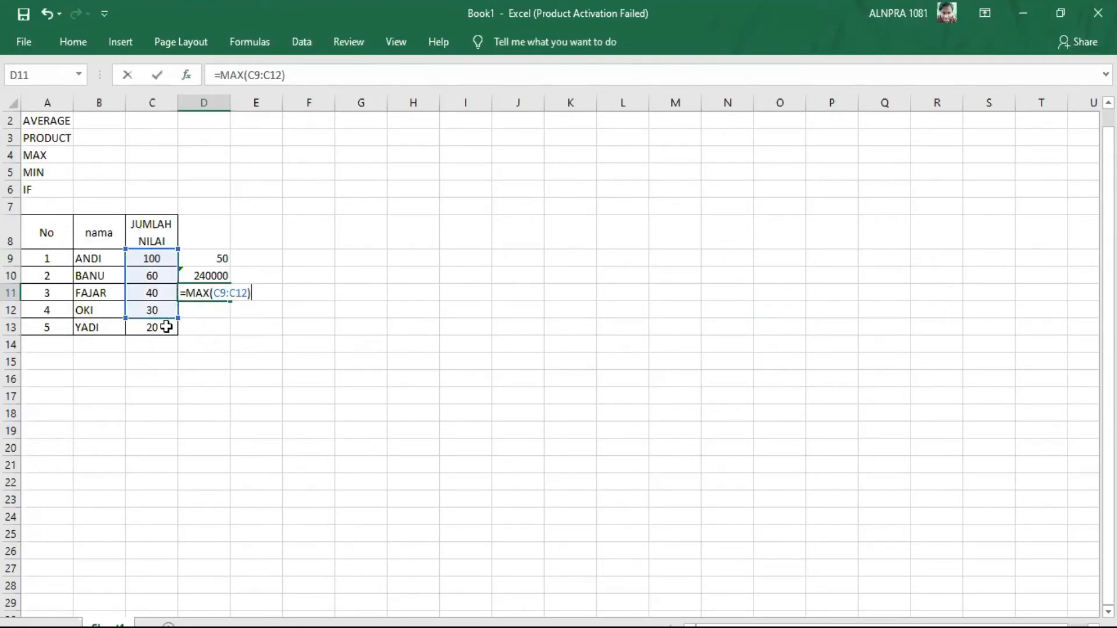
key("Return")
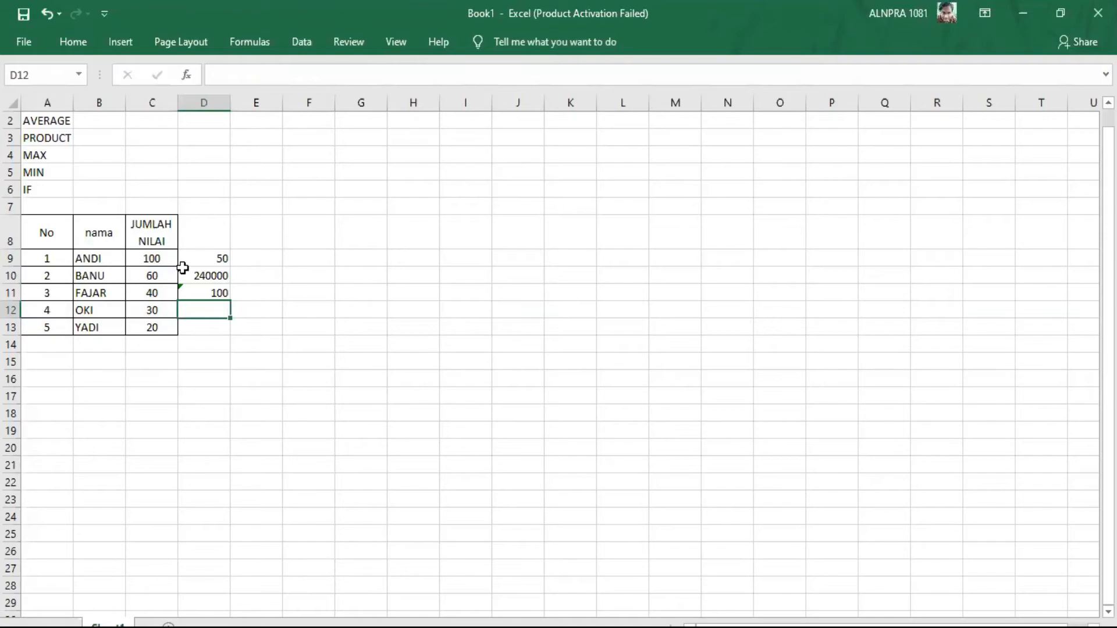
left_click(215, 296)
left_click(149, 255)
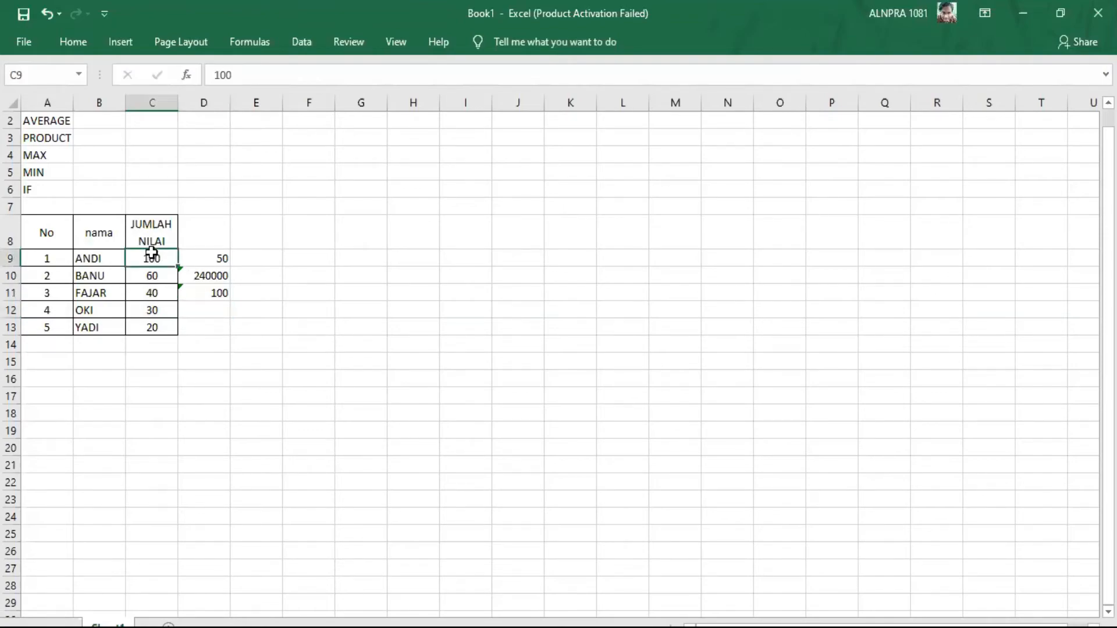
Enter the formula =MAX(C10:C13) in cell D12 to find the highest of the last four scores.
left_click(205, 312)
type("=")
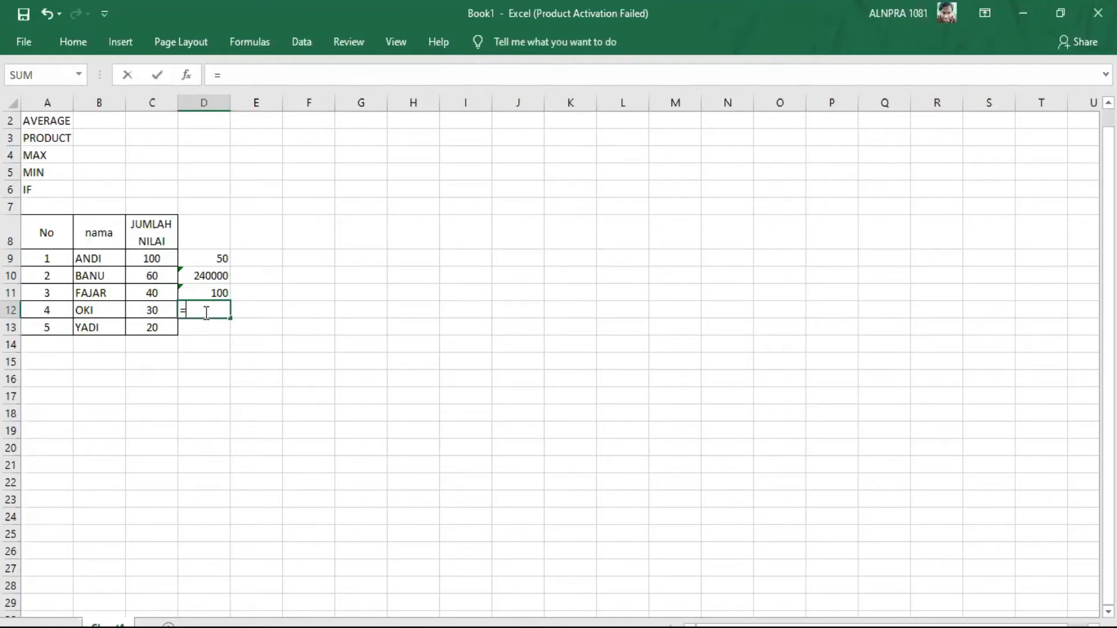
type("MAX(")
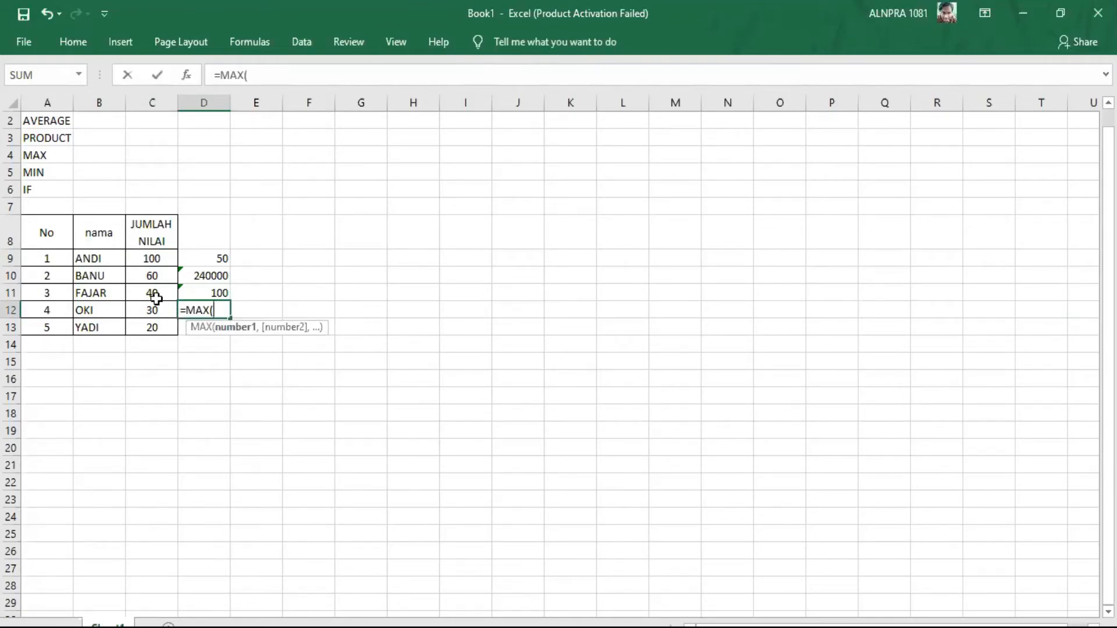
left_click(152, 281)
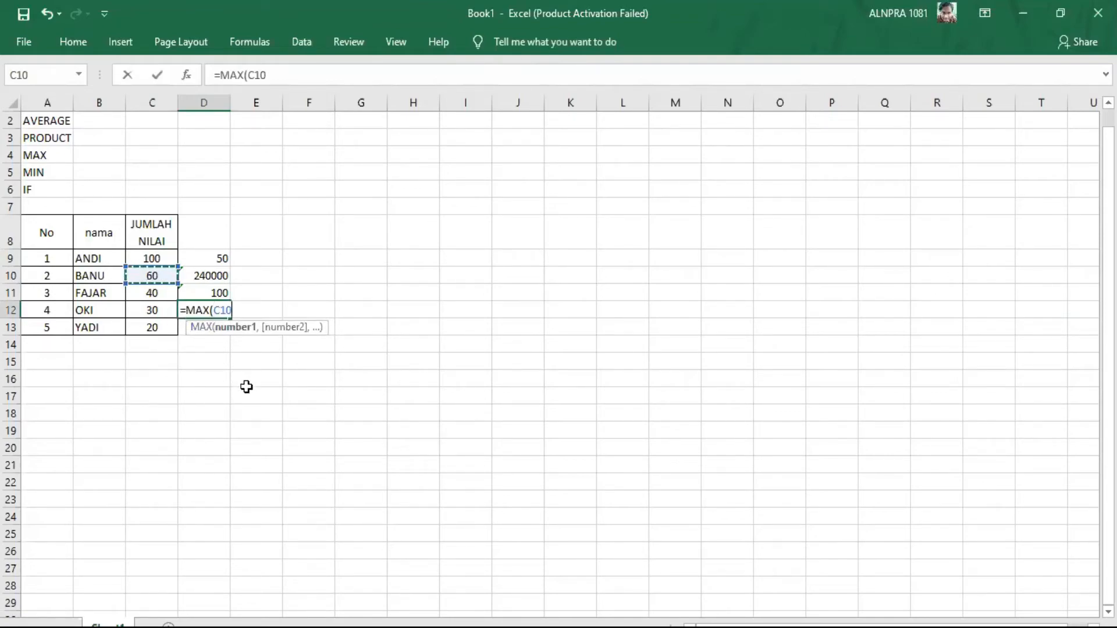
type(":C10")
left_click(162, 330)
type(")")
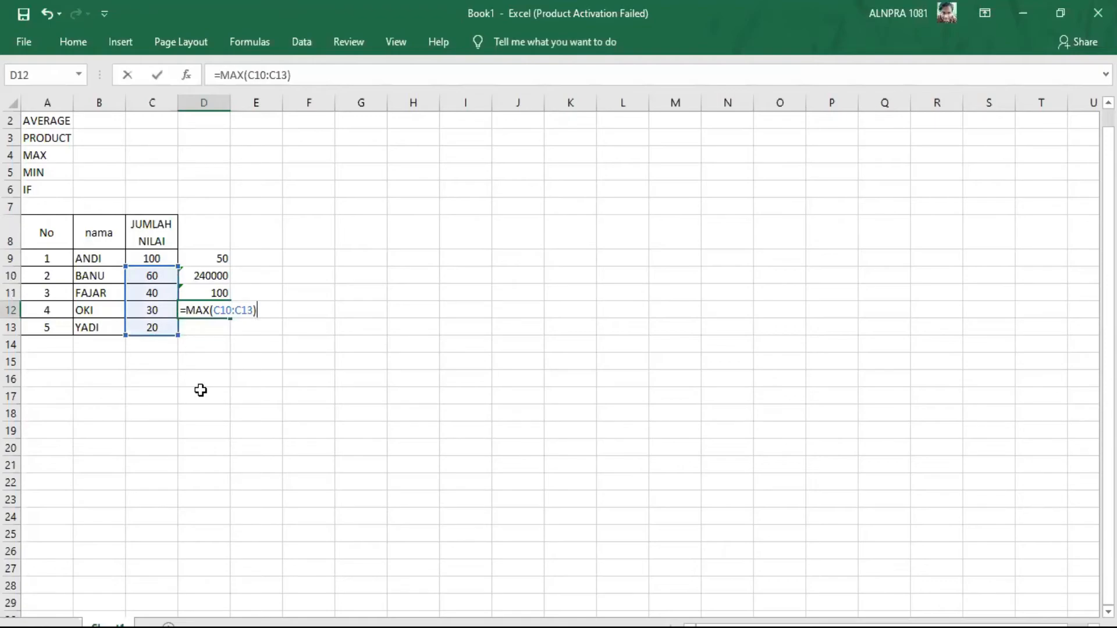
key("Return")
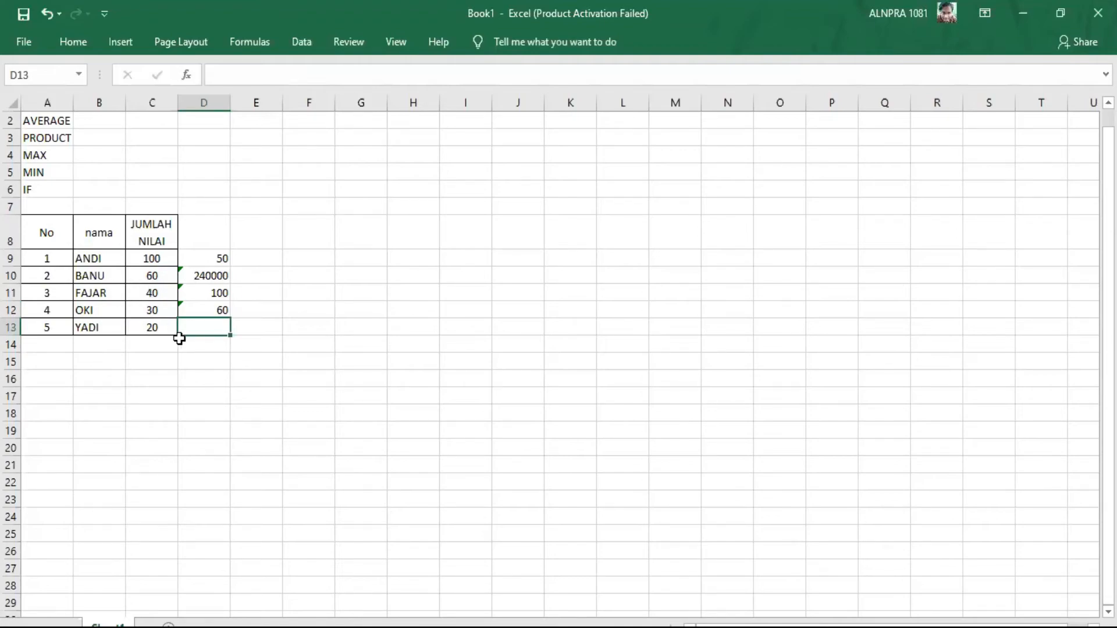
left_click(254, 311)
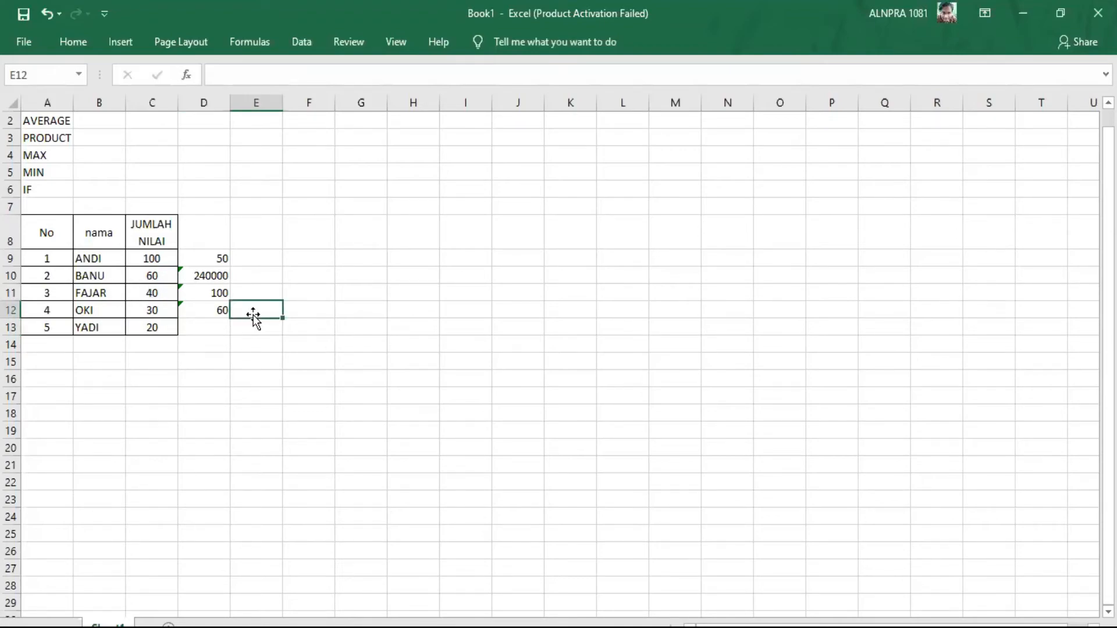
left_click(209, 332)
Enter the formula =MIN(C10:C13) in cell E10 to find the lowest of the last four scores.
left_click(260, 273)
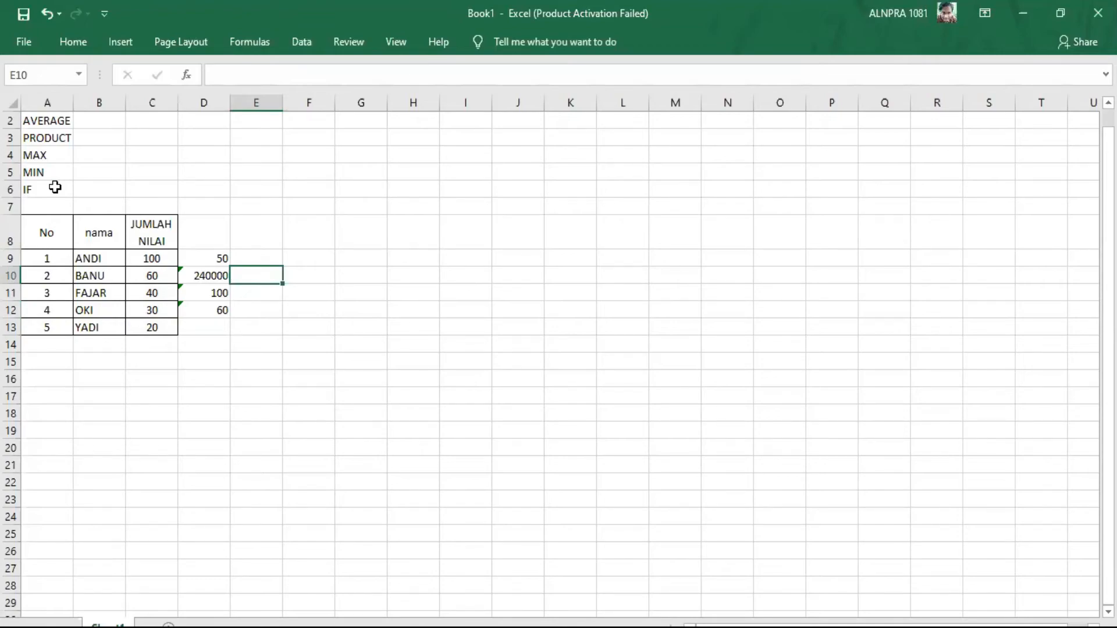
type("=(")
left_click(154, 278)
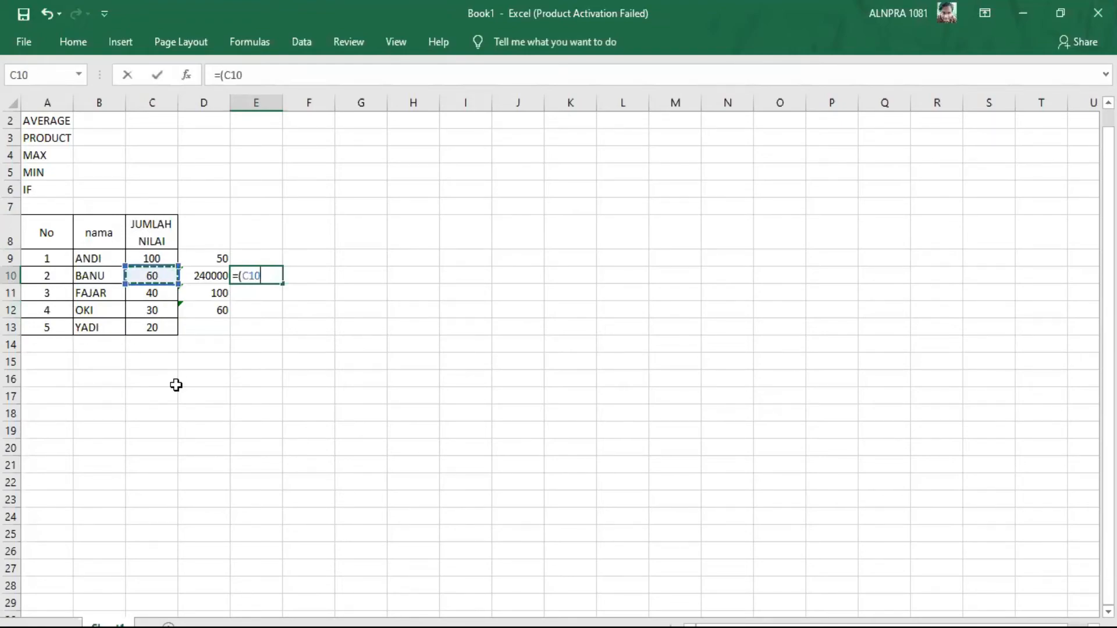
type(":")
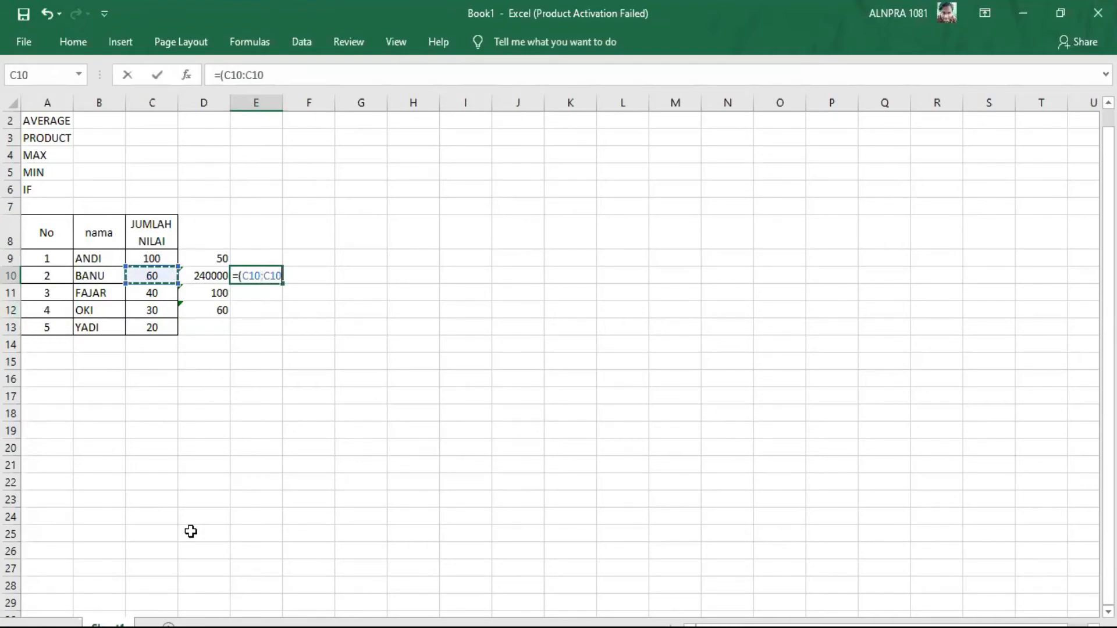
left_click(152, 325)
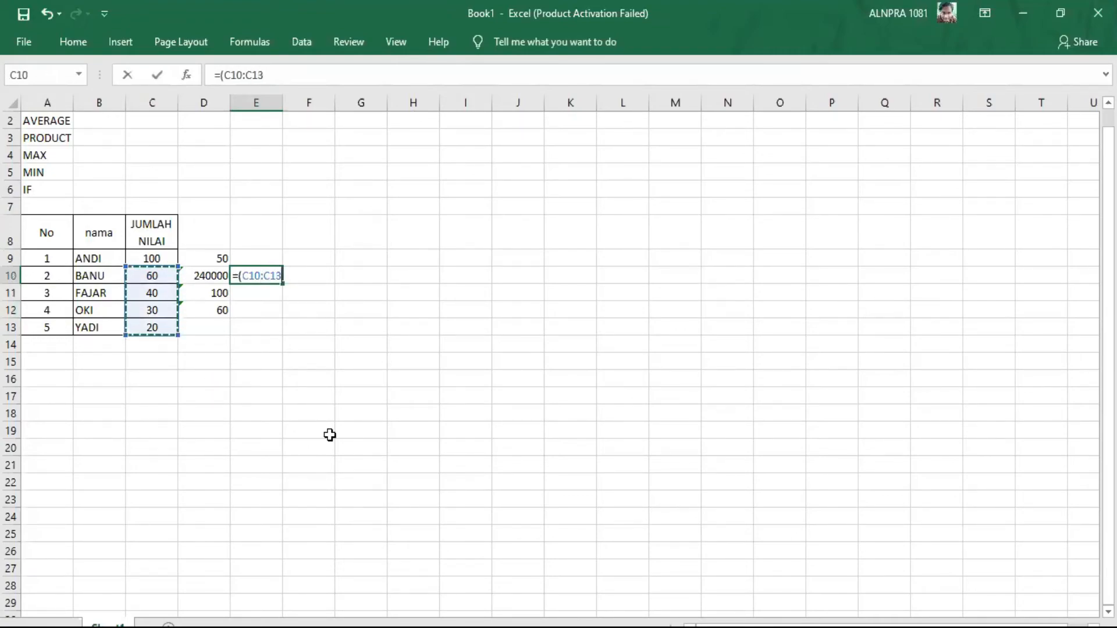
type(")")
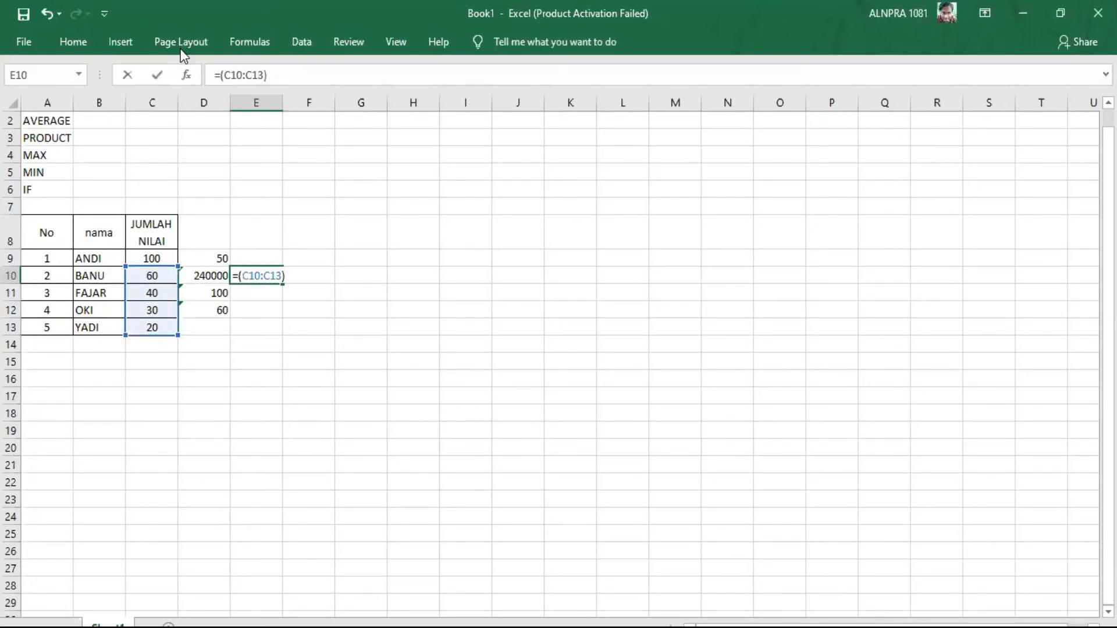
left_click(219, 77)
type("M")
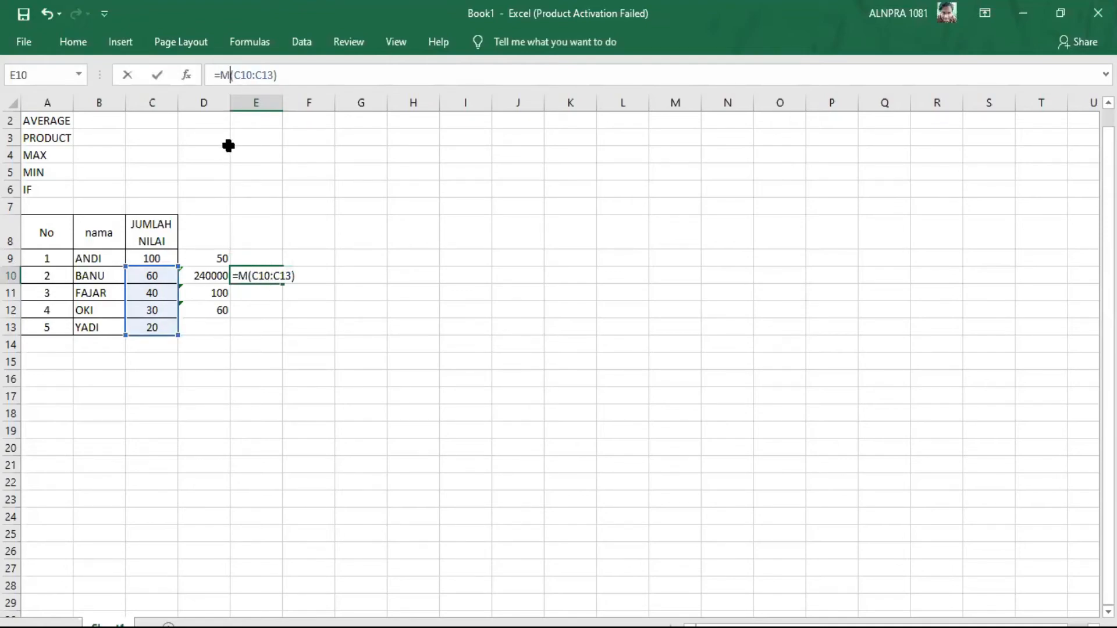
type("IN")
left_click(319, 277)
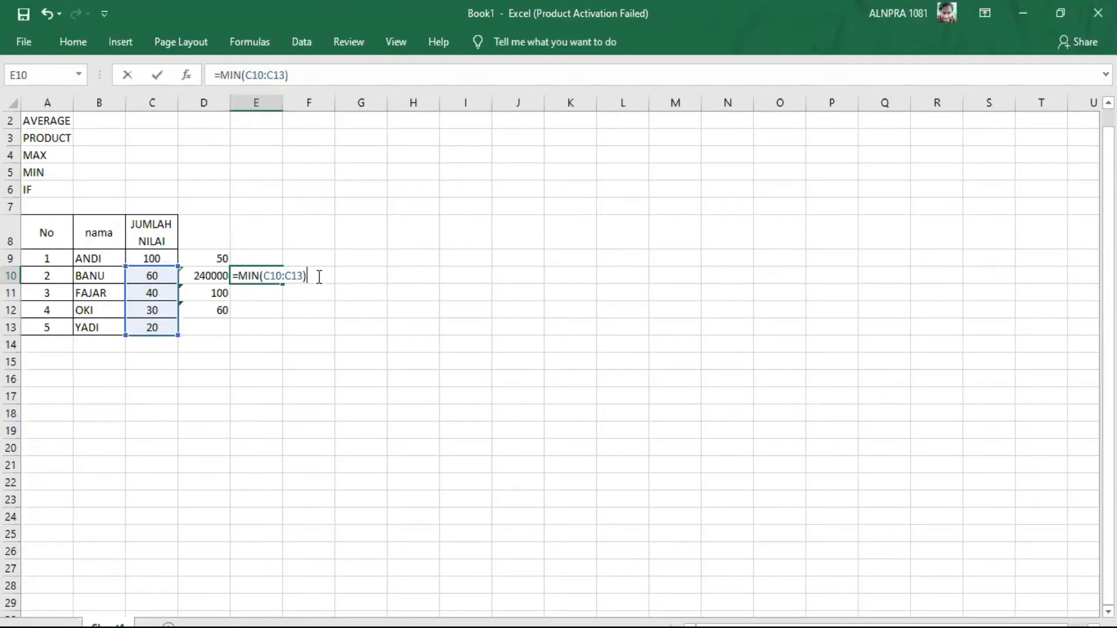
key("Return")
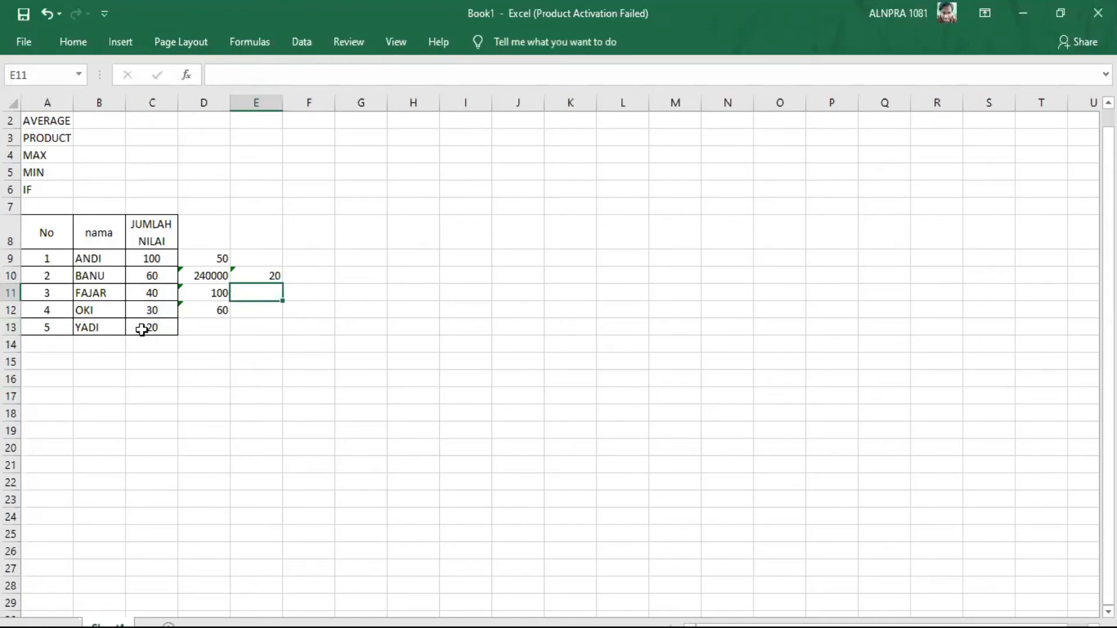
Compare the MIN formula in cell E10 with the last score in cell C13.
left_click(146, 330)
left_click(289, 334)
left_click(171, 328)
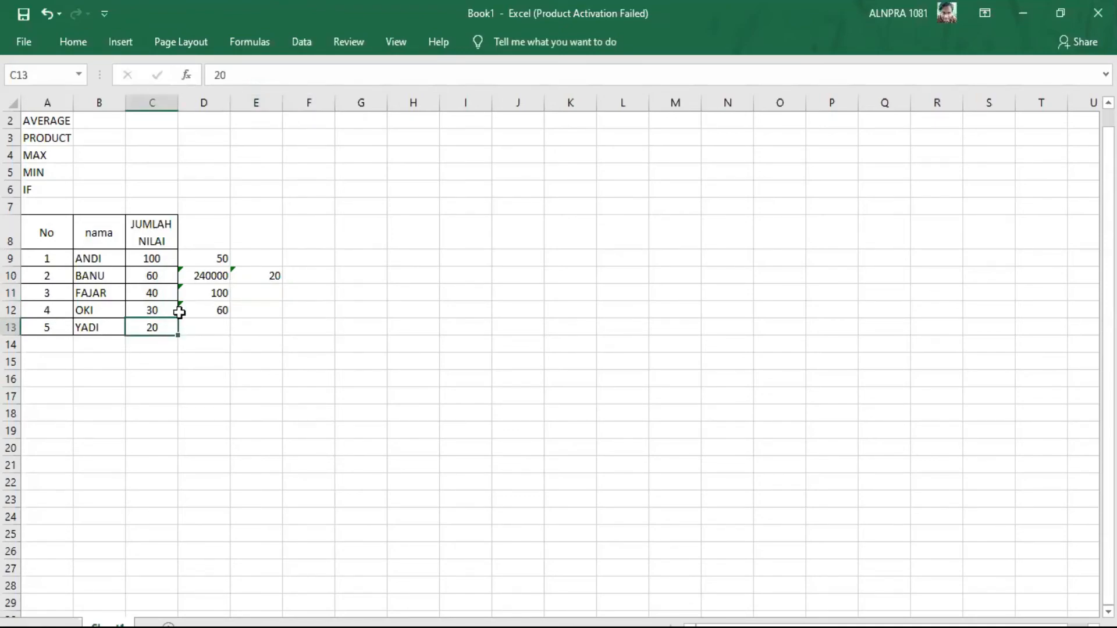
left_click(254, 281)
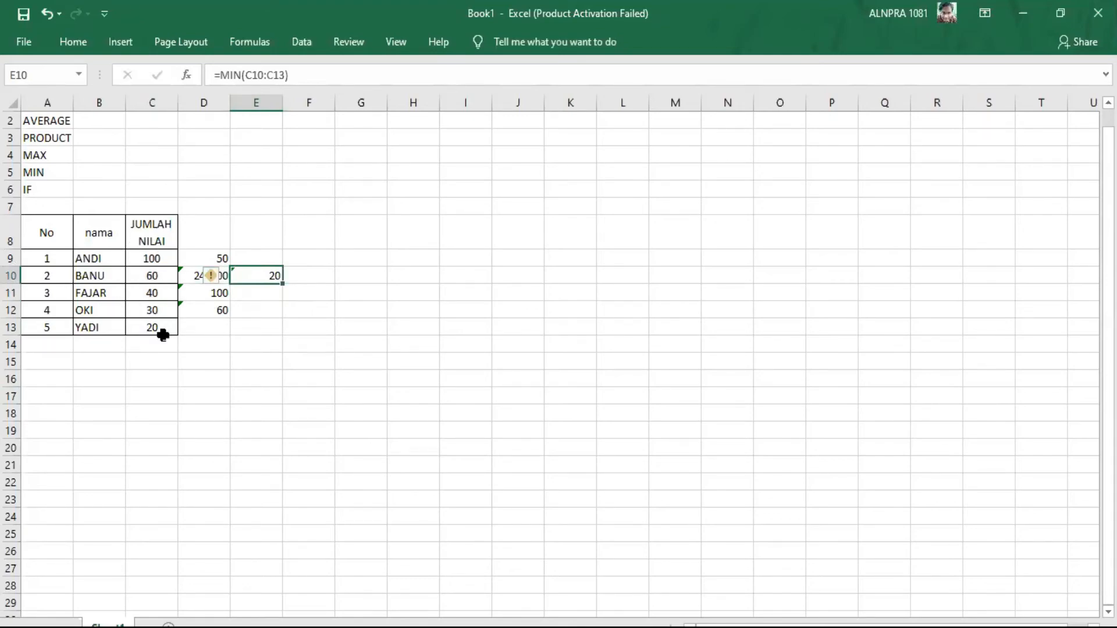
left_click(323, 309)
Enter the formula =MIN(C9:C13) in cell E11 to find the lowest of all five scores.
left_click(233, 293)
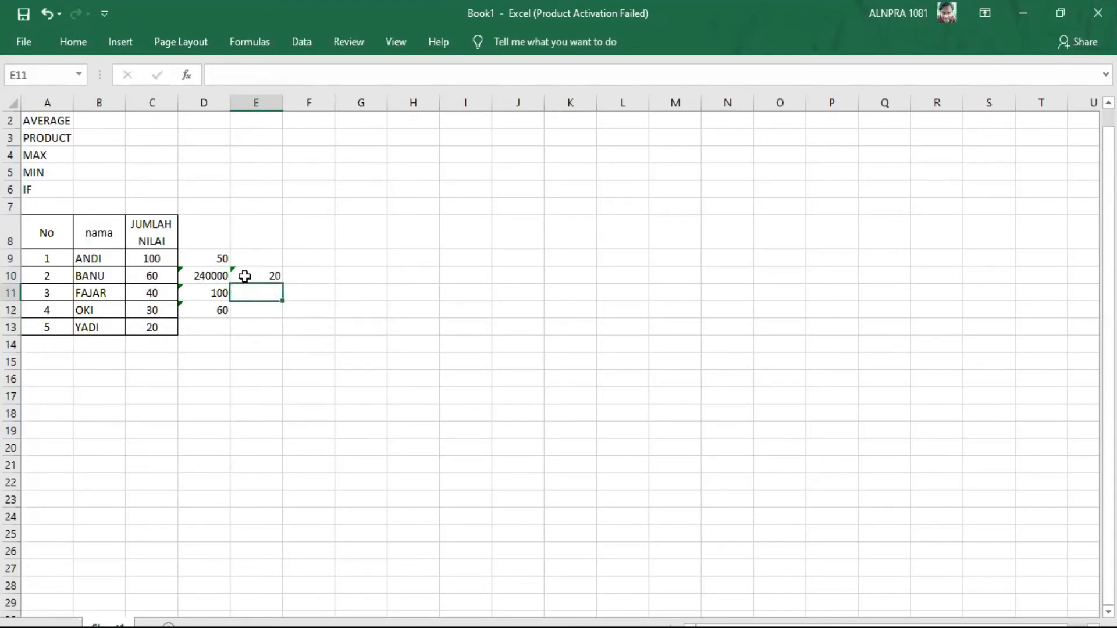
type("=MIN")
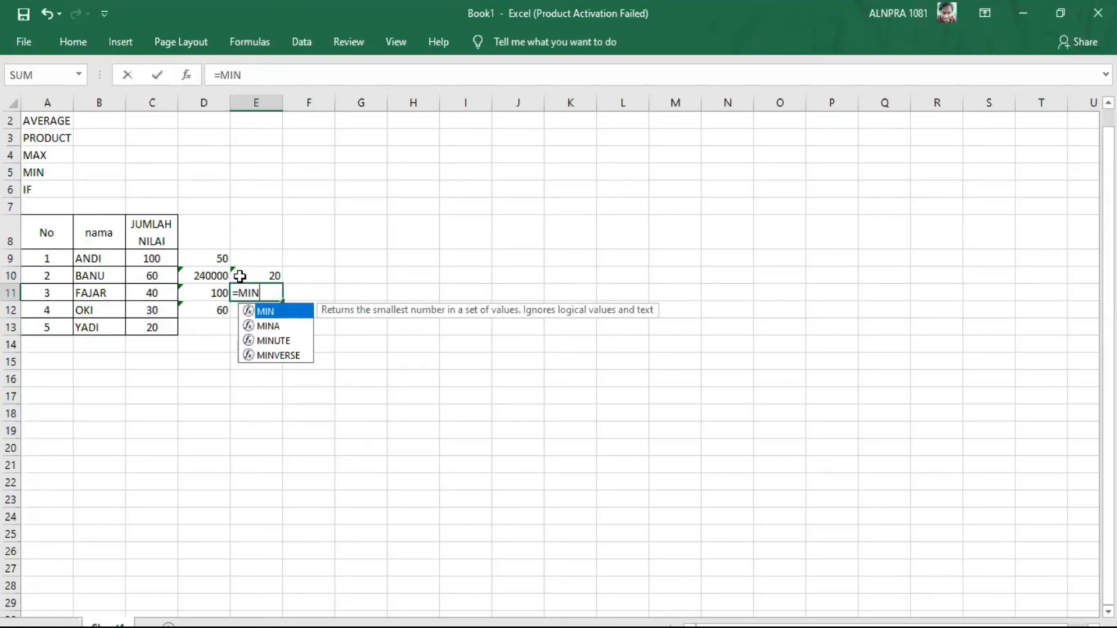
type("(")
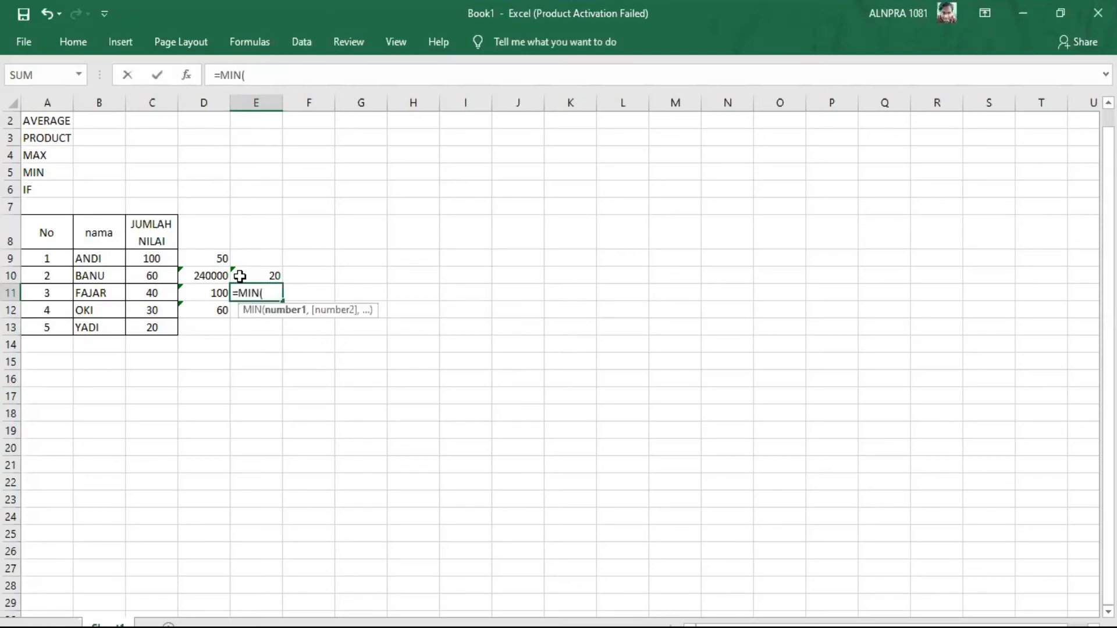
left_click(153, 260)
left_click(158, 327)
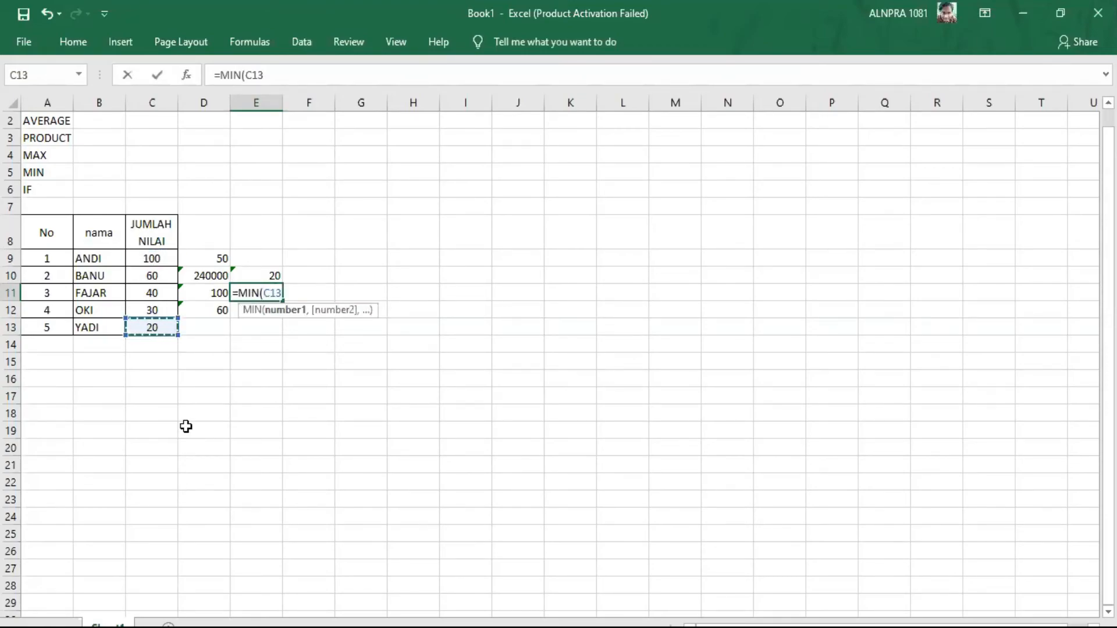
left_click(155, 261)
left_click_drag(158, 266, 150, 330)
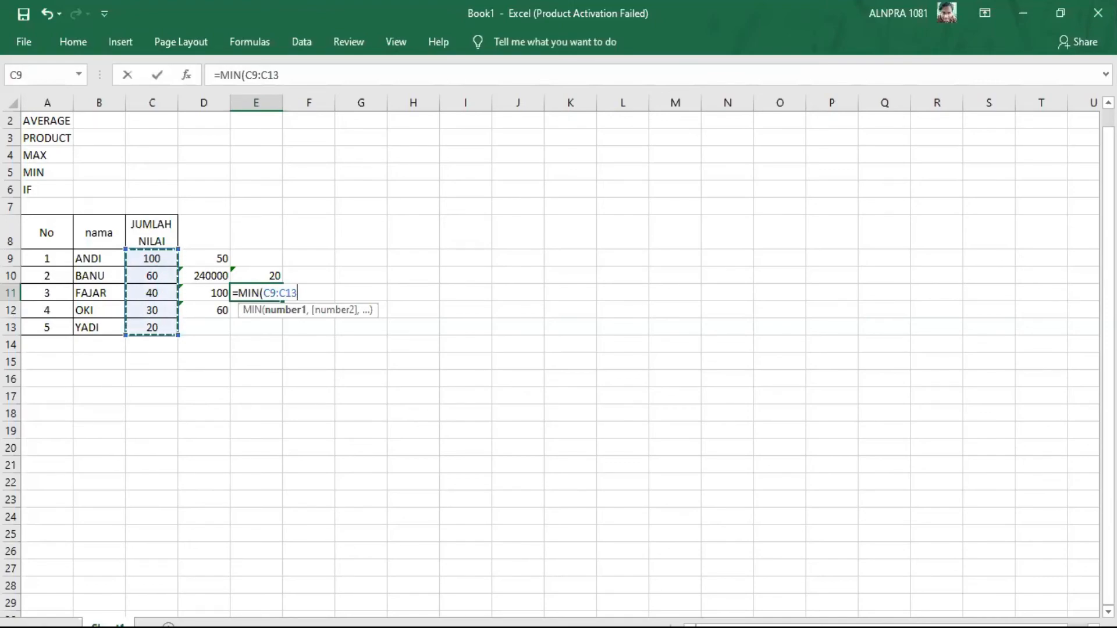
type(")")
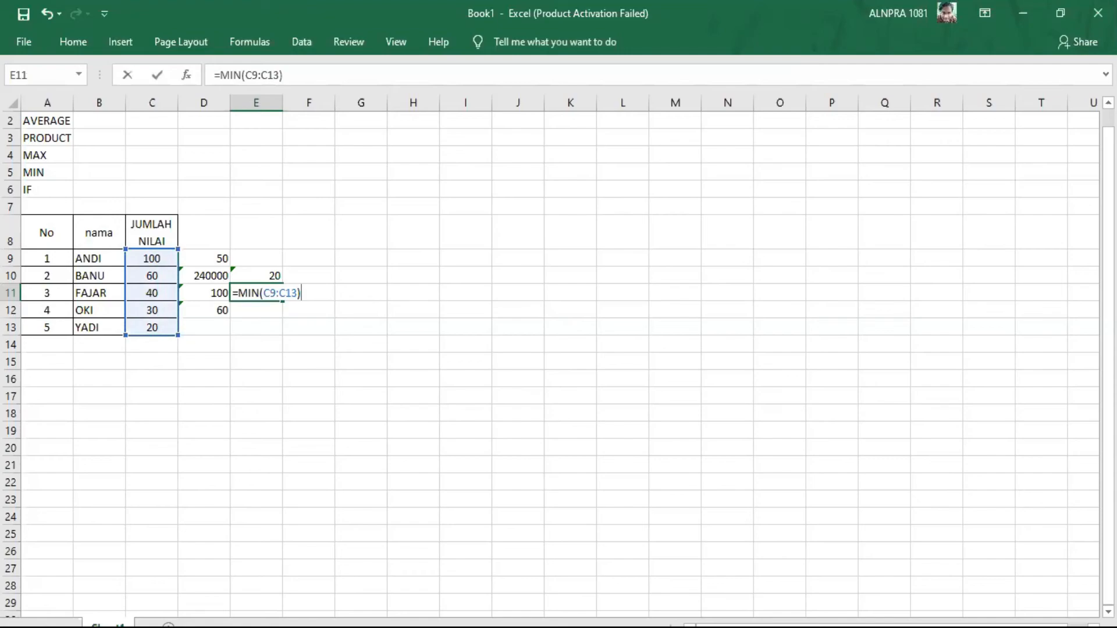
key("Return")
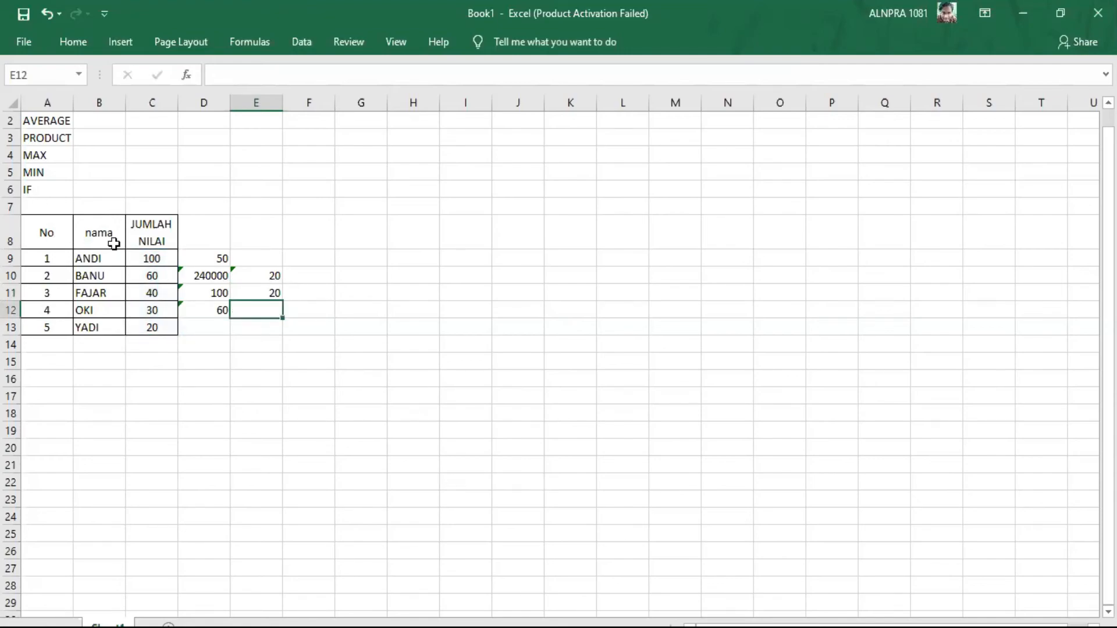
Change the MIN formula in cell E11 to =MIN(C9:C11) so it covers only the first three scores.
left_click(160, 327)
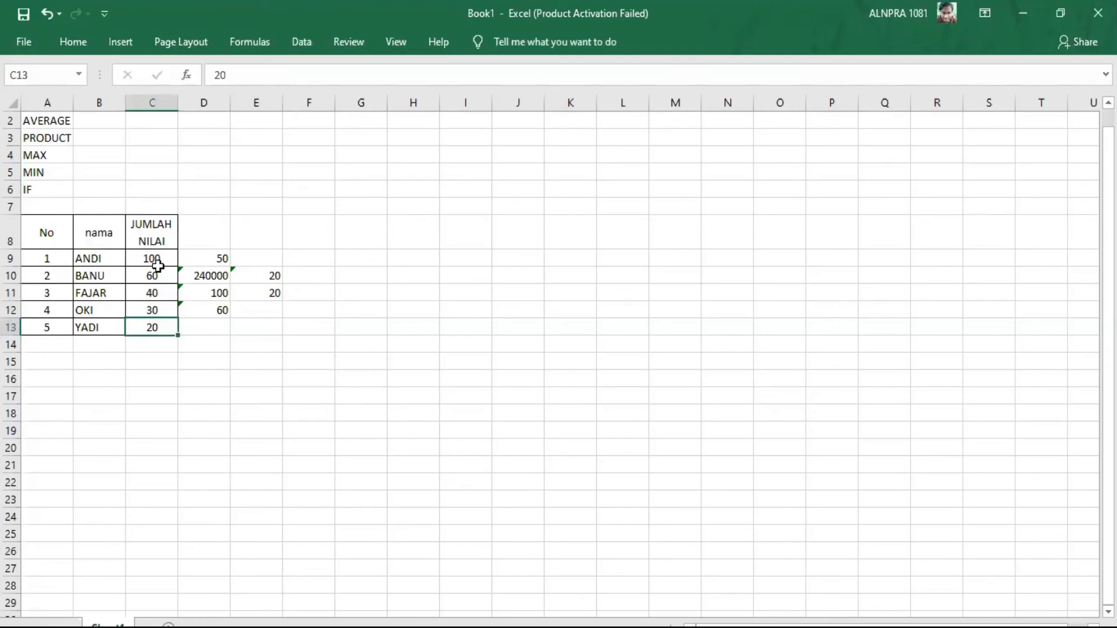
left_click(270, 294)
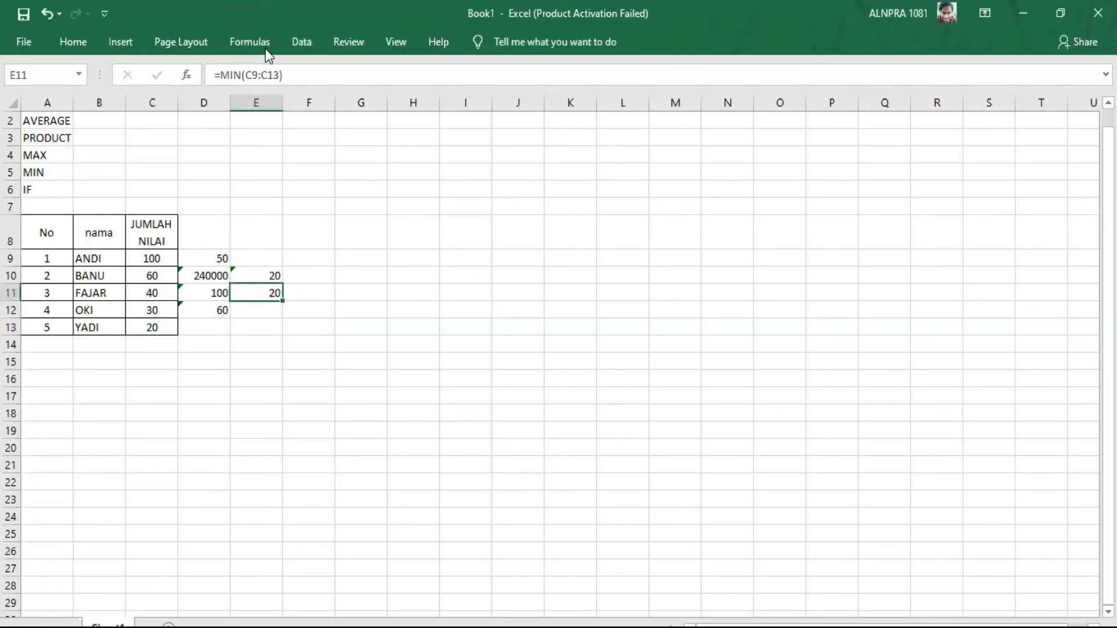
left_click(280, 76)
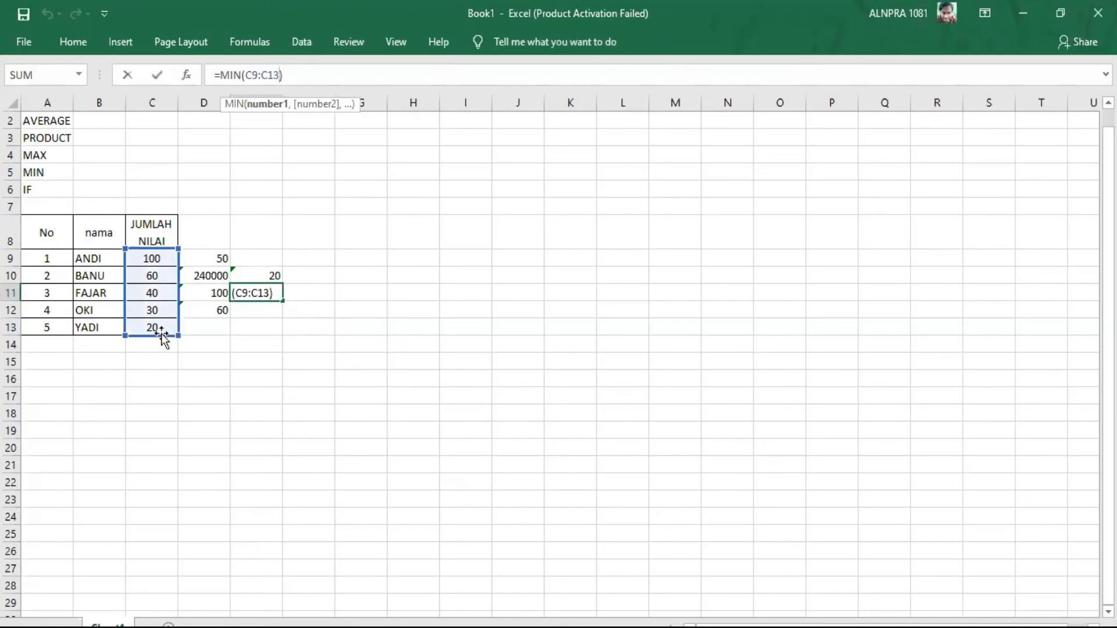
key("BackSpace")
type("1")
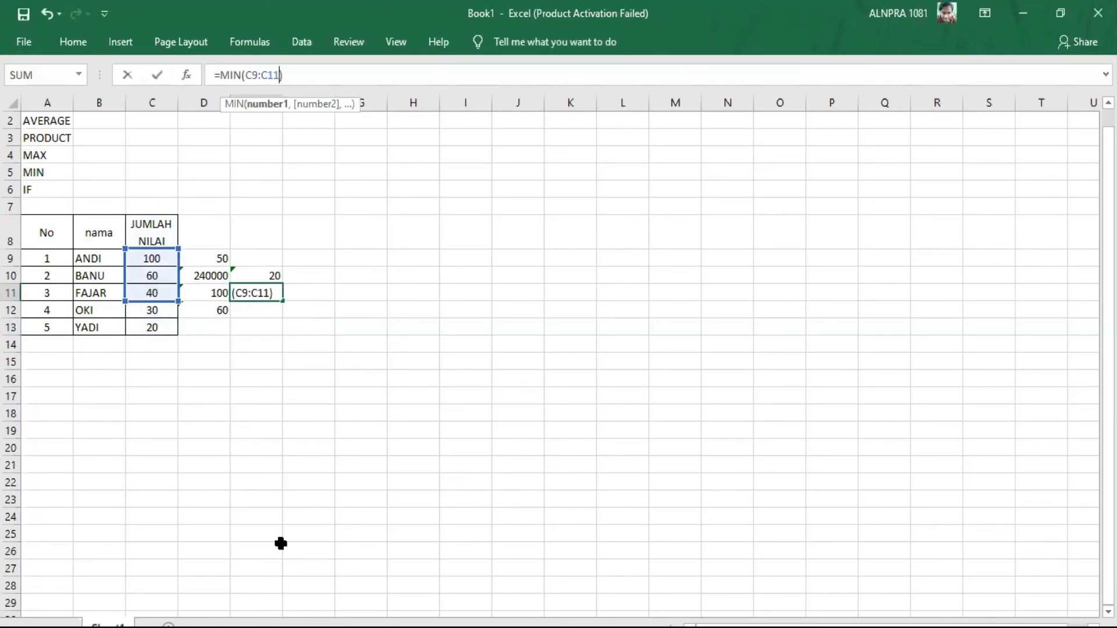
key("Return")
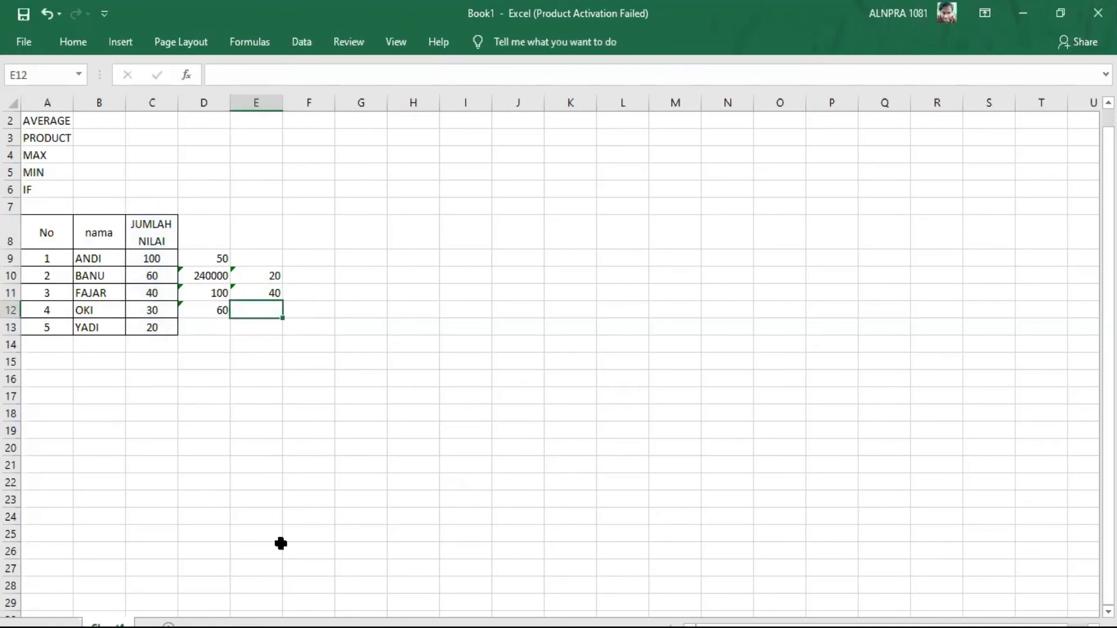
Review the AVERAGE, PRODUCT, MAX and MIN formulas in cells D9:D12 and E10:E11 against the scores in column C.
left_click(159, 290)
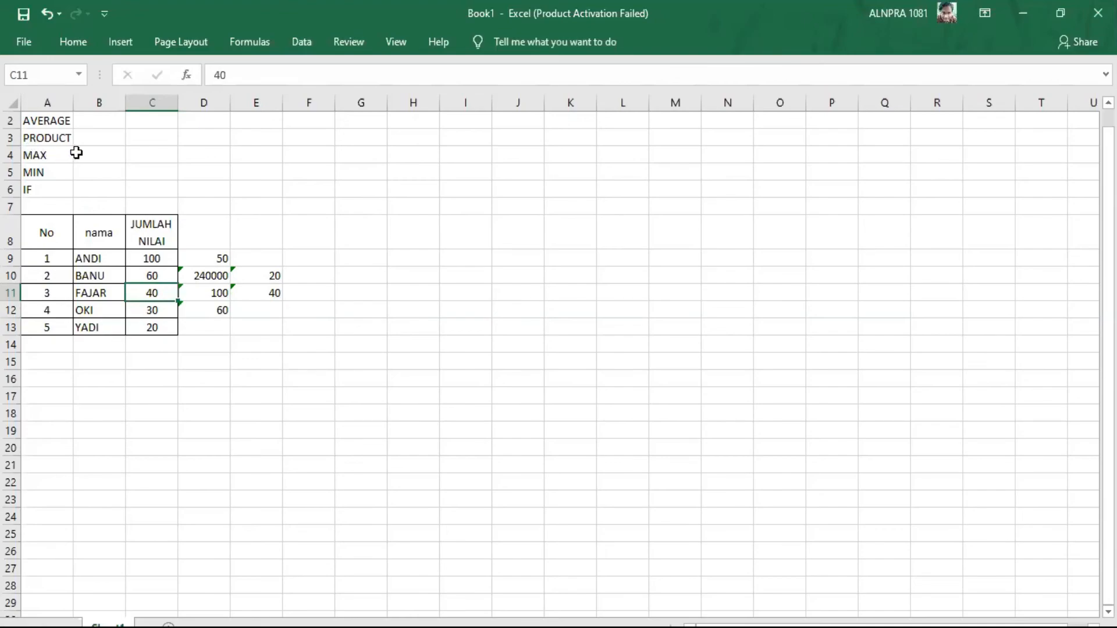
left_click(96, 159)
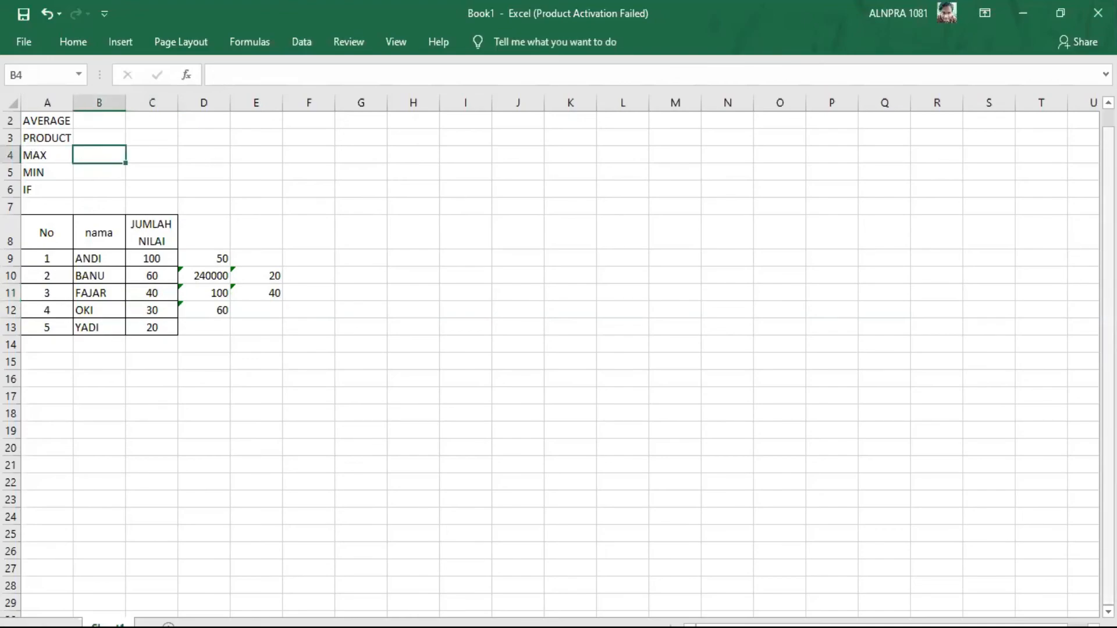
left_click(269, 292)
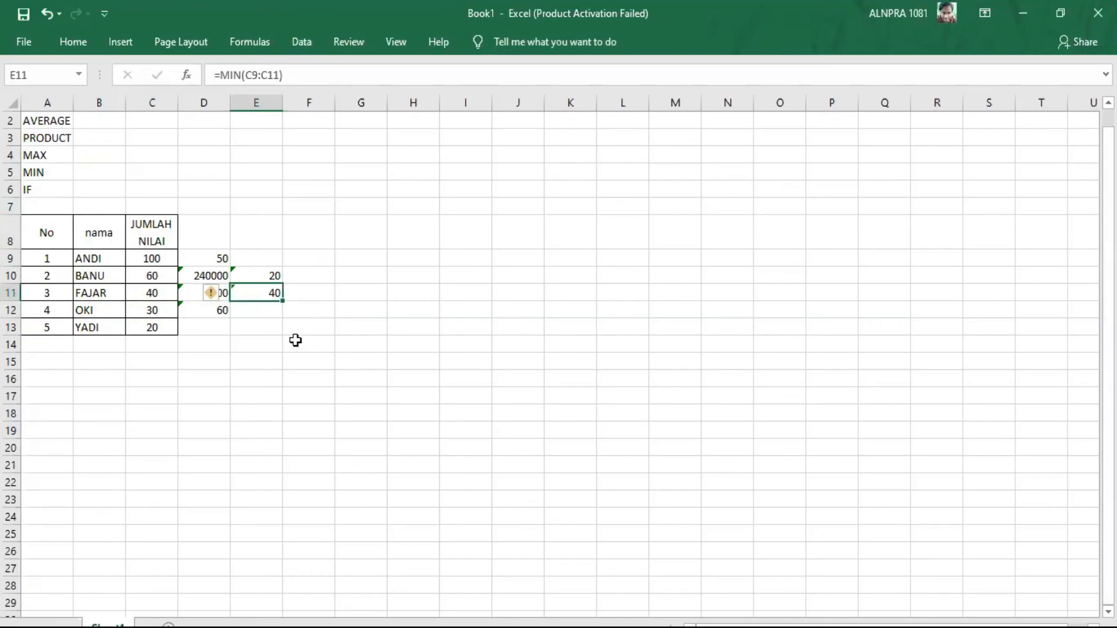
left_click(214, 259)
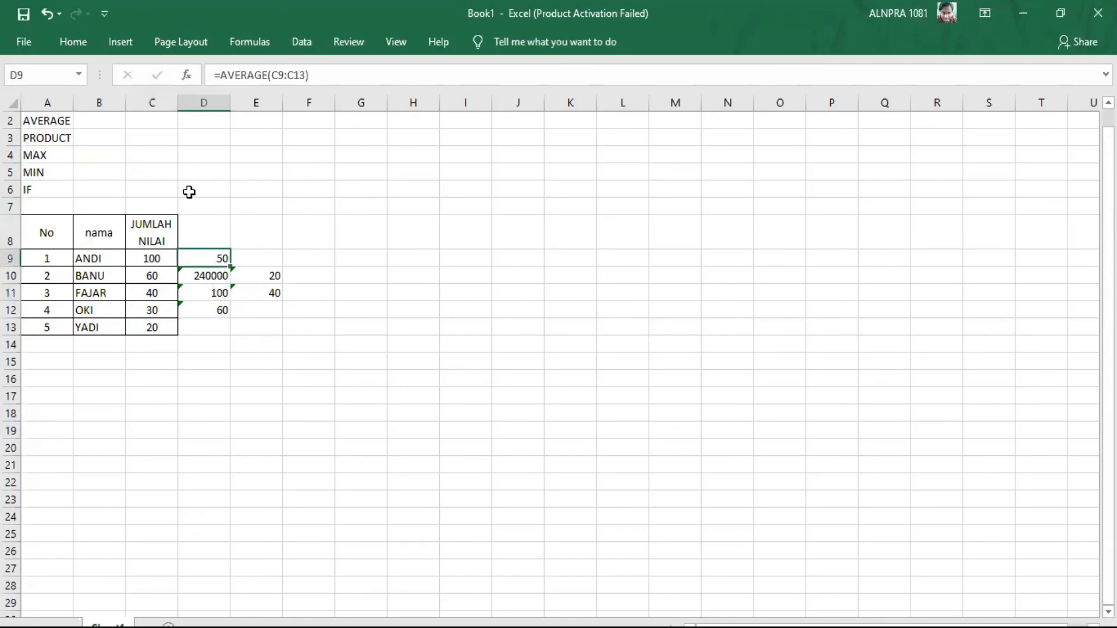
left_click(218, 278)
left_click(216, 295)
left_click(216, 312)
left_click(250, 261)
left_click(259, 277)
left_click(261, 294)
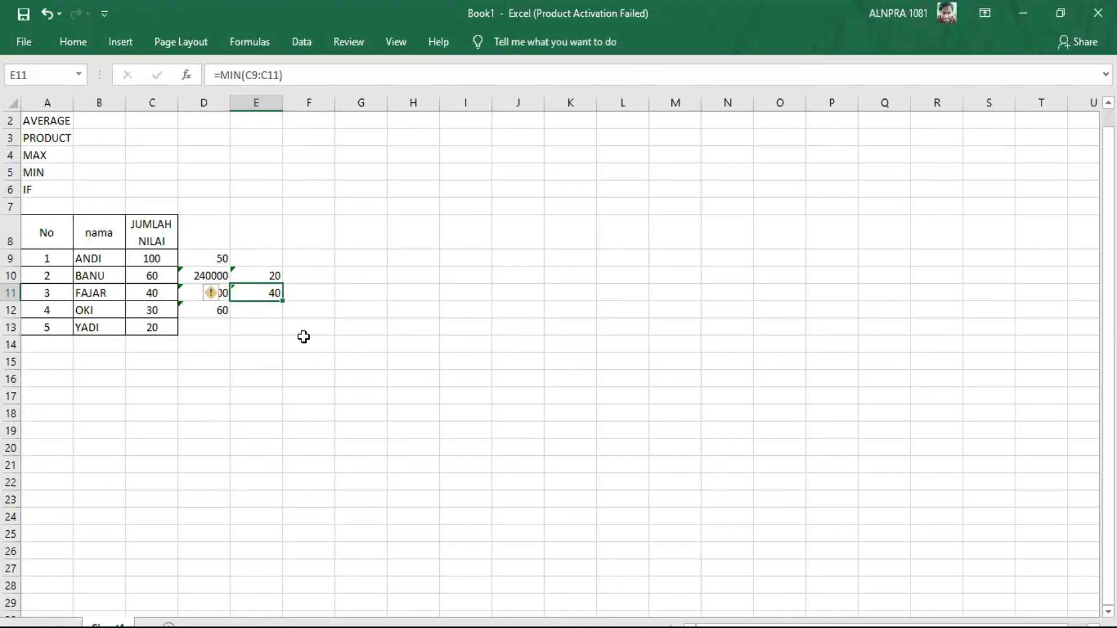
left_click(220, 263)
left_click(210, 278)
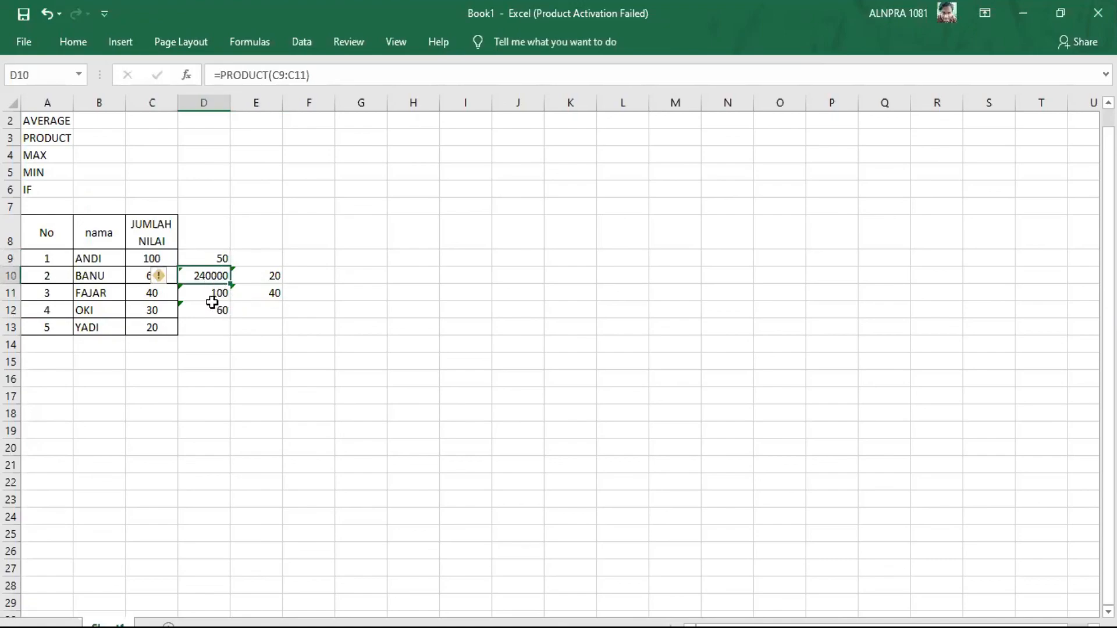
left_click(213, 296)
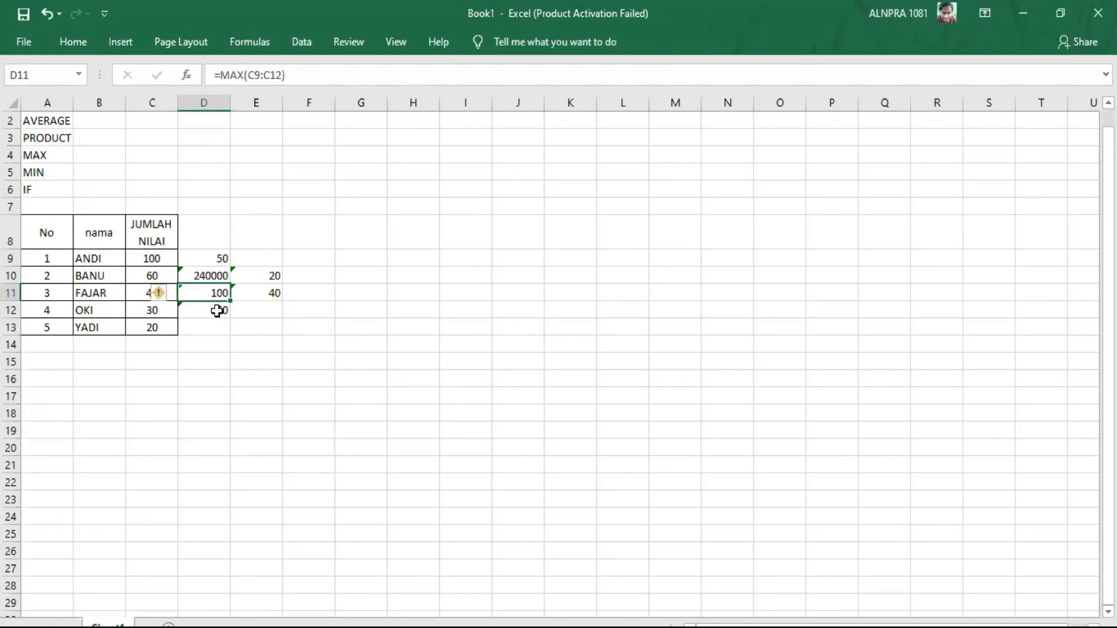
left_click(267, 277)
left_click(266, 296)
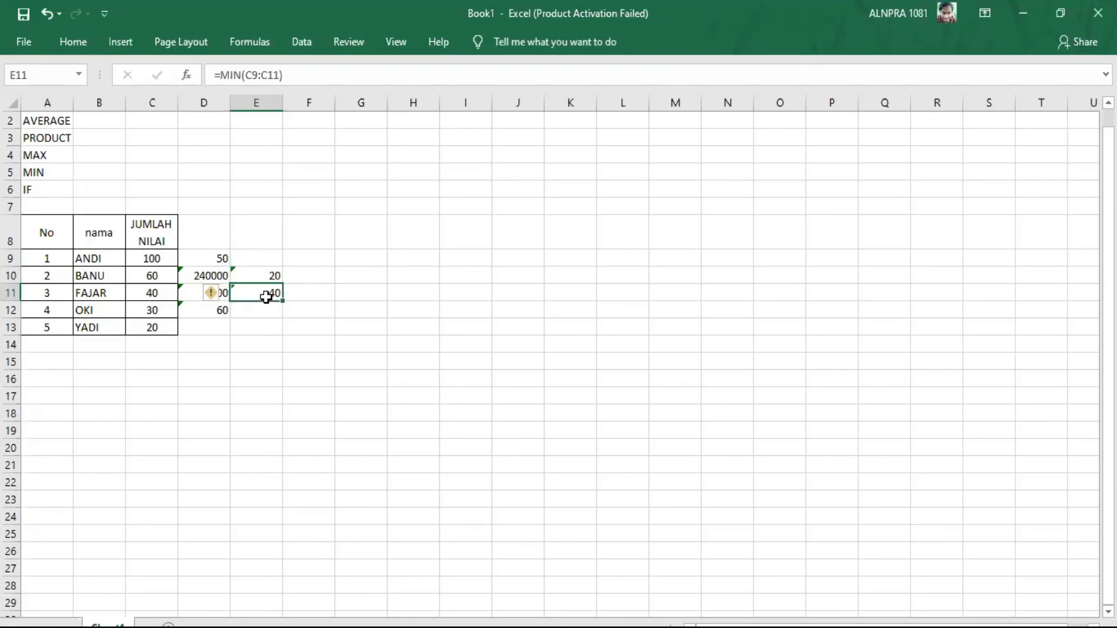